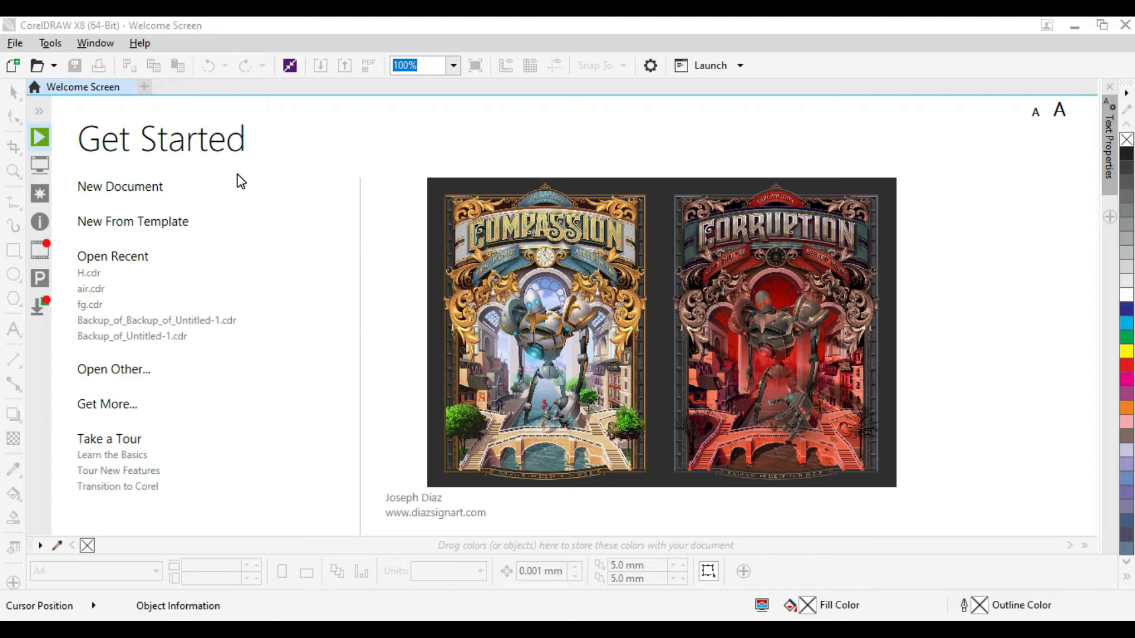
Step: Create a new blank document named Class 8
{"action": "left_click", "coordinate": [123, 188]}
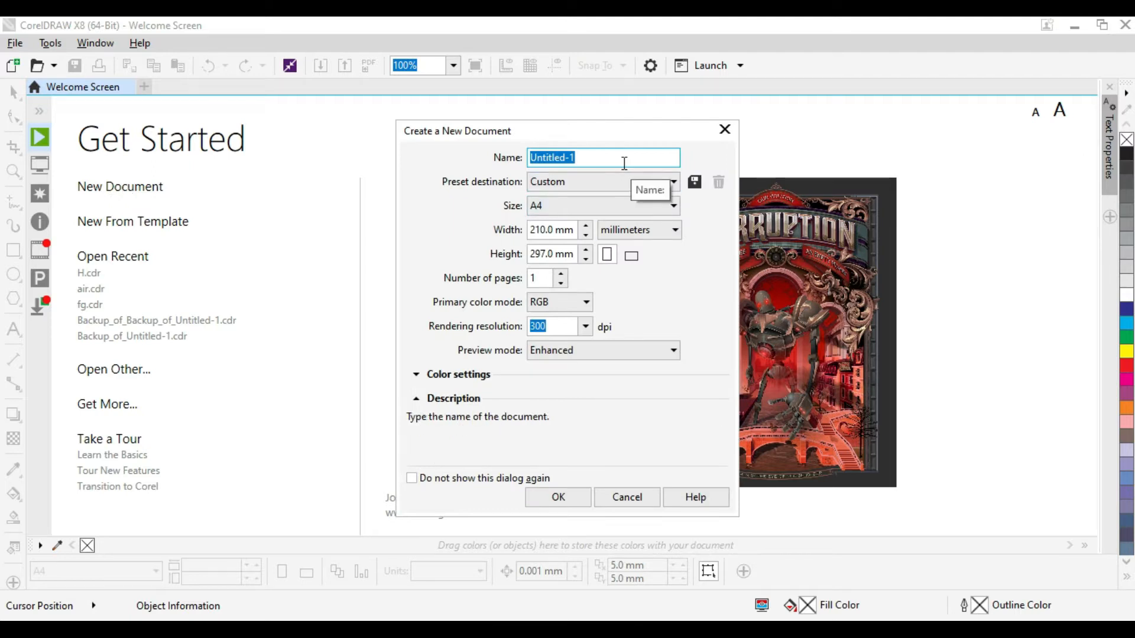
{"action": "type", "text": "Class 8"}
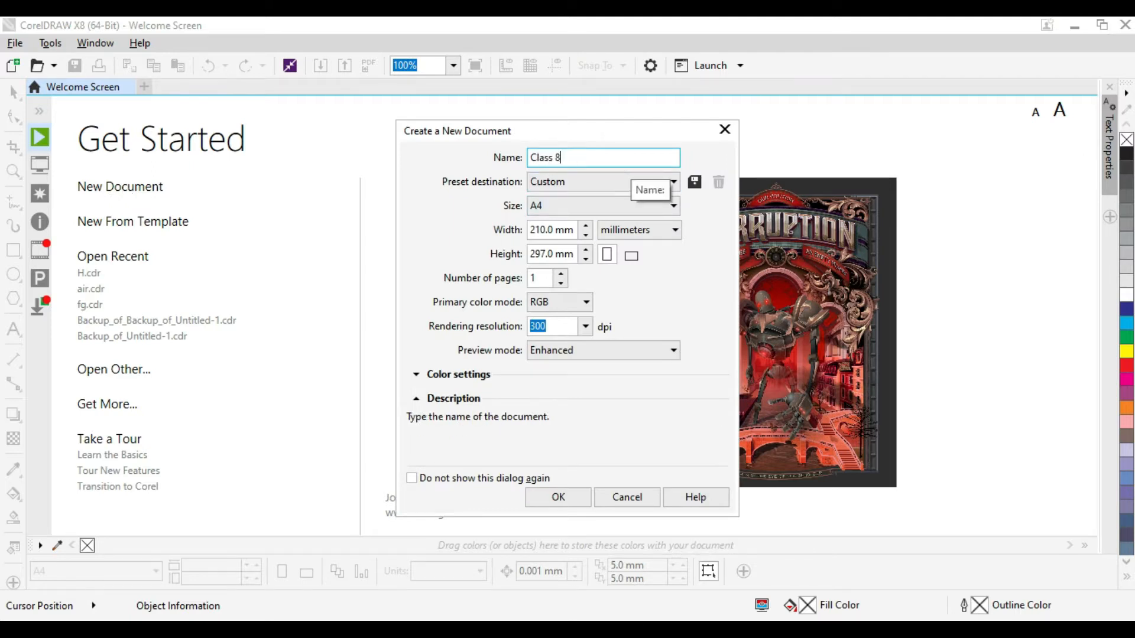
{"action": "key", "text": "Return"}
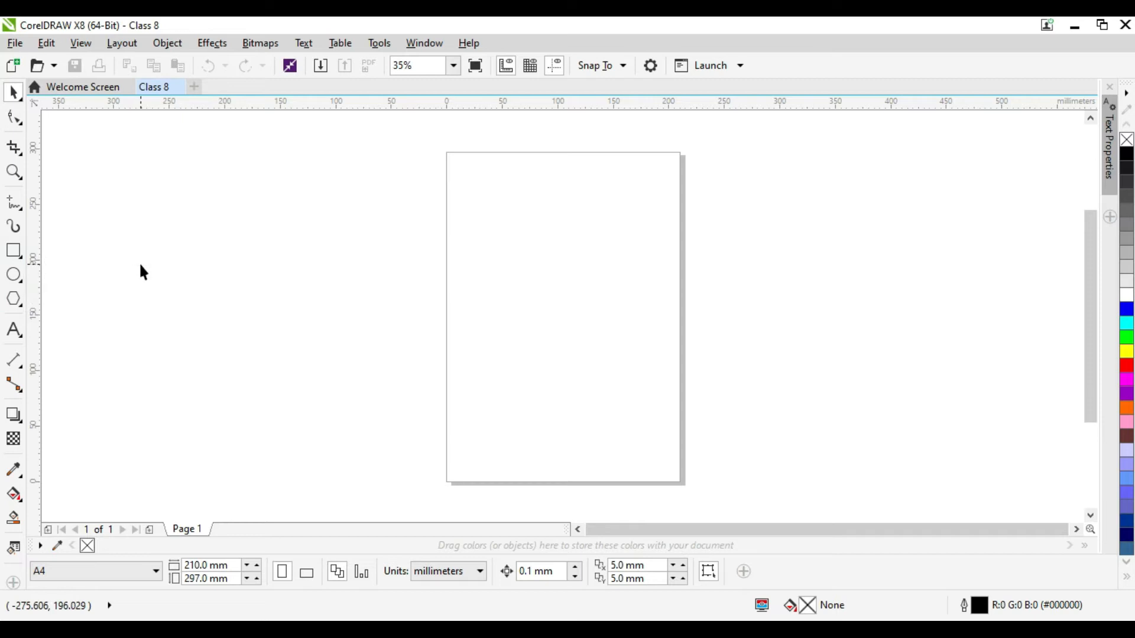
Step: Draw a rectangle about 67 by 58 mm in the page's upper-left area with the Rectangle tool
{"action": "left_click", "coordinate": [13, 254]}
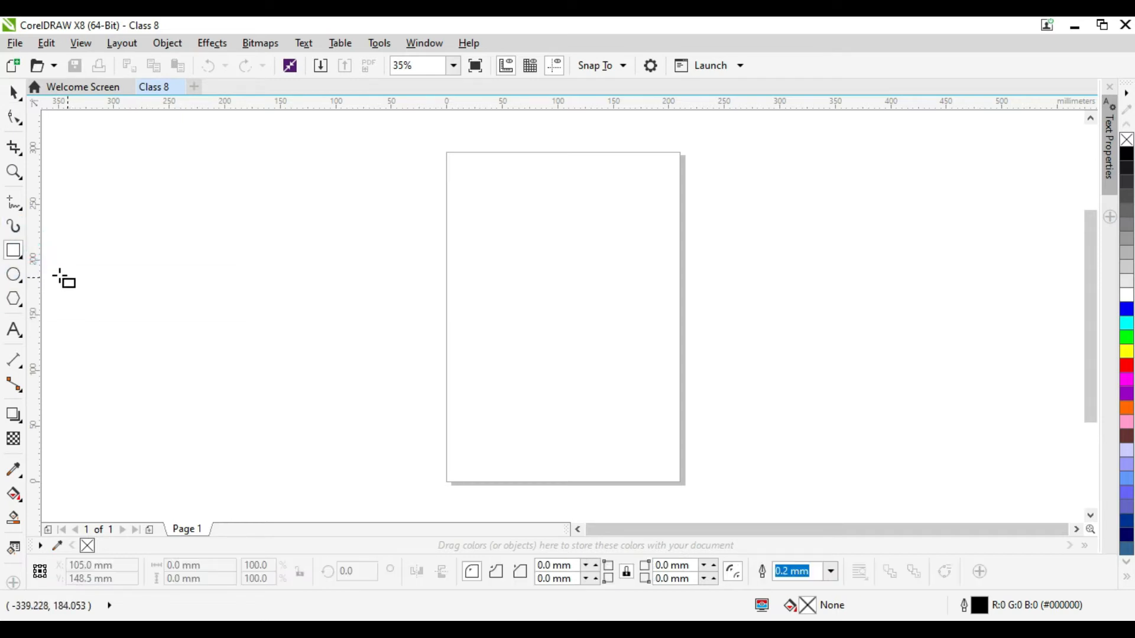
{"action": "left_click", "coordinate": [13, 252]}
{"action": "left_click", "coordinate": [14, 252]}
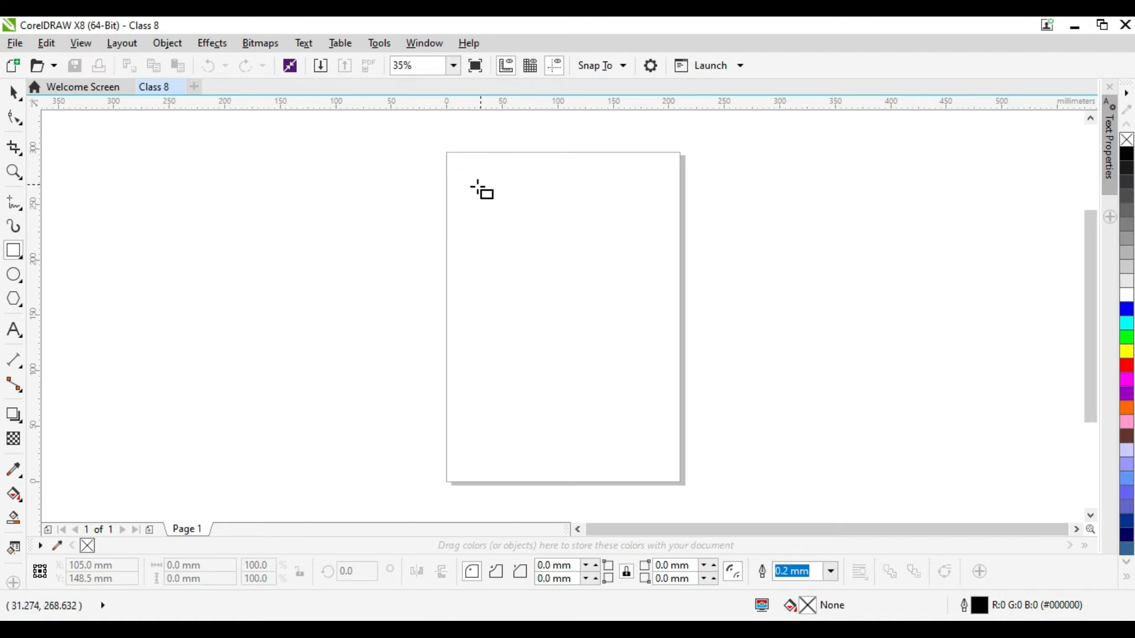
{"action": "left_click_drag", "start_coordinate": [464, 177], "coordinate": [560, 248]}
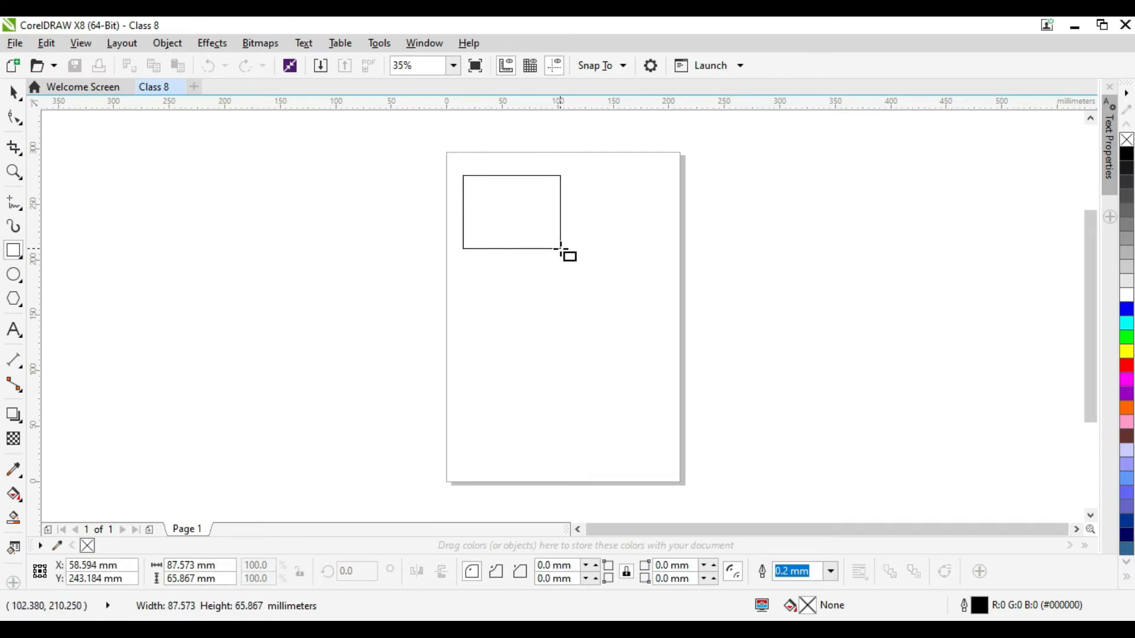
{"action": "left_click_drag", "start_coordinate": [560, 249], "coordinate": [537, 239]}
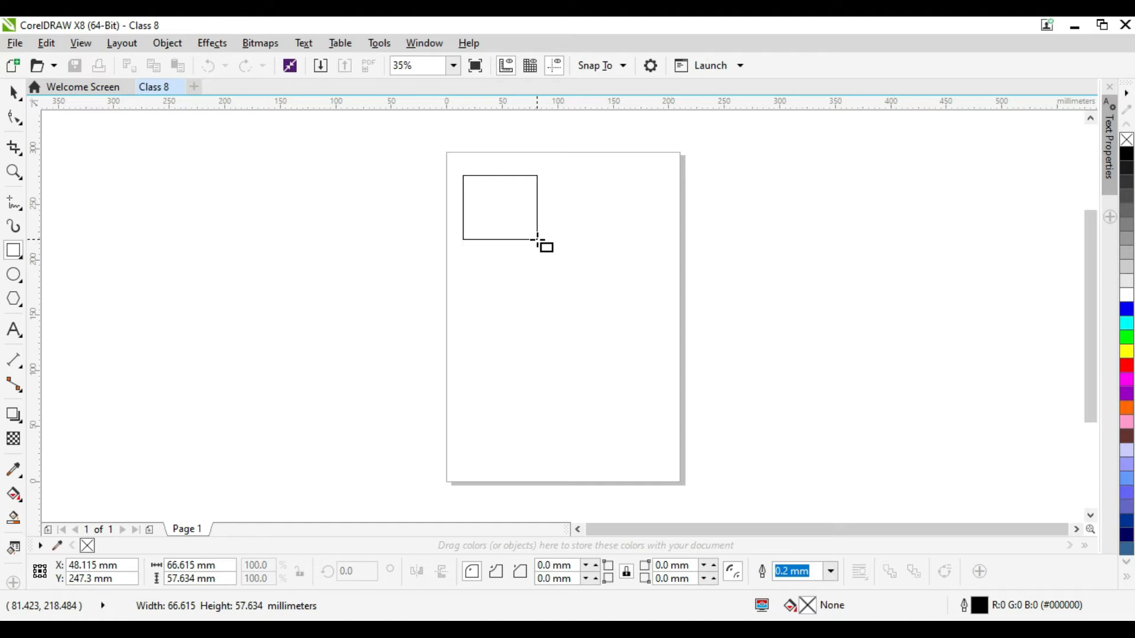
{"action": "left_click_drag", "start_coordinate": [537, 239], "coordinate": [539, 239]}
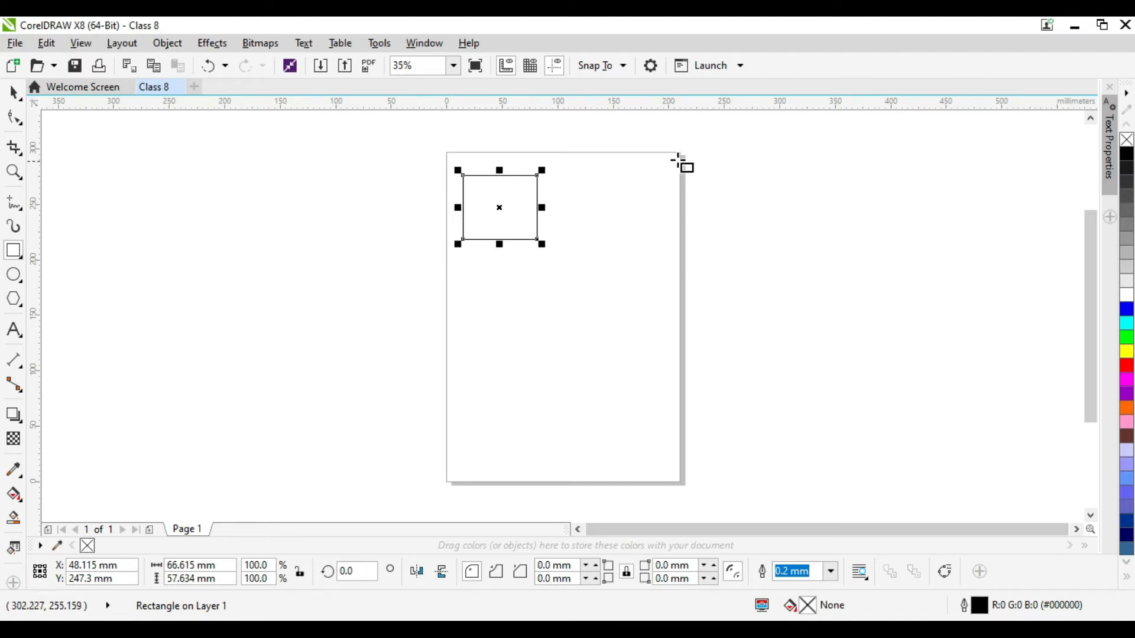
Step: Draw a second rectangle outward from its centre, about 82 by 63 mm, overlapping the first one's right side
{"action": "mouse_move", "coordinate": [564, 181]}
{"action": "left_mouse_down"}
{"action": "mouse_move", "coordinate": [612, 217]}
{"action": "mouse_move", "coordinate": [553, 153]}
{"action": "mouse_move", "coordinate": [612, 185]}
{"action": "mouse_move", "coordinate": [618, 127]}
{"action": "mouse_move", "coordinate": [620, 175]}
{"action": "mouse_move", "coordinate": [735, 180]}
{"action": "mouse_move", "coordinate": [575, 167]}
{"action": "mouse_move", "coordinate": [674, 169]}
{"action": "mouse_move", "coordinate": [653, 162]}
{"action": "mouse_move", "coordinate": [650, 138]}
{"action": "left_mouse_up"}
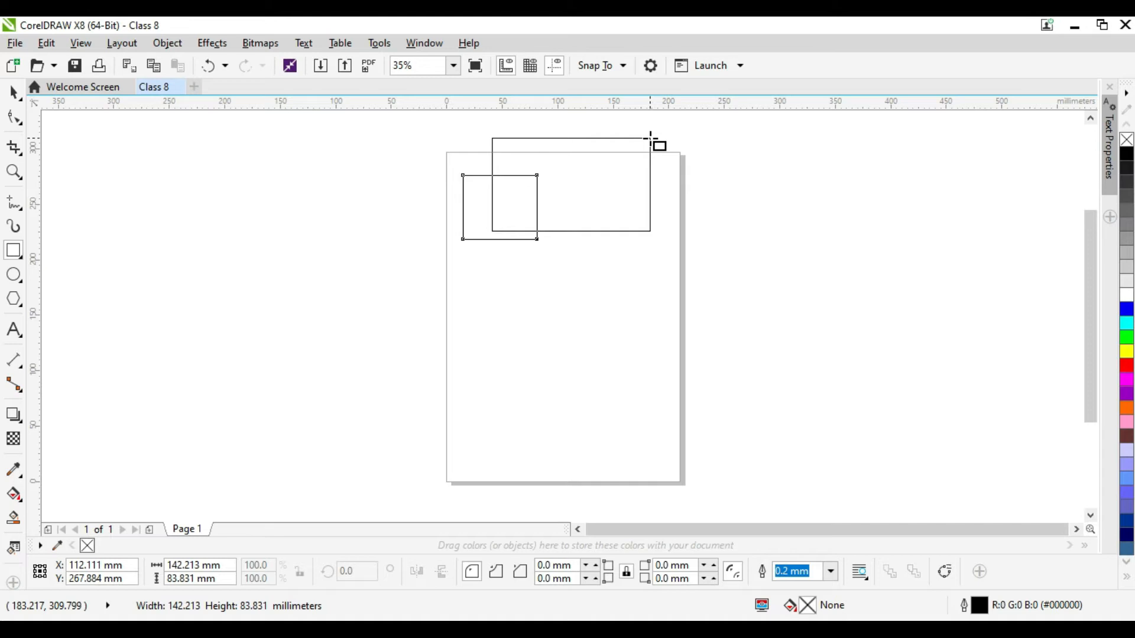
{"action": "mouse_move", "coordinate": [650, 138]}
{"action": "left_mouse_down"}
{"action": "mouse_move", "coordinate": [684, 161]}
{"action": "mouse_move", "coordinate": [623, 143]}
{"action": "mouse_move", "coordinate": [677, 208]}
{"action": "mouse_move", "coordinate": [519, 192]}
{"action": "mouse_move", "coordinate": [671, 180]}
{"action": "mouse_move", "coordinate": [661, 167]}
{"action": "mouse_move", "coordinate": [608, 286]}
{"action": "mouse_move", "coordinate": [573, 266]}
{"action": "mouse_move", "coordinate": [622, 302]}
{"action": "mouse_move", "coordinate": [633, 296]}
{"action": "mouse_move", "coordinate": [587, 273]}
{"action": "mouse_move", "coordinate": [618, 254]}
{"action": "left_mouse_up"}
{"action": "scroll", "coordinate": [624, 143], "scroll_direction": "up", "scroll_amount": 1}
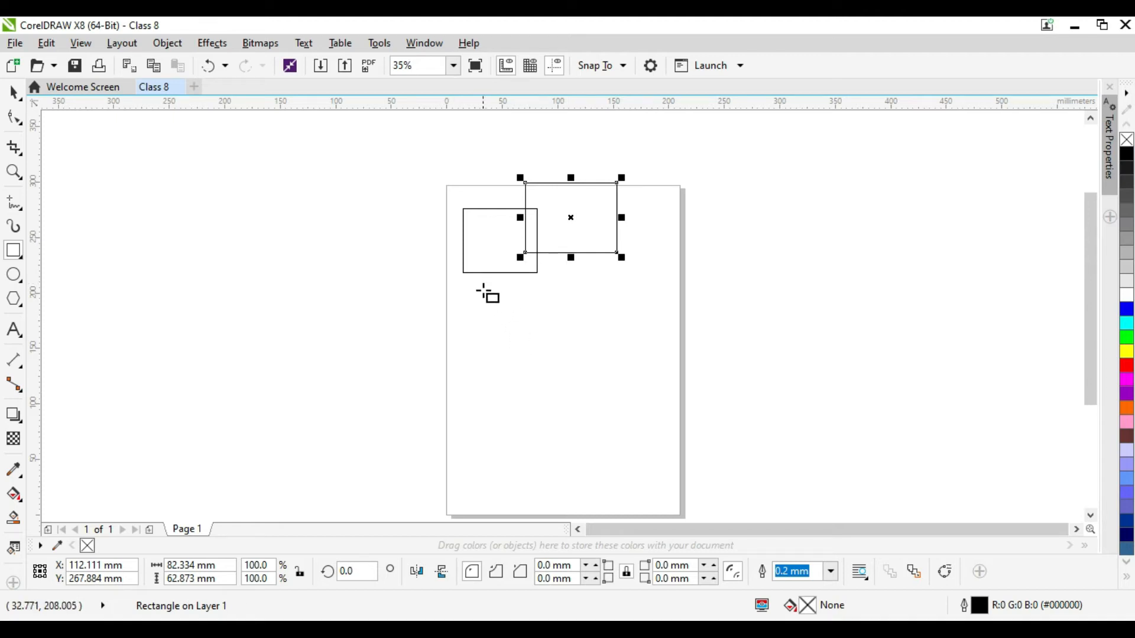
Step: Draw a square of about 50 mm below the first rectangle and a centre-drawn rectangle of about 136 by 33 mm beneath it
{"action": "mouse_move", "coordinate": [485, 302]}
{"action": "left_mouse_down"}
{"action": "mouse_move", "coordinate": [522, 326]}
{"action": "mouse_move", "coordinate": [523, 345]}
{"action": "mouse_move", "coordinate": [486, 320]}
{"action": "mouse_move", "coordinate": [628, 305]}
{"action": "mouse_move", "coordinate": [523, 338]}
{"action": "mouse_move", "coordinate": [605, 313]}
{"action": "mouse_move", "coordinate": [666, 319]}
{"action": "mouse_move", "coordinate": [557, 276]}
{"action": "mouse_move", "coordinate": [638, 319]}
{"action": "mouse_move", "coordinate": [564, 301]}
{"action": "mouse_move", "coordinate": [575, 300]}
{"action": "mouse_move", "coordinate": [588, 319]}
{"action": "mouse_move", "coordinate": [543, 323]}
{"action": "left_mouse_up"}
{"action": "key", "text": "ctrl"}
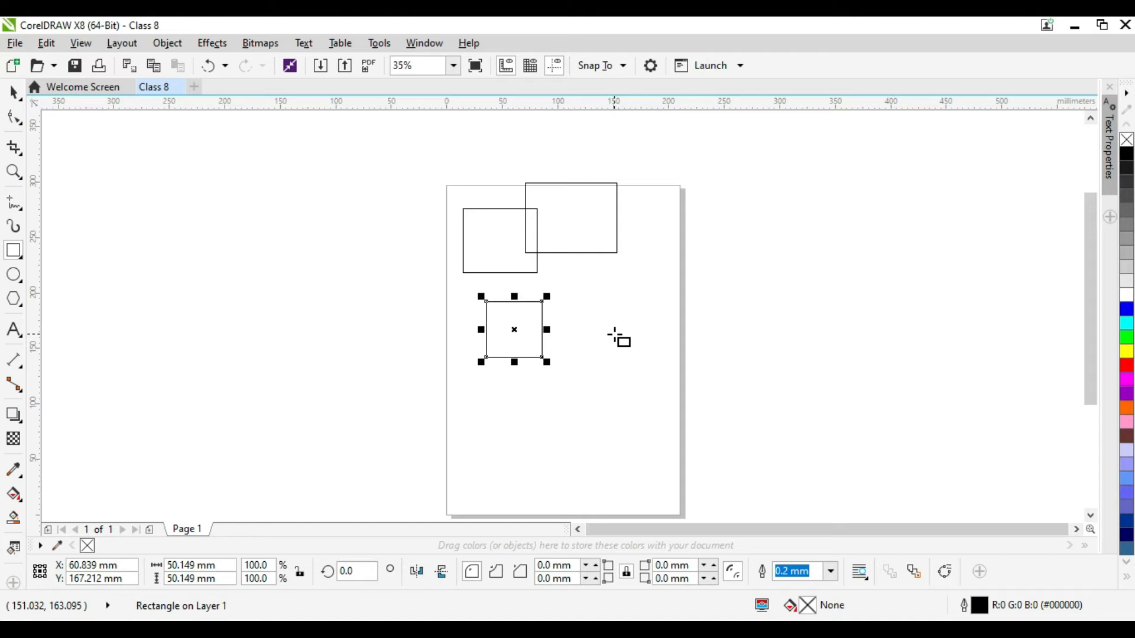
{"action": "mouse_move", "coordinate": [584, 299]}
{"action": "left_mouse_down"}
{"action": "mouse_move", "coordinate": [631, 324]}
{"action": "mouse_move", "coordinate": [615, 334]}
{"action": "mouse_move", "coordinate": [559, 289]}
{"action": "mouse_move", "coordinate": [555, 324]}
{"action": "mouse_move", "coordinate": [539, 334]}
{"action": "mouse_move", "coordinate": [626, 352]}
{"action": "mouse_move", "coordinate": [661, 317]}
{"action": "left_mouse_up"}
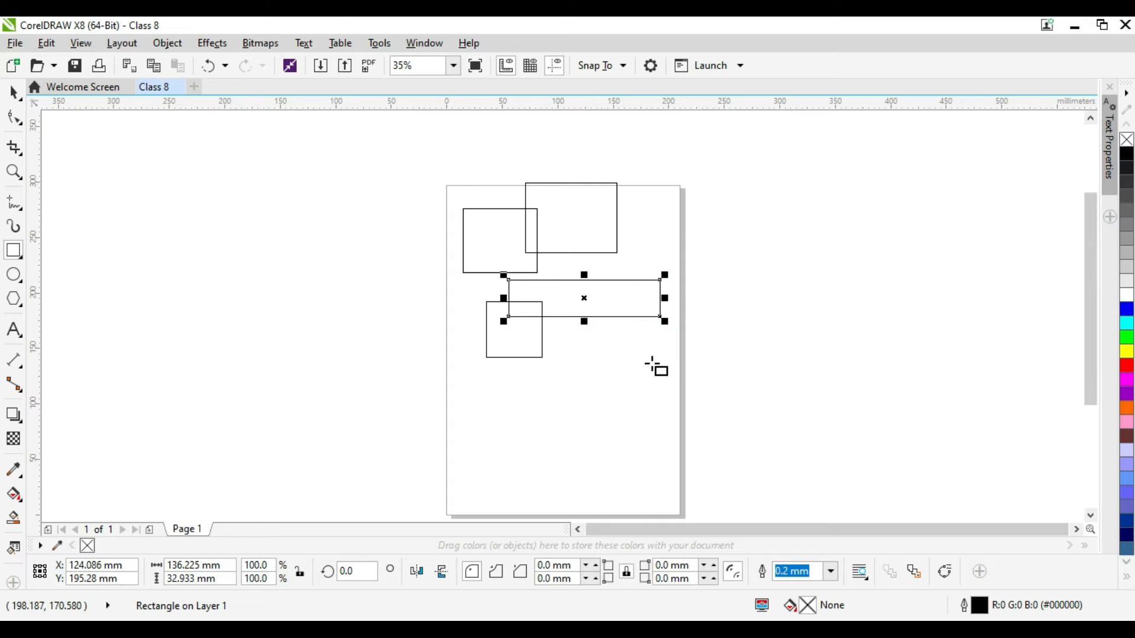
{"action": "left_click_drag", "start_coordinate": [582, 299], "coordinate": [552, 395]}
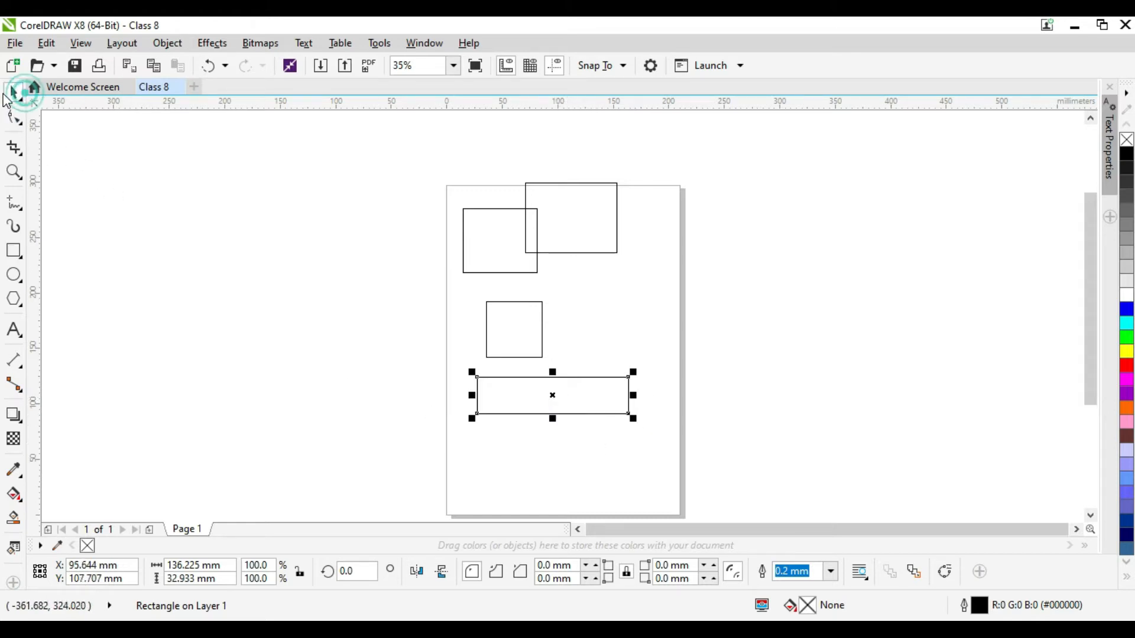
Step: Arrange the four shapes in two rows without overlaps and narrow the wide rectangle to about 121 mm
{"action": "left_click", "coordinate": [583, 223]}
{"action": "left_click_drag", "start_coordinate": [584, 223], "coordinate": [612, 246]}
{"action": "left_click_drag", "start_coordinate": [509, 339], "coordinate": [494, 334]}
{"action": "left_click_drag", "start_coordinate": [576, 406], "coordinate": [670, 326]}
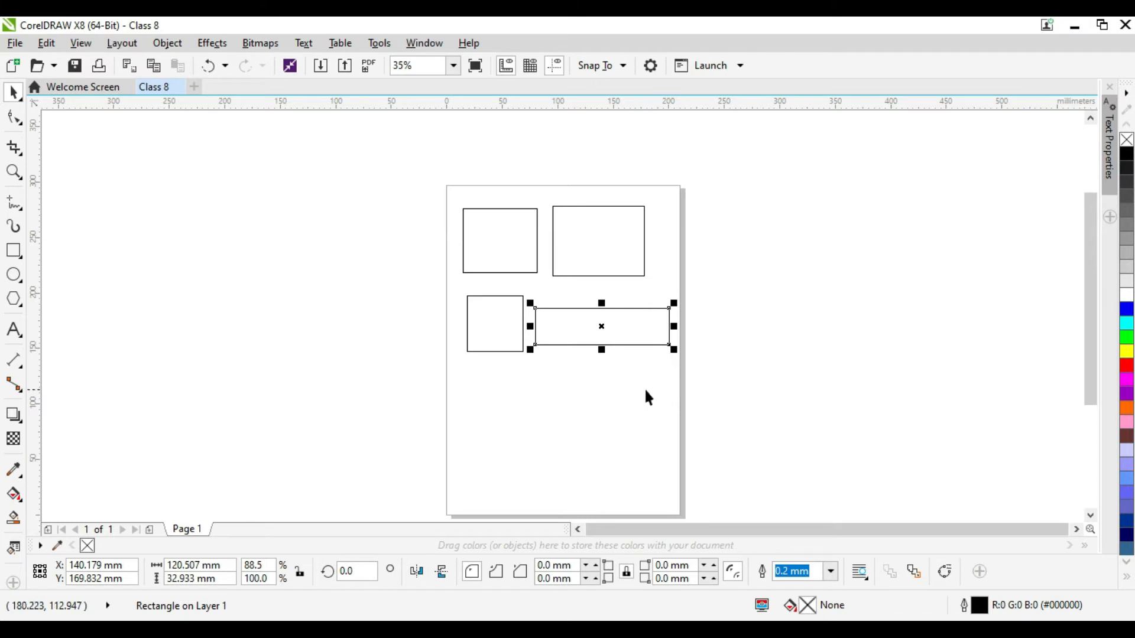
{"action": "left_click", "coordinate": [599, 364]}
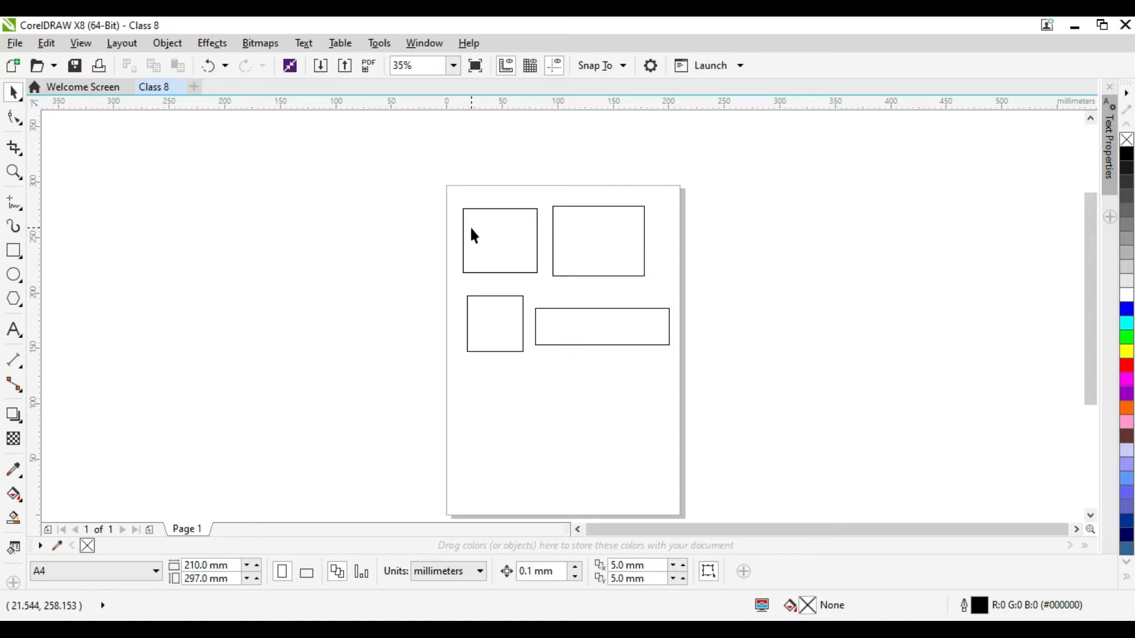
Step: Delete the second rectangle, the square and the wide rectangle, keeping only the first rectangle
{"action": "left_click", "coordinate": [587, 236]}
{"action": "key", "text": "Delete"}
{"action": "left_click", "coordinate": [488, 314]}
{"action": "key", "text": "Delete"}
{"action": "left_click", "coordinate": [554, 335]}
{"action": "key", "text": "Delete"}
Step: Scale the remaining rectangle proportionally to about 159 by 137 mm and shift it slightly down the page
{"action": "left_click", "coordinate": [508, 260]}
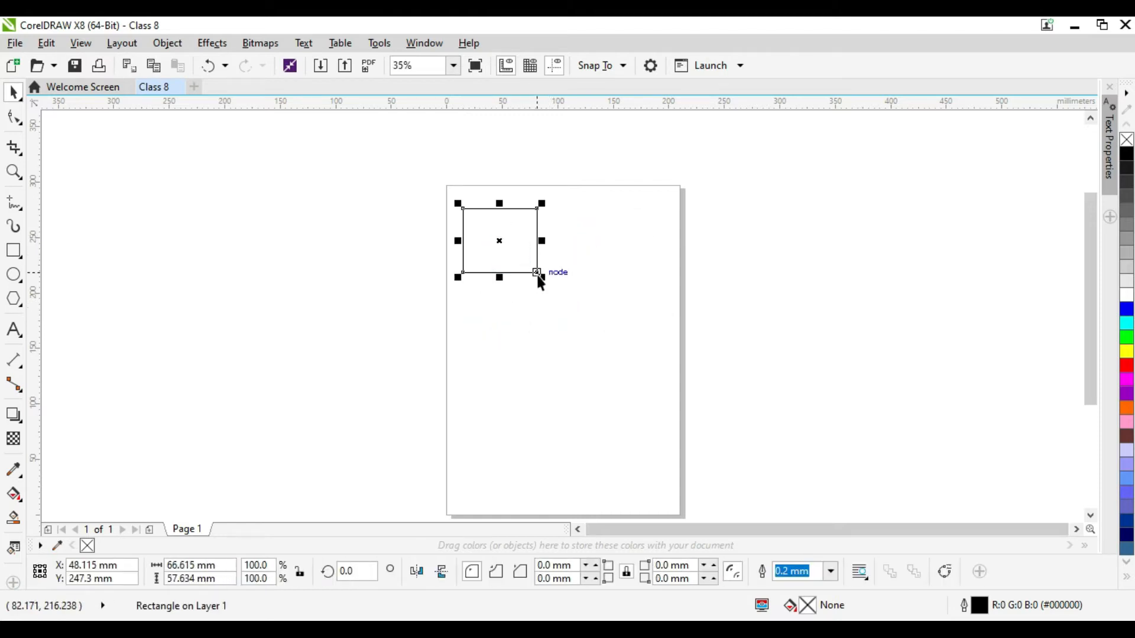
{"action": "left_click_drag", "start_coordinate": [540, 274], "coordinate": [640, 362]}
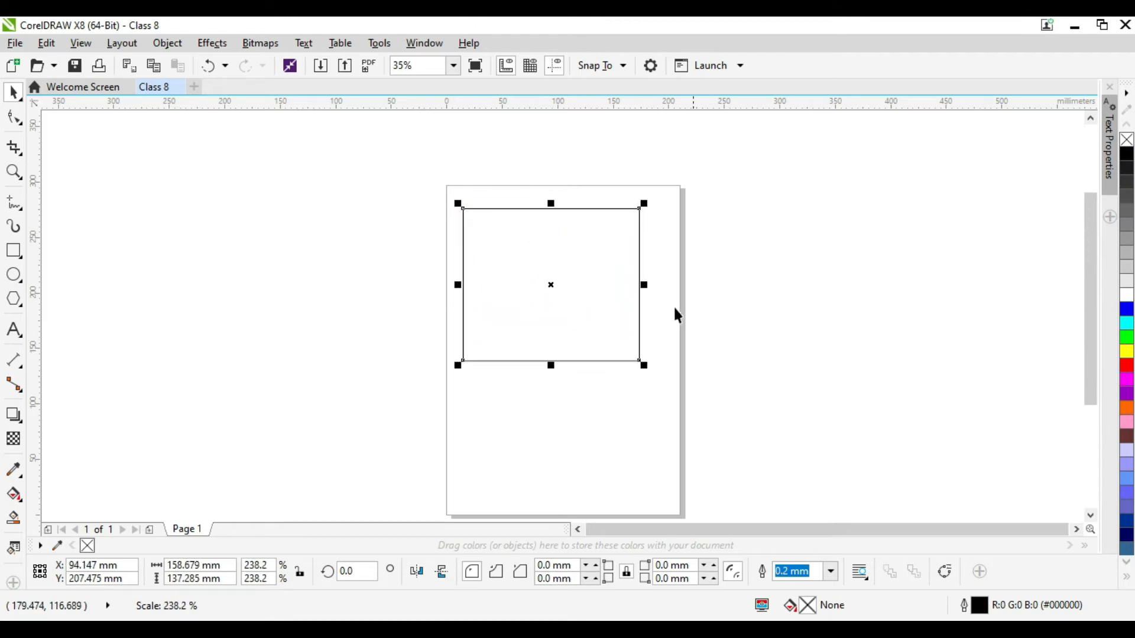
{"action": "left_click_drag", "start_coordinate": [581, 279], "coordinate": [585, 297]}
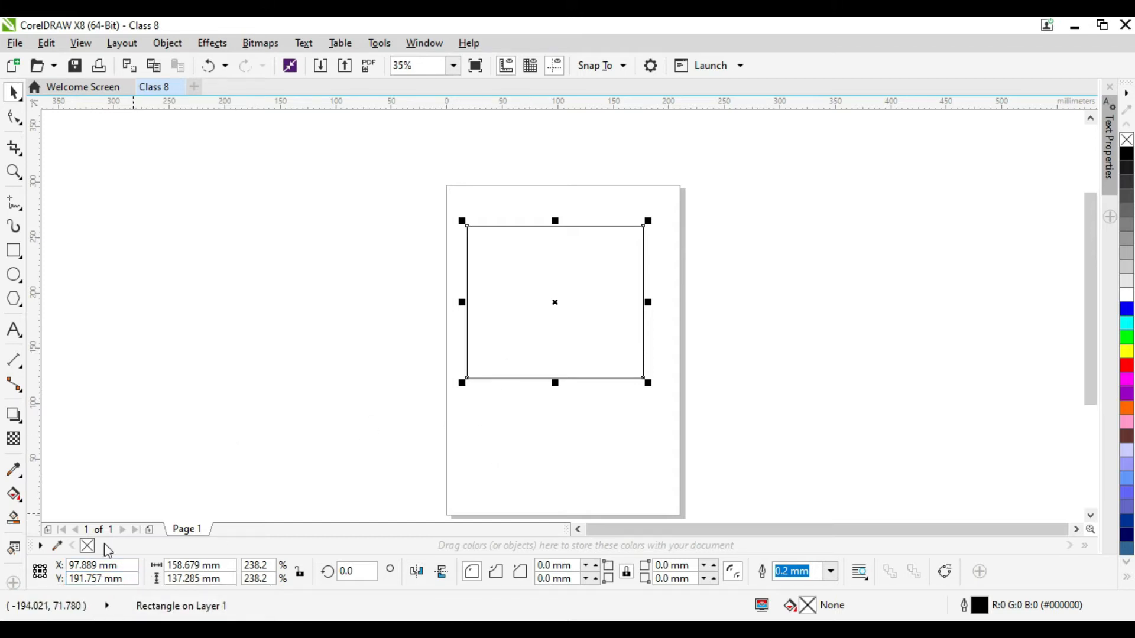
Step: Move the rectangle so its centre lies approximately on the page's lower-left corner
{"action": "left_click_drag", "start_coordinate": [532, 291], "coordinate": [516, 430]}
{"action": "scroll", "coordinate": [516, 430], "scroll_direction": "down", "scroll_amount": 4}
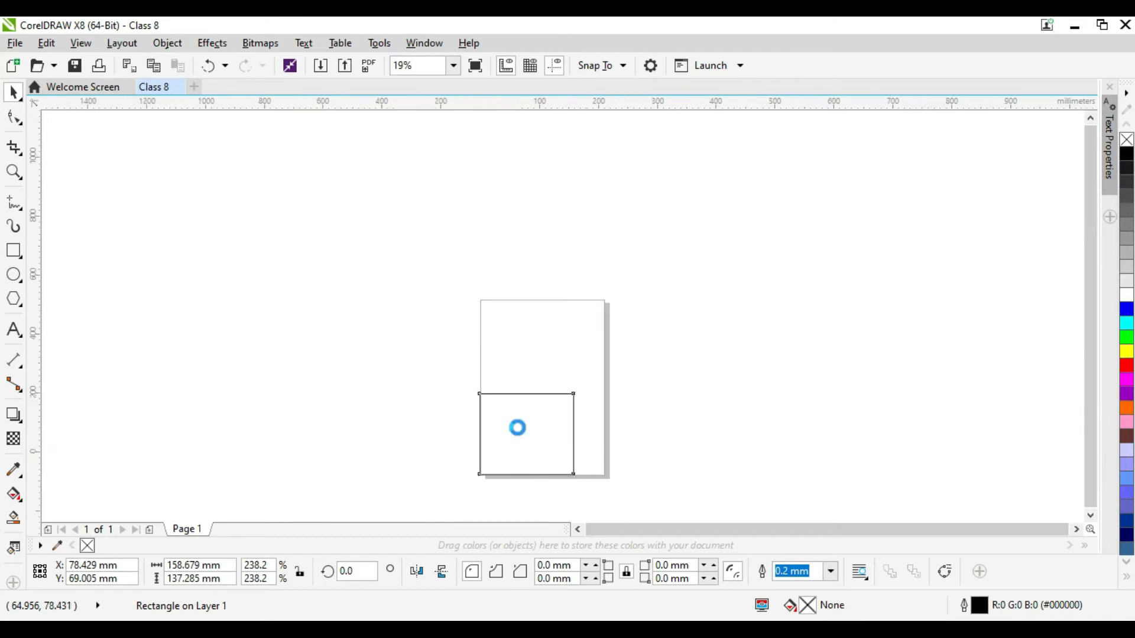
{"action": "scroll", "coordinate": [516, 423], "scroll_direction": "up", "scroll_amount": 2}
{"action": "left_click_drag", "start_coordinate": [1090, 322], "coordinate": [1086, 341]}
{"action": "left_click_drag", "start_coordinate": [529, 352], "coordinate": [483, 392]}
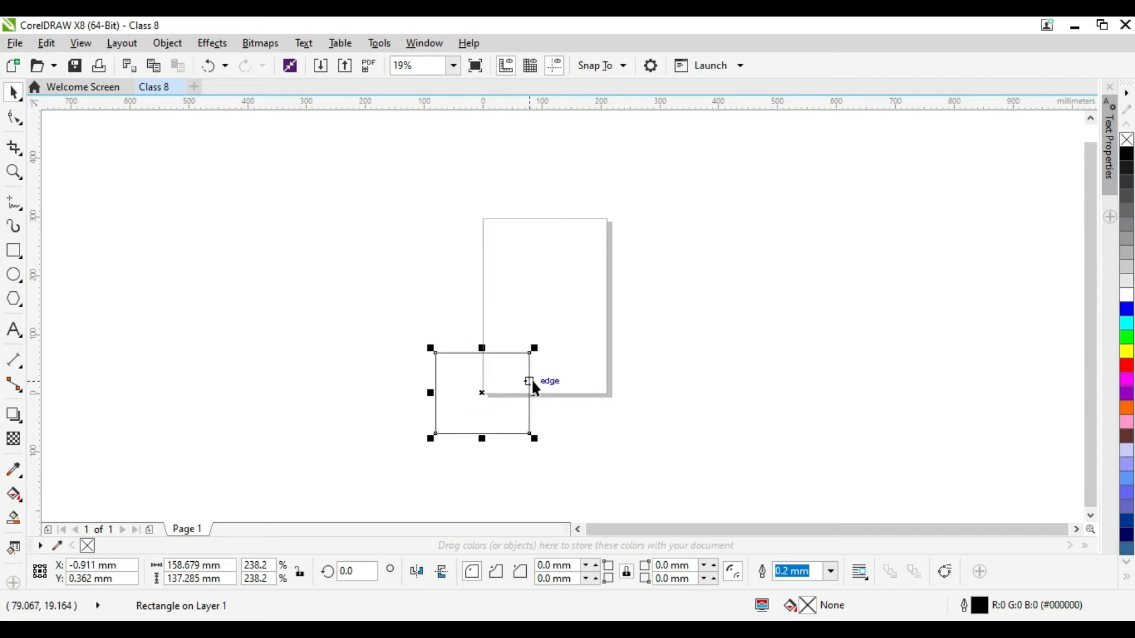
Step: Nudge the rectangle right in small increments to an X position of about 1.5 mm
{"action": "key", "text": "Right"}
{"action": "key", "text": "Right"}
{"action": "key", "text": "Right"}
{"action": "key", "text": "Right"}
{"action": "key", "text": "Right"}
{"action": "key", "text": "Right"}
{"action": "key", "text": "Right"}
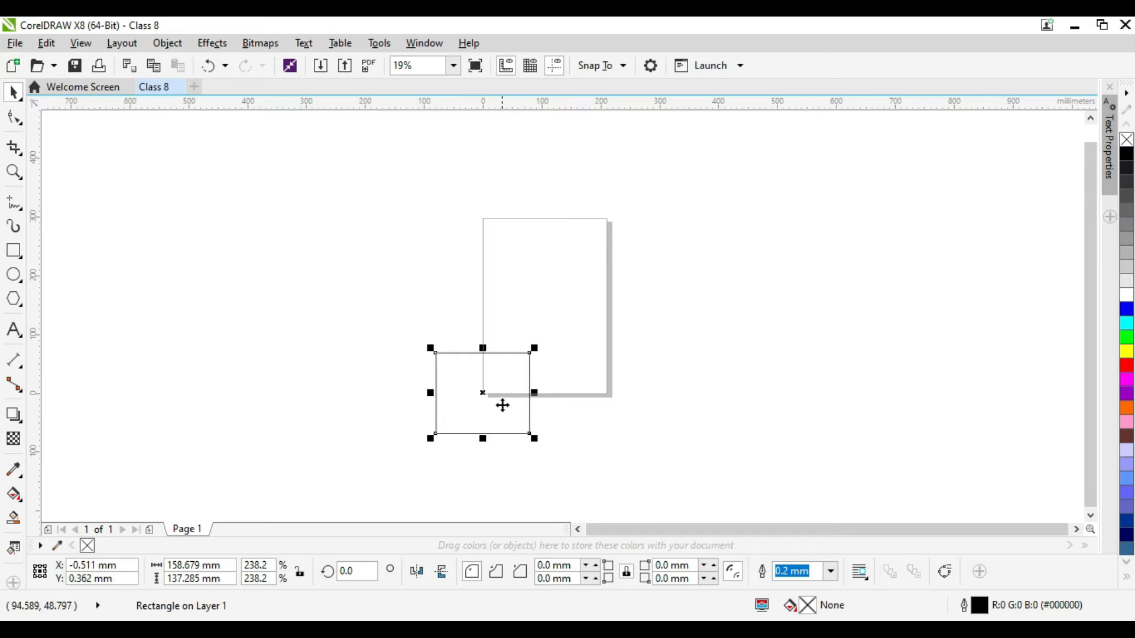
{"action": "key", "text": "Right"}
{"action": "key", "text": "Right"}
{"action": "key", "text": "Right"}
{"action": "key", "text": "Right"}
{"action": "key", "text": "Right"}
{"action": "key", "text": "Right"}
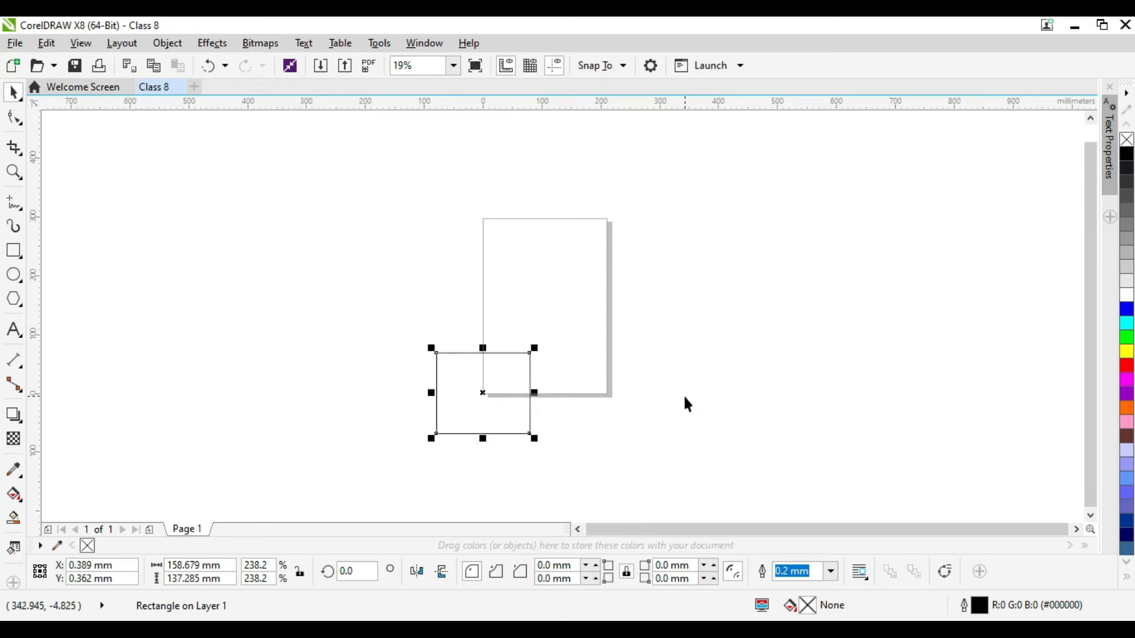
{"action": "key", "text": "Right"}
{"action": "key", "text": "Right"}
{"action": "key", "text": "Right"}
{"action": "key", "text": "Right"}
{"action": "key", "text": "Right"}
{"action": "key", "text": "Right"}
{"action": "key", "text": "Right"}
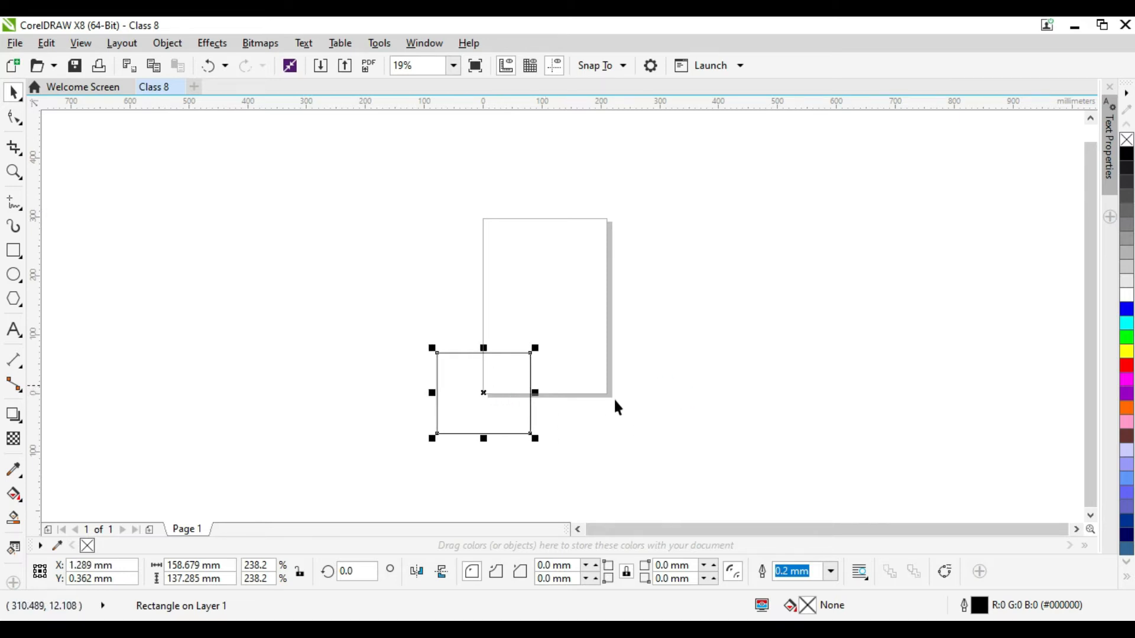
Step: Set the rectangle's X and Y position to 0 mm and inspect its centre at the page's lower-left corner
{"action": "left_click", "coordinate": [123, 563]}
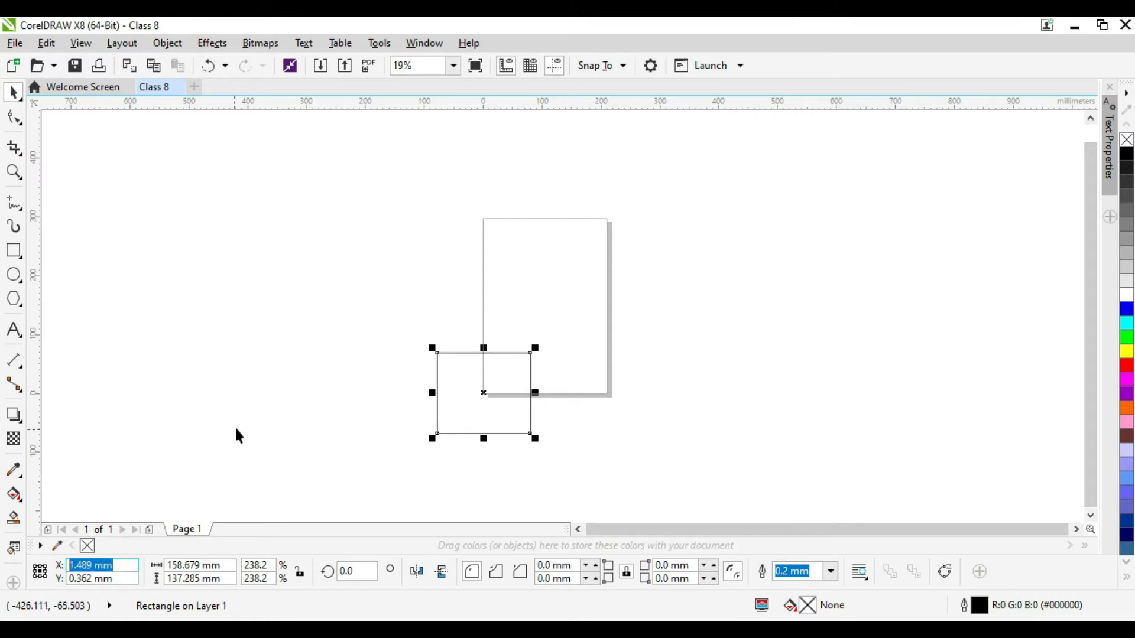
{"action": "type", "text": "0"}
{"action": "left_click", "coordinate": [127, 578]}
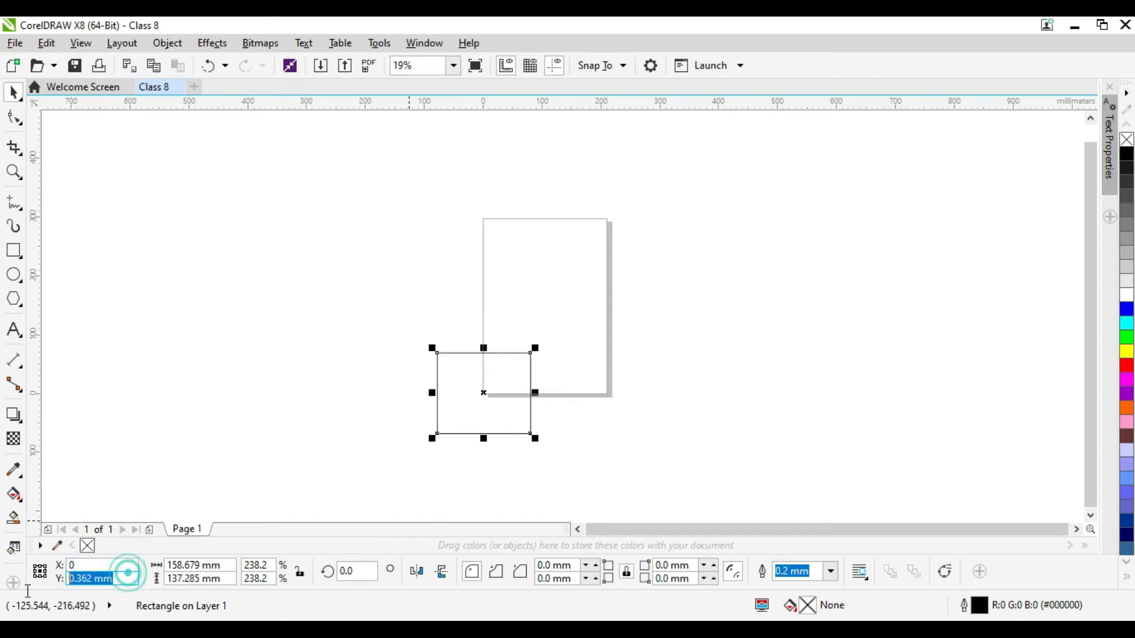
{"action": "type", "text": "0"}
{"action": "key", "text": "Return"}
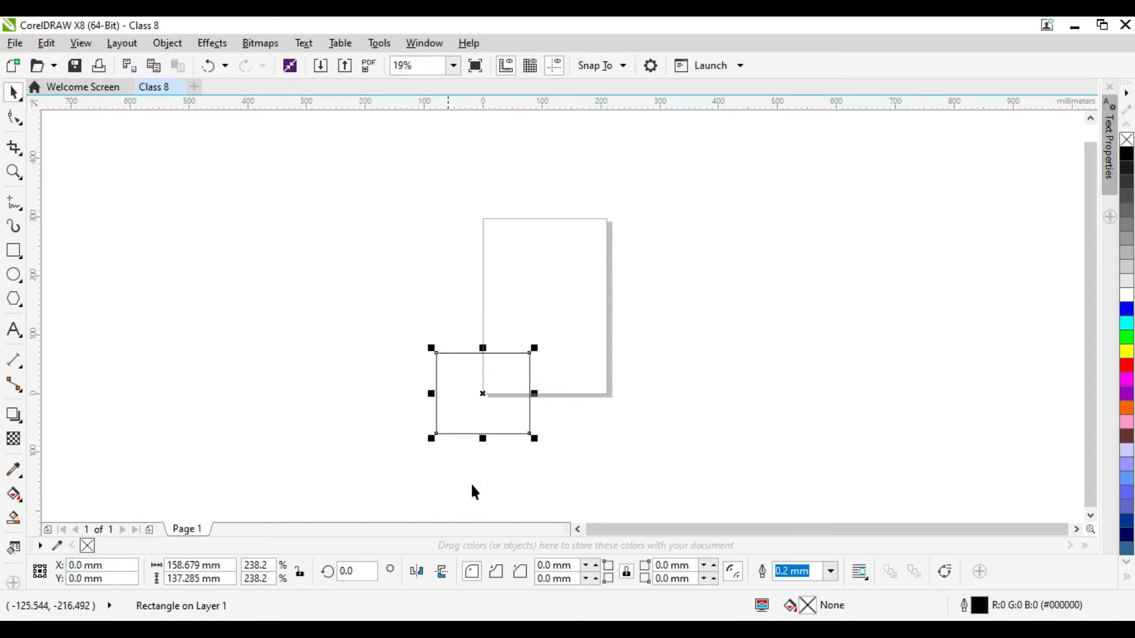
{"action": "scroll", "coordinate": [493, 391], "scroll_direction": "up", "scroll_amount": 5}
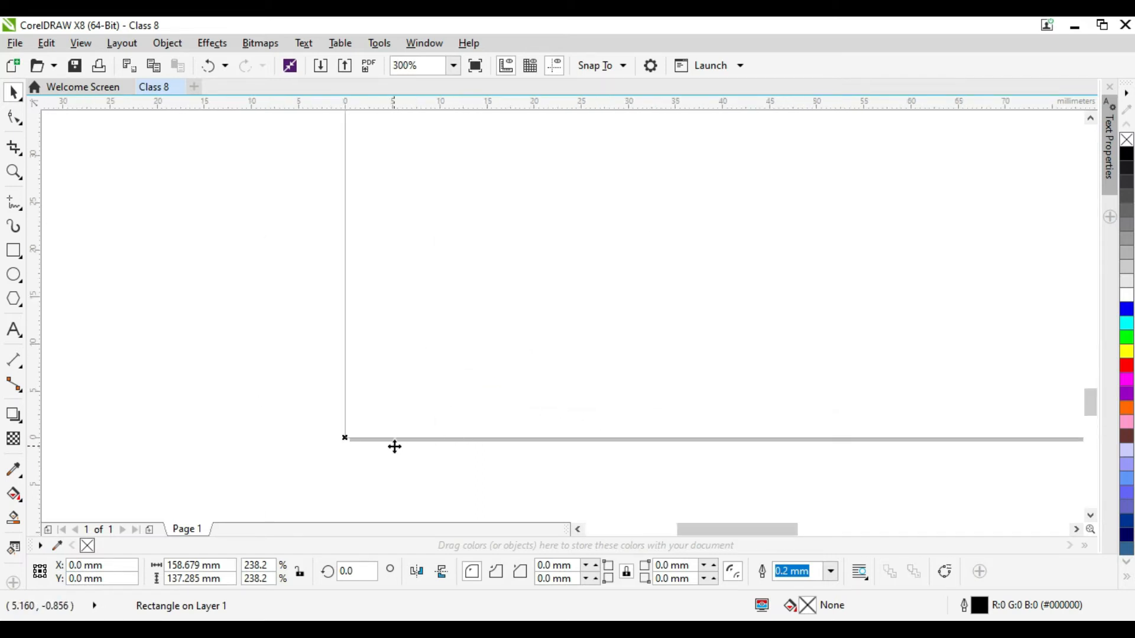
{"action": "scroll", "coordinate": [394, 447], "scroll_direction": "up", "scroll_amount": 1}
{"action": "scroll", "coordinate": [395, 449], "scroll_direction": "up", "scroll_amount": 1}
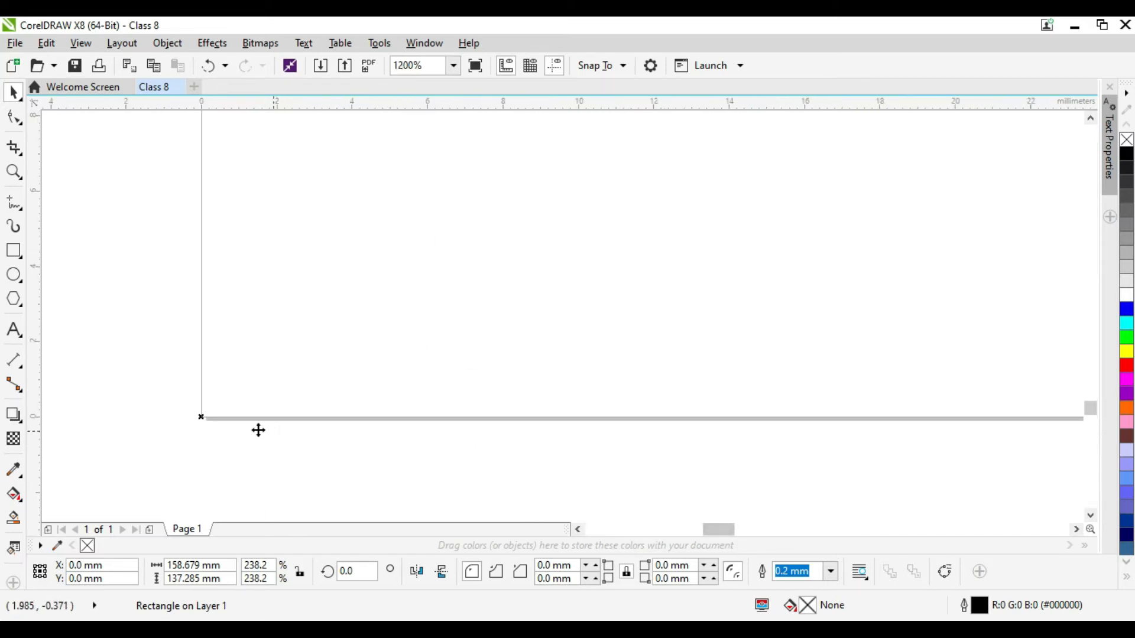
Step: Set the rectangle's X and Y position to 10 mm and inspect its centre near the page corner
{"action": "key", "text": "F6"}
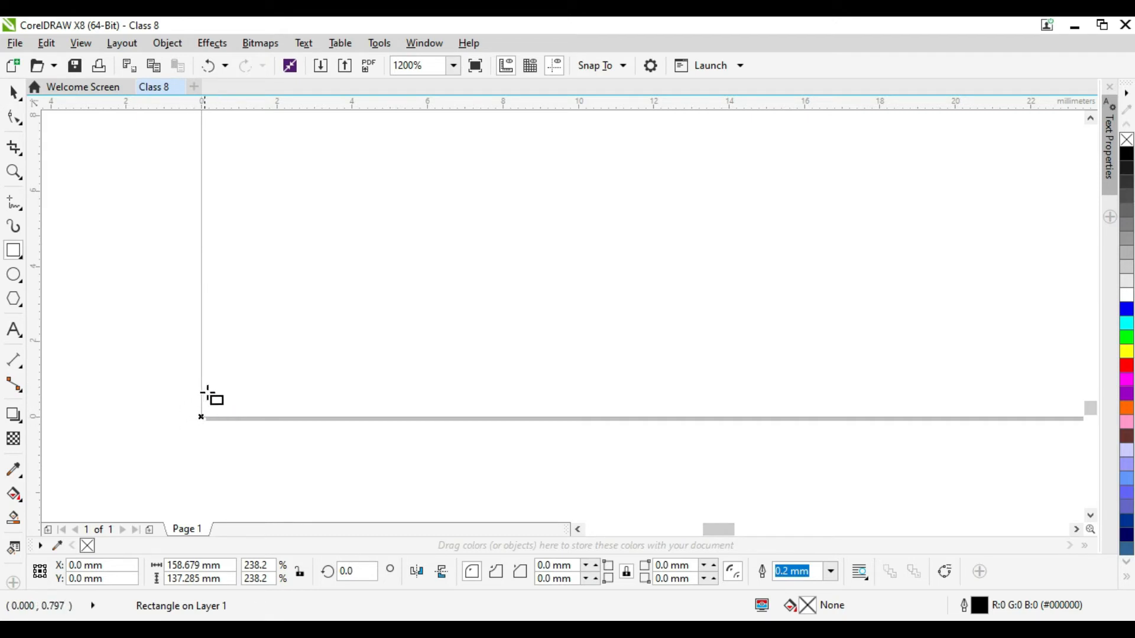
{"action": "scroll", "coordinate": [208, 410], "scroll_direction": "down", "scroll_amount": 6}
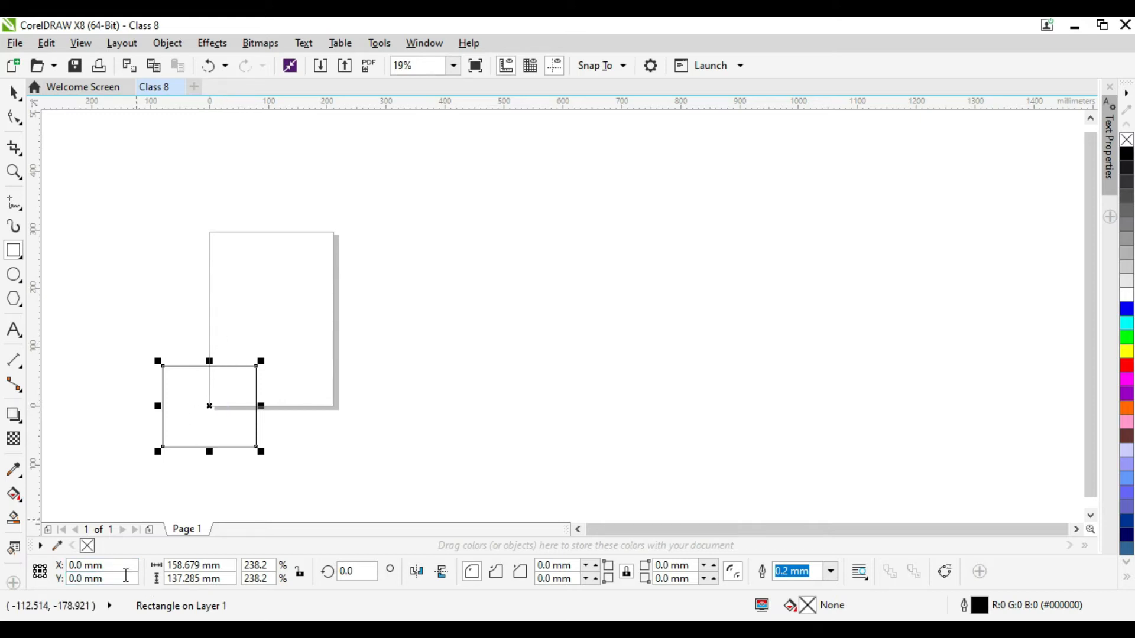
{"action": "left_click", "coordinate": [69, 565]}
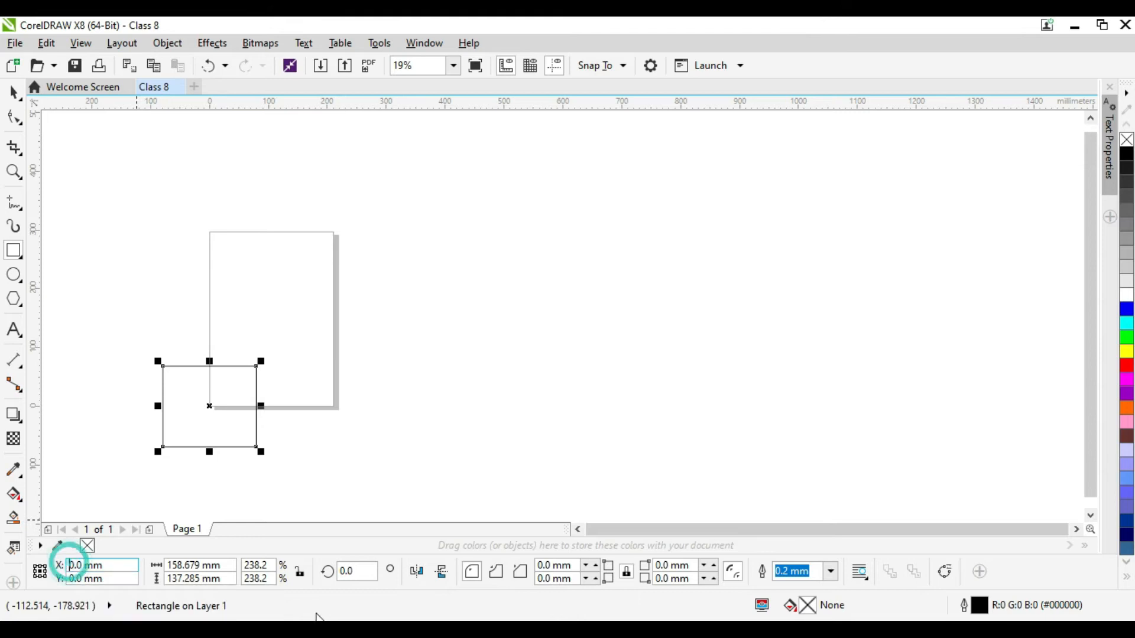
{"action": "type", "text": "1"}
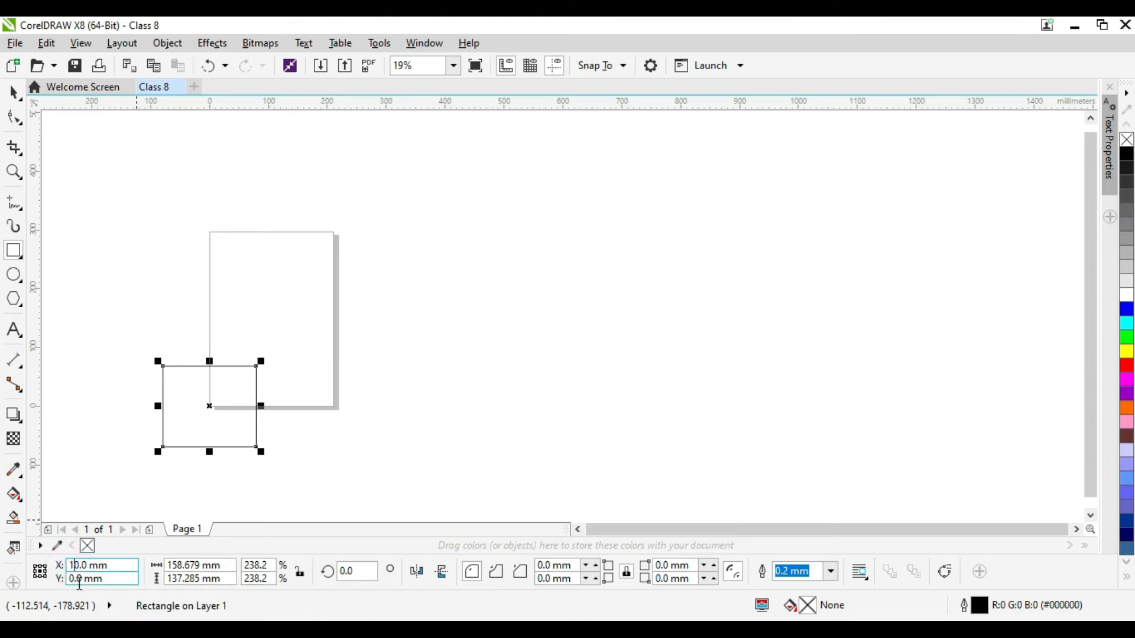
{"action": "left_click", "coordinate": [70, 578]}
{"action": "type", "text": "1"}
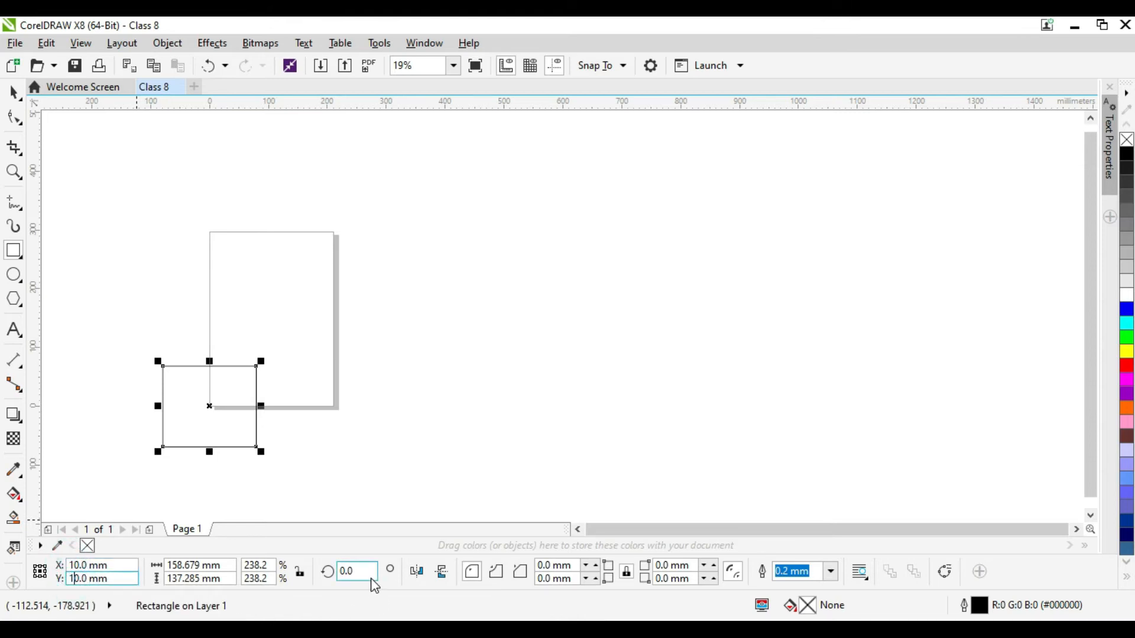
{"action": "key", "text": "Return"}
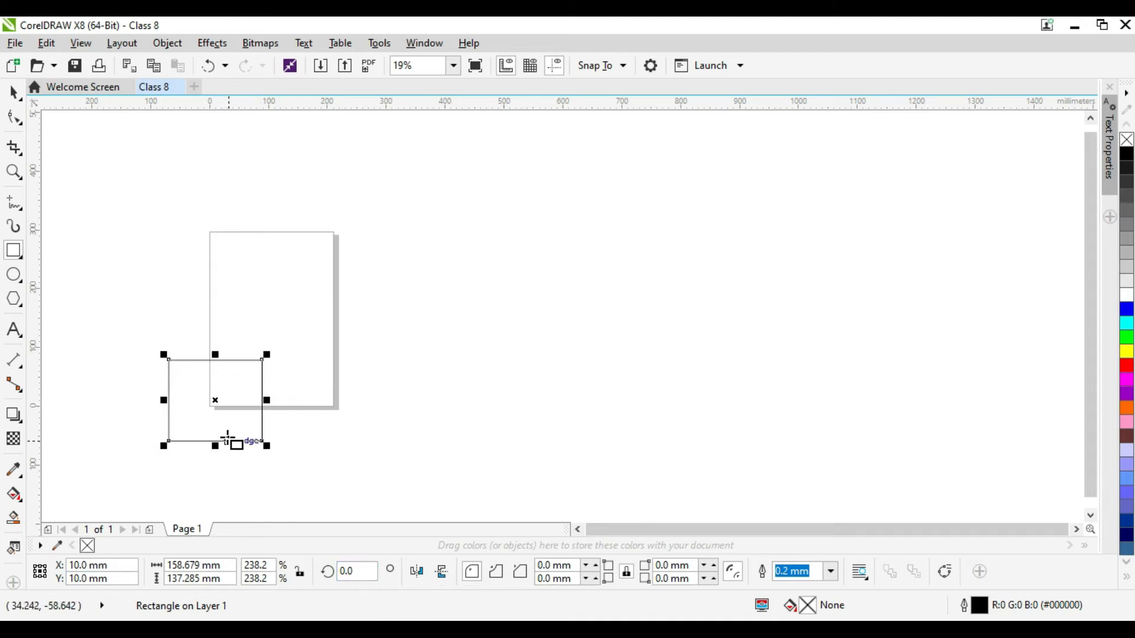
{"action": "scroll", "coordinate": [227, 438], "scroll_direction": "up", "scroll_amount": 4}
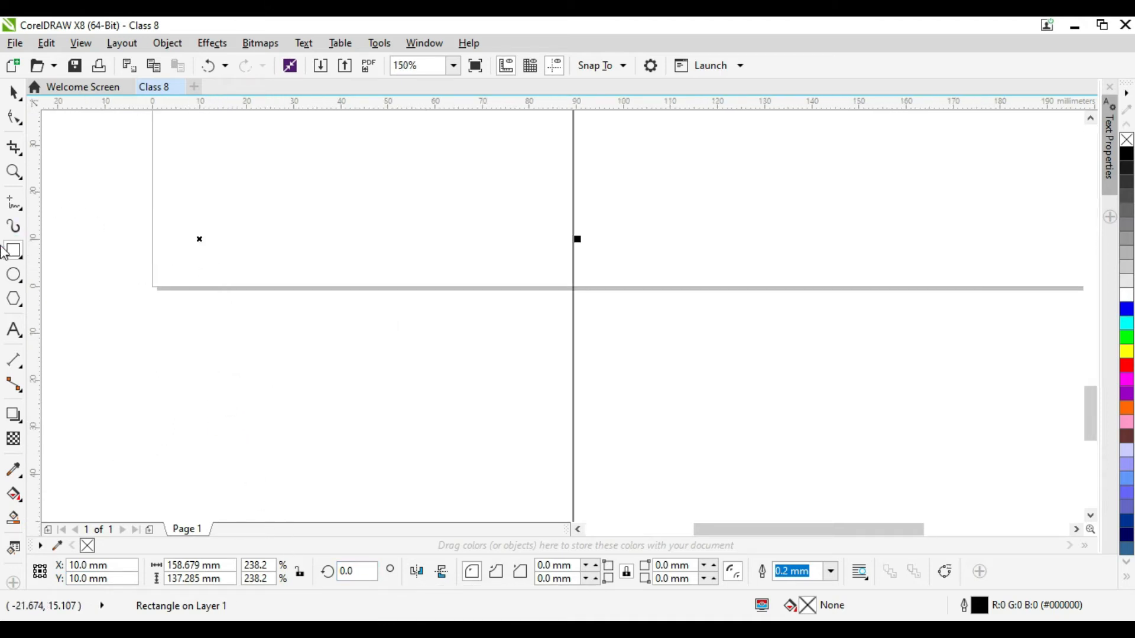
Step: Draw two straight lines with the Freehand tool from the rectangle's centre, about 10 mm to the page's left edge and 9 mm down
{"action": "left_click", "coordinate": [13, 206]}
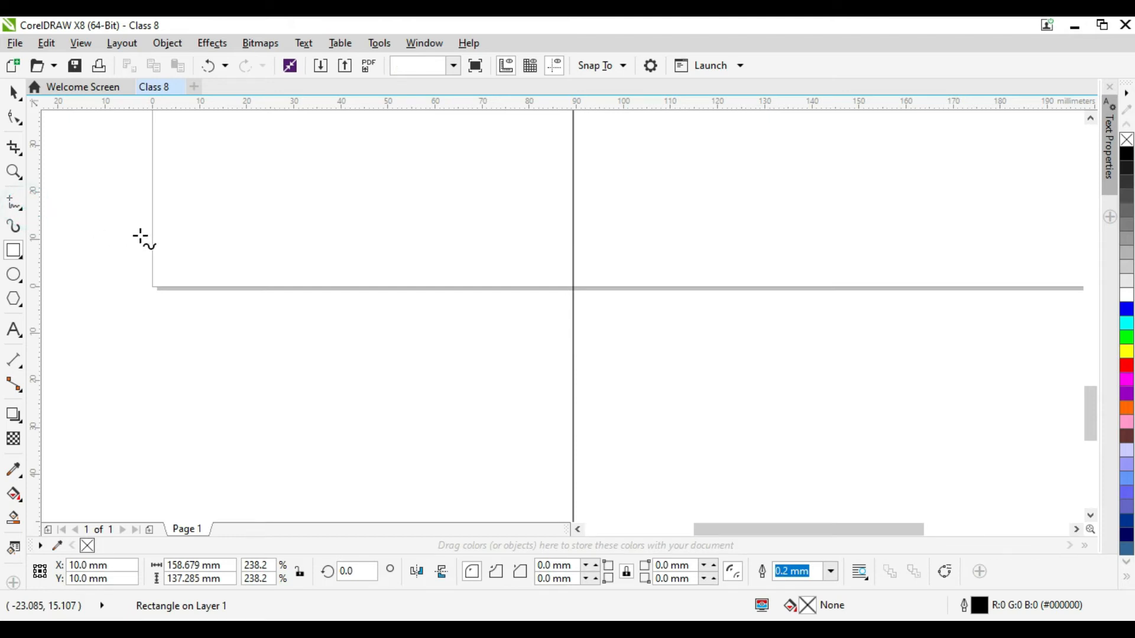
{"action": "left_click", "coordinate": [199, 239]}
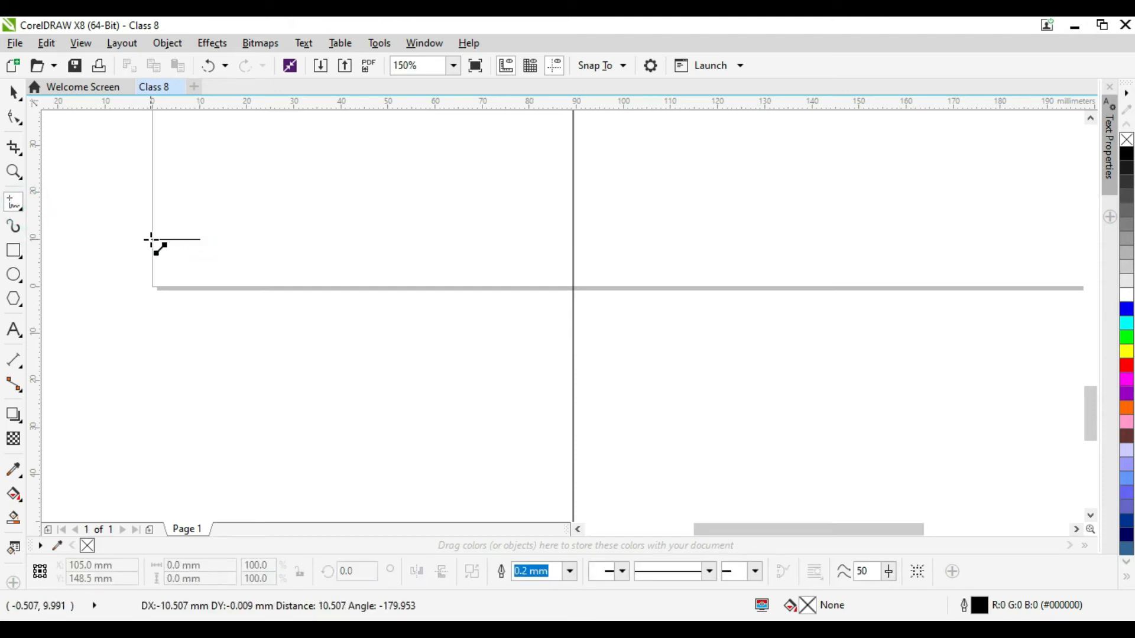
{"action": "left_click", "coordinate": [151, 239]}
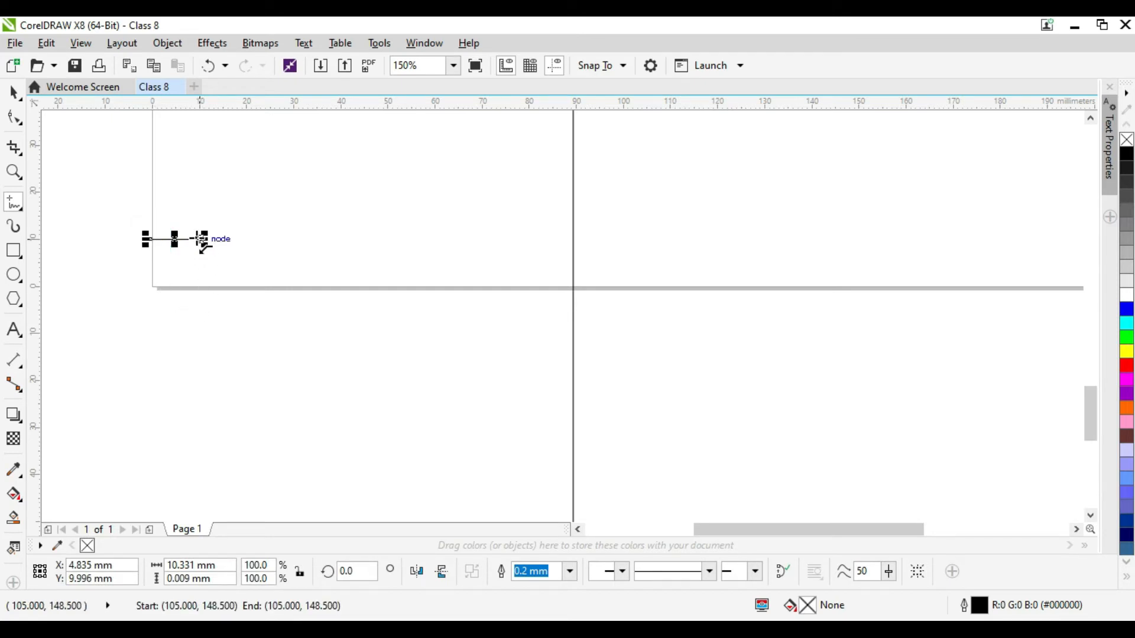
{"action": "left_click", "coordinate": [199, 239]}
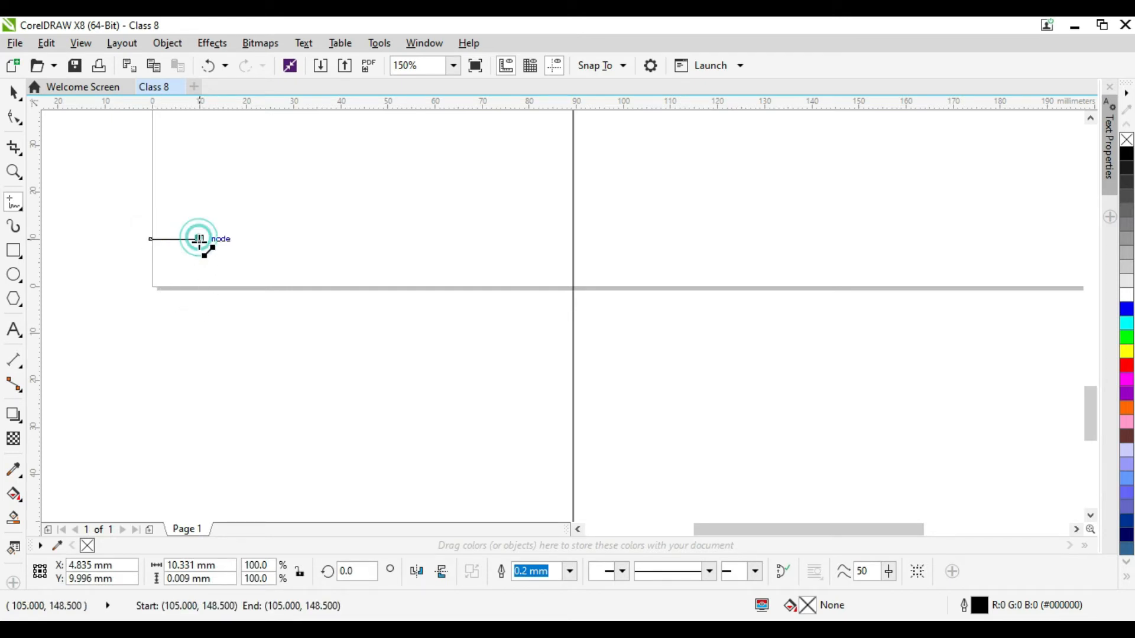
{"action": "left_click", "coordinate": [200, 287]}
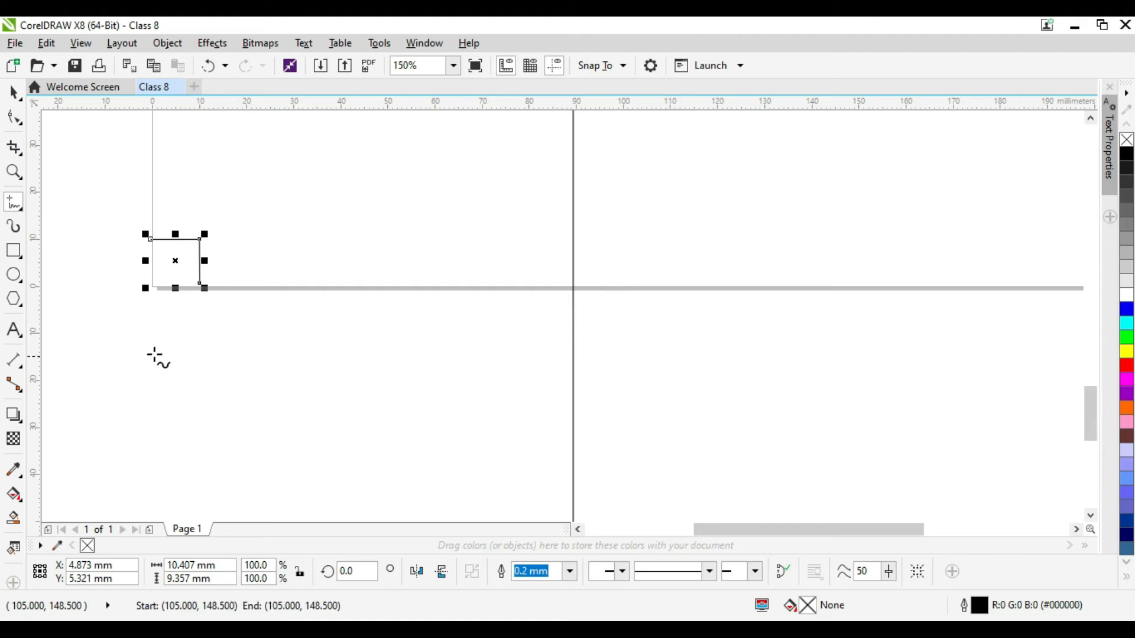
{"action": "left_click", "coordinate": [410, 306]}
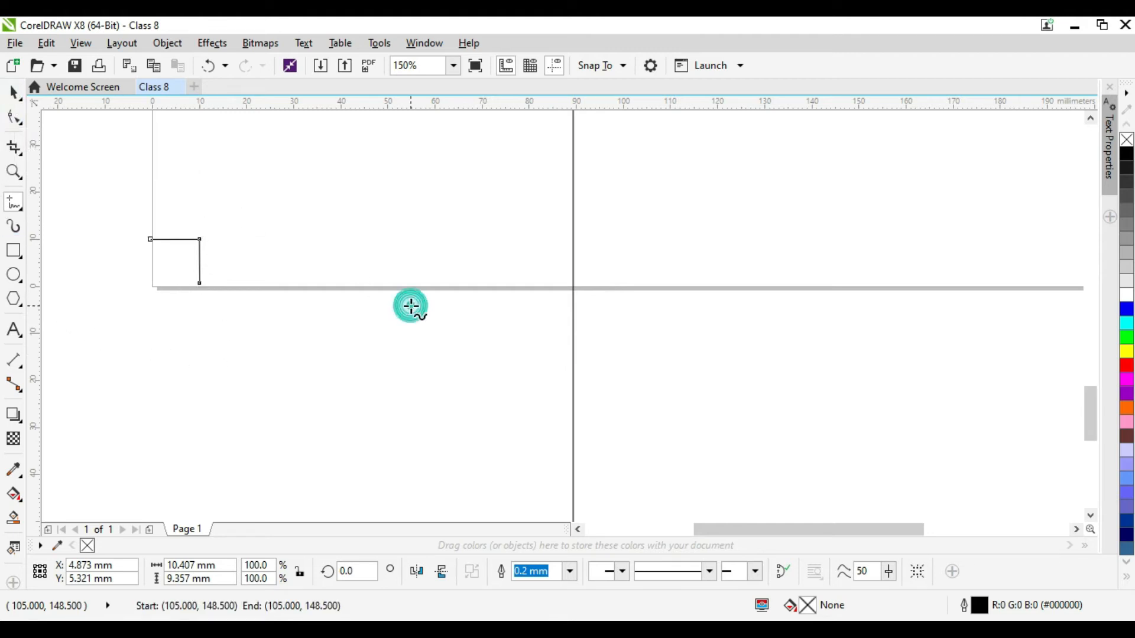
{"action": "left_click", "coordinate": [232, 213]}
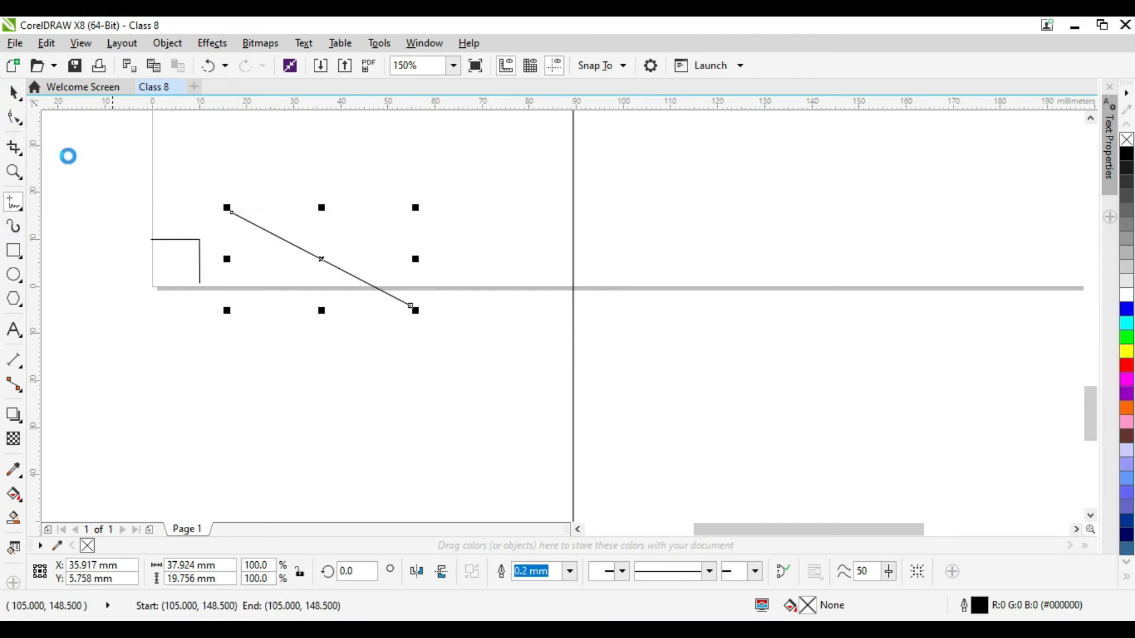
{"action": "key", "text": "Delete"}
Step: Move the rectangle into the middle of the page, with its centre at about X 100 mm and Y 150 mm
{"action": "left_click", "coordinate": [13, 93]}
{"action": "left_click", "coordinate": [428, 281]}
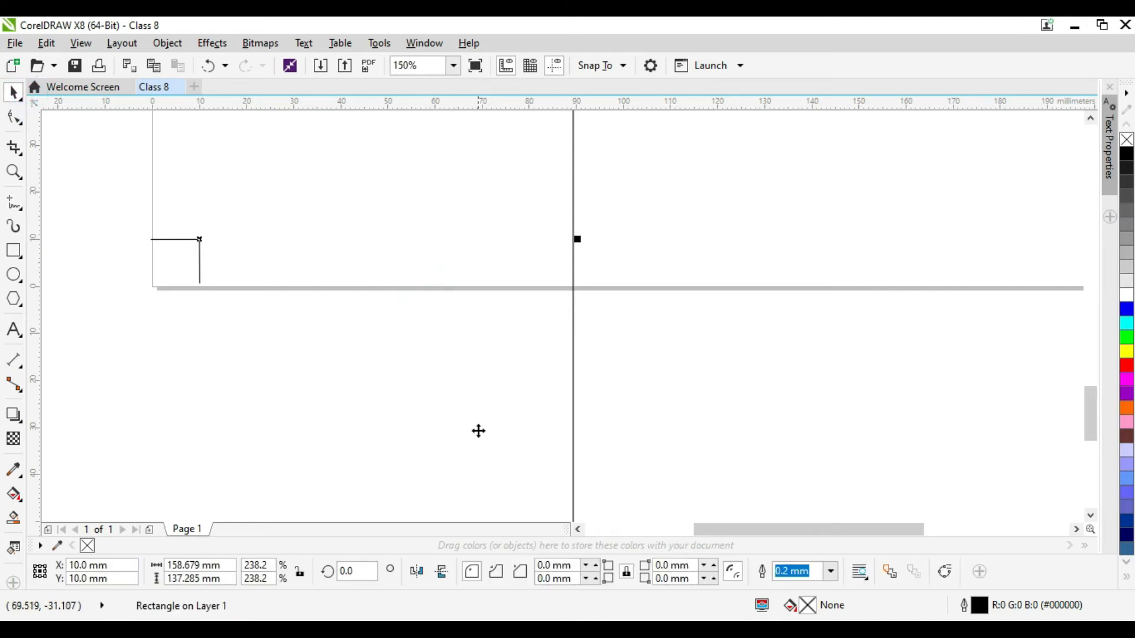
{"action": "scroll", "coordinate": [297, 359], "scroll_direction": "down", "scroll_amount": 5}
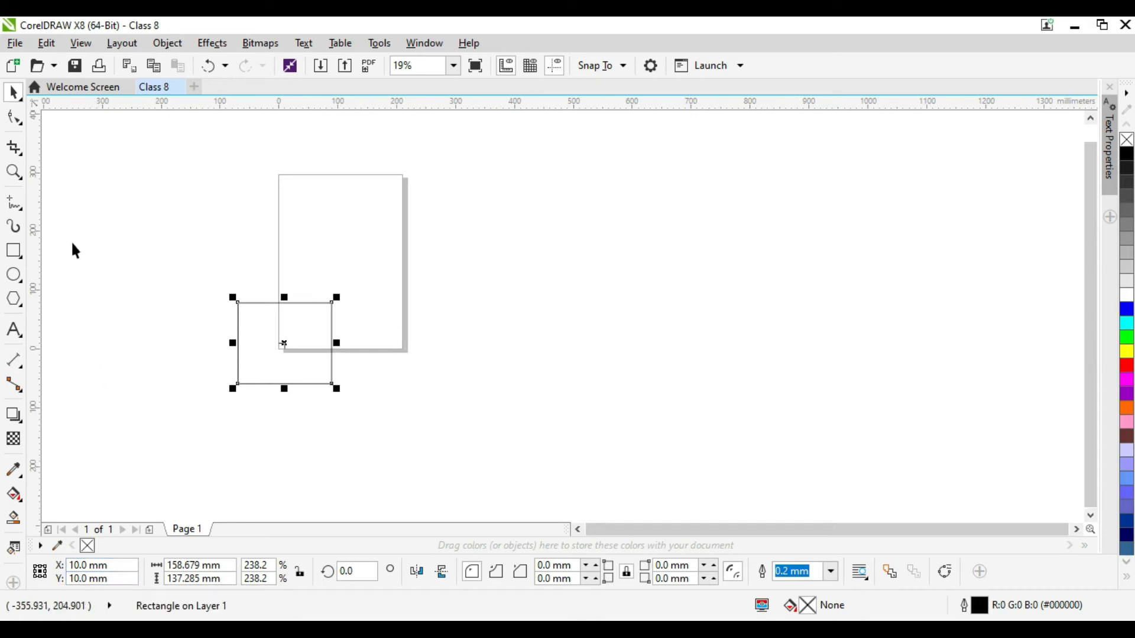
{"action": "left_click_drag", "start_coordinate": [293, 335], "coordinate": [347, 253]}
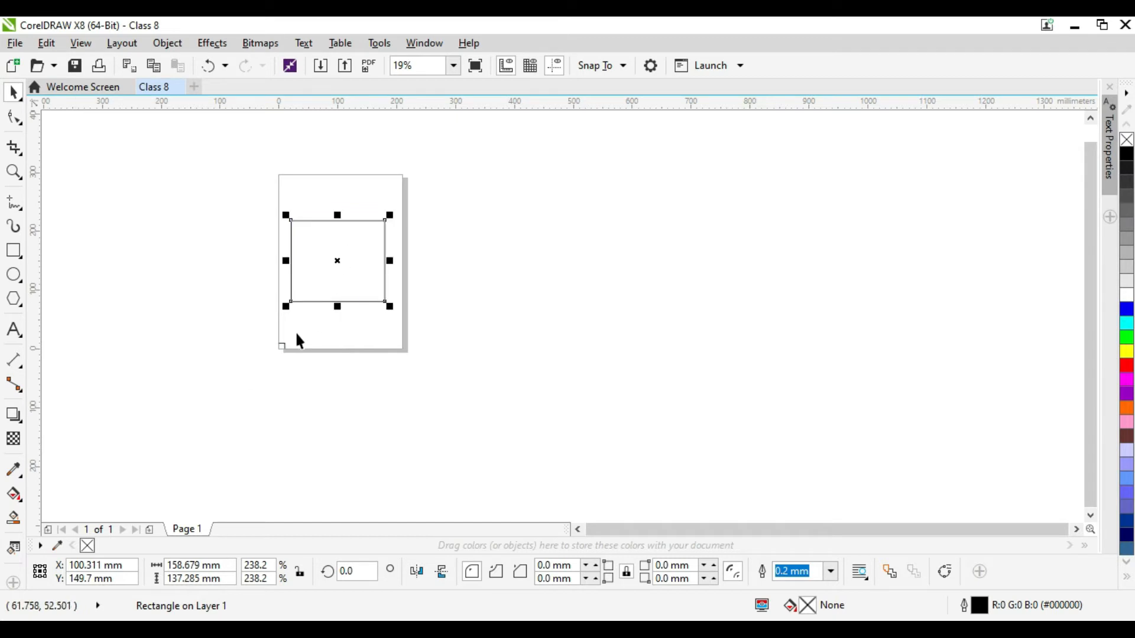
Step: Set the rectangle's width and height to 100 mm each
{"action": "left_click", "coordinate": [229, 566]}
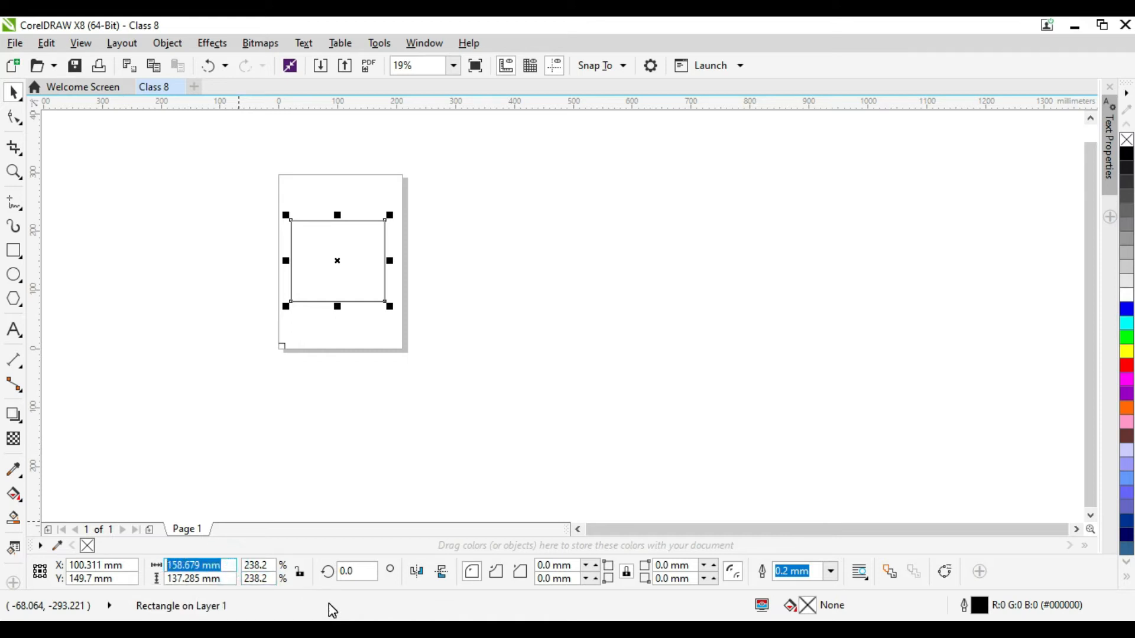
{"action": "type", "text": "100"}
{"action": "left_click", "coordinate": [228, 575]}
{"action": "type", "text": "10"}
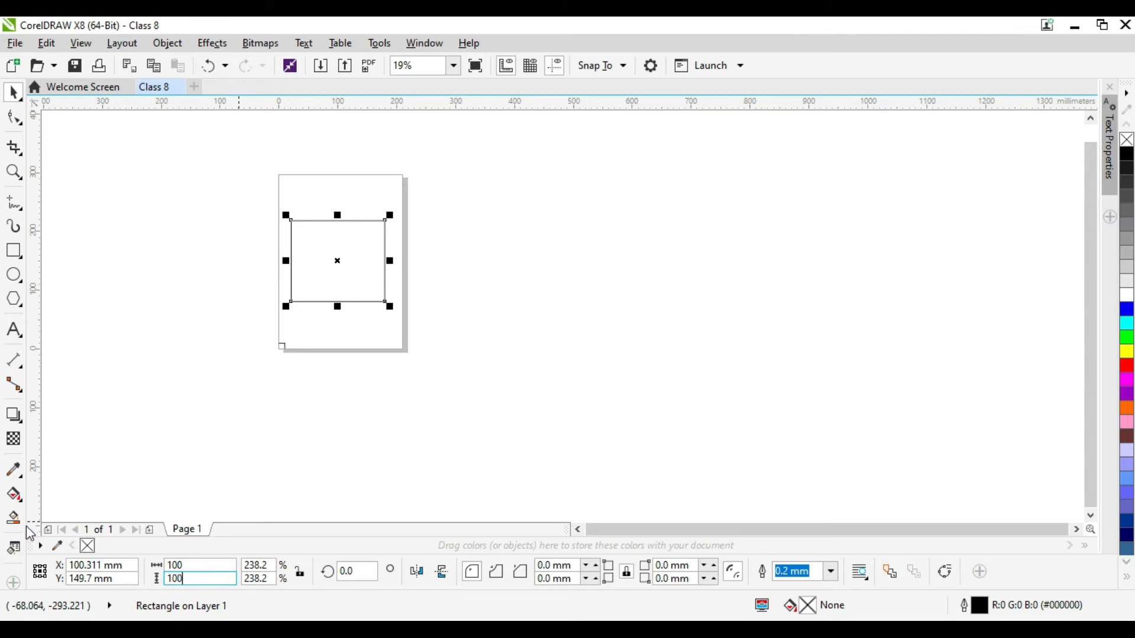
{"action": "type", "text": "0"}
{"action": "key", "text": "Return"}
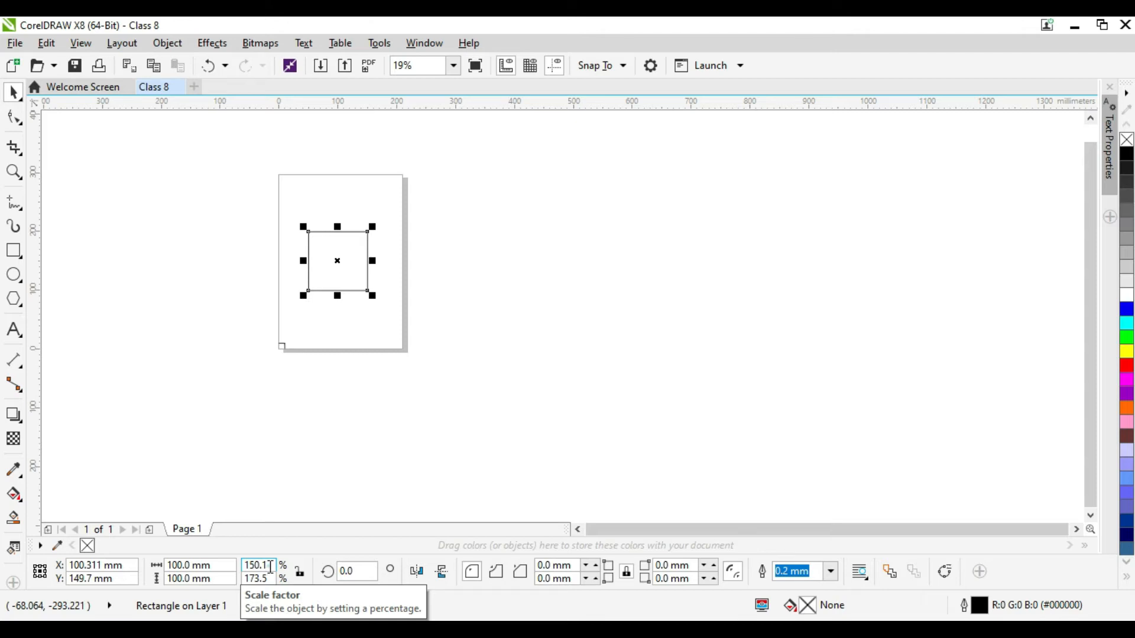
Step: Set the rectangle's horizontal and vertical scale factors to 100%
{"action": "double_click", "coordinate": [271, 568]}
{"action": "type", "text": "100"}
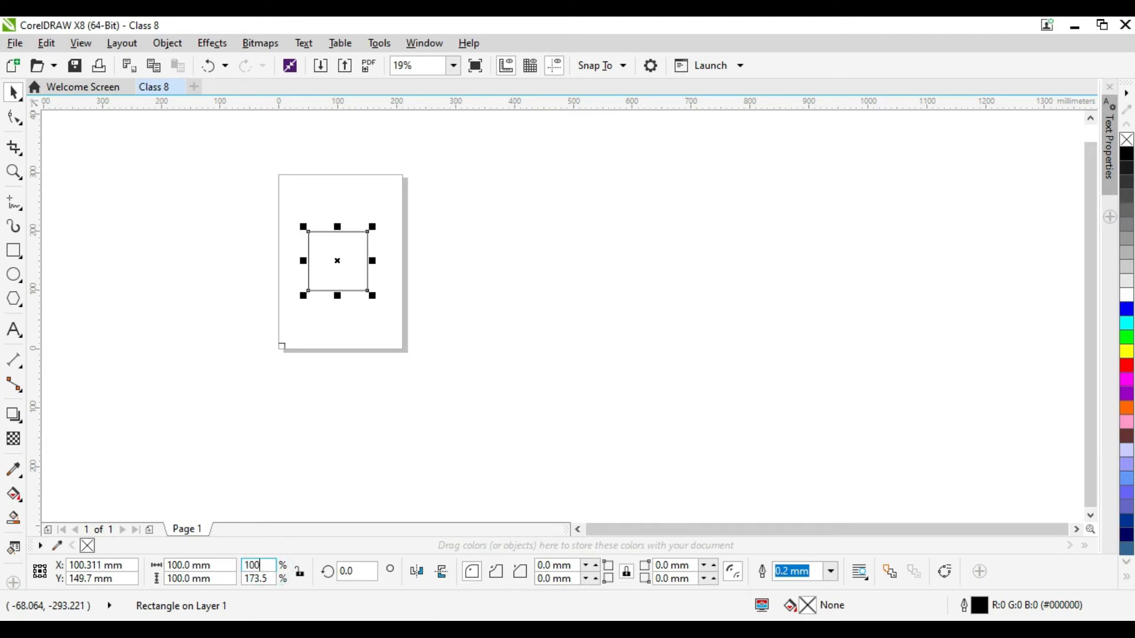
{"action": "double_click", "coordinate": [260, 578]}
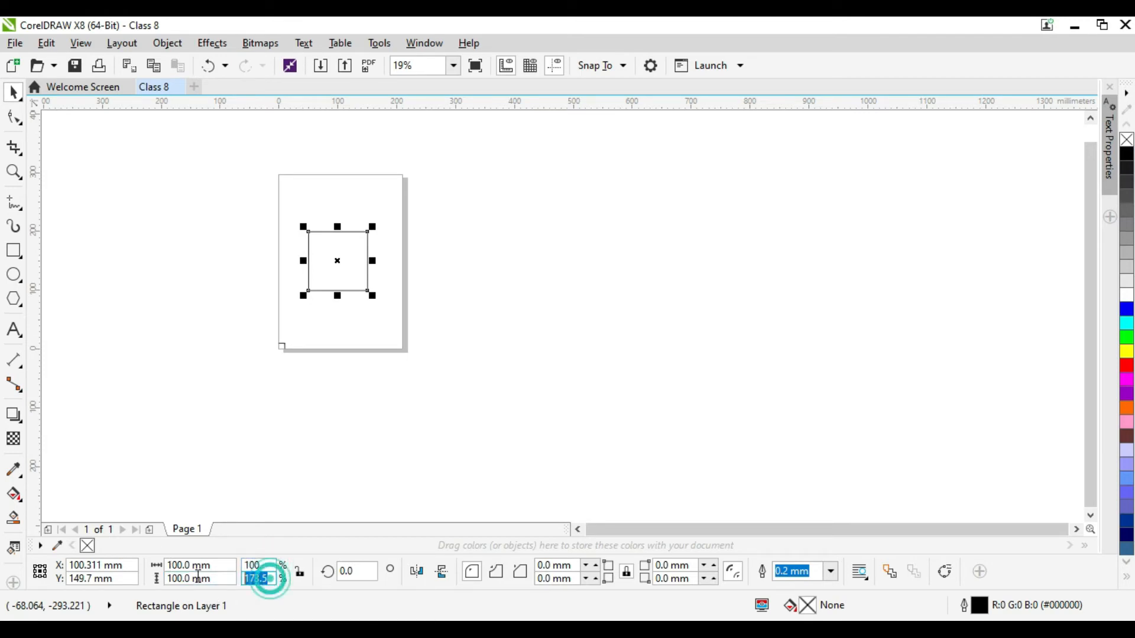
{"action": "type", "text": "100"}
{"action": "key", "text": "Return"}
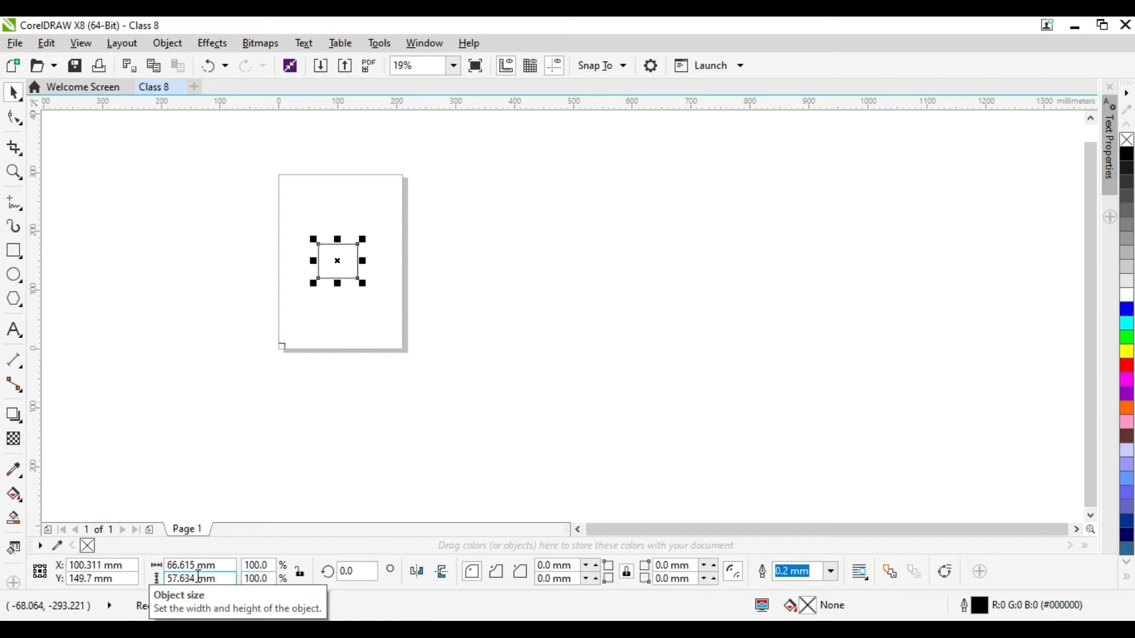
Step: Resize the rectangle freely to about 85 by 31 mm and lock its width-to-height ratio
{"action": "scroll", "coordinate": [309, 295], "scroll_direction": "up", "scroll_amount": 3}
{"action": "scroll", "coordinate": [309, 296], "scroll_direction": "up", "scroll_amount": 1}
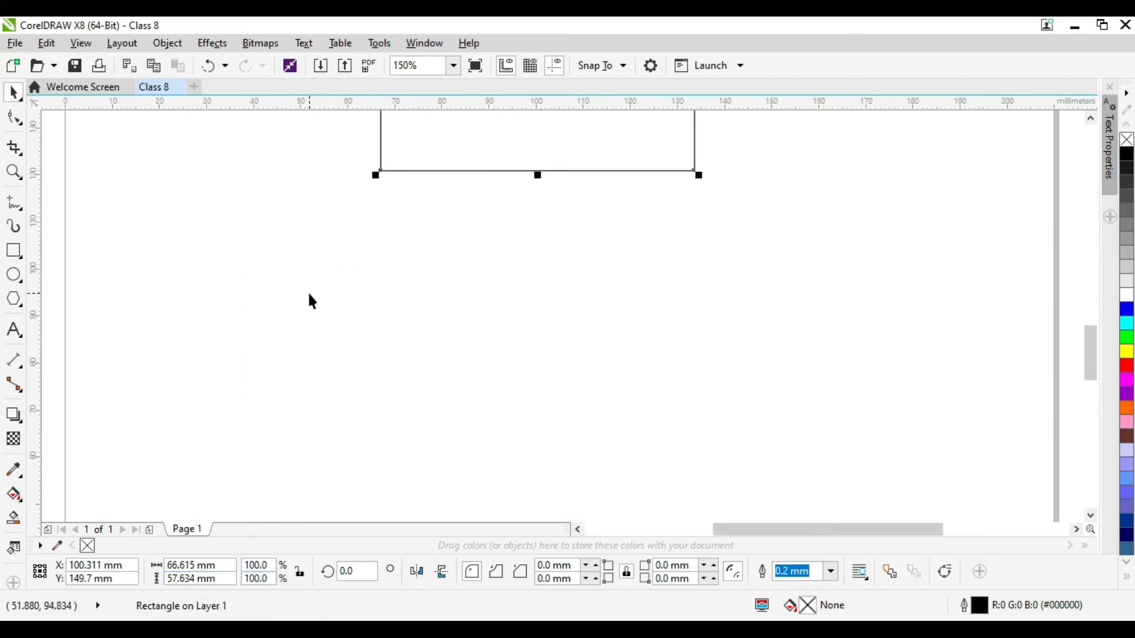
{"action": "scroll", "coordinate": [309, 295], "scroll_direction": "down", "scroll_amount": 3}
{"action": "scroll", "coordinate": [361, 195], "scroll_direction": "up", "scroll_amount": 2}
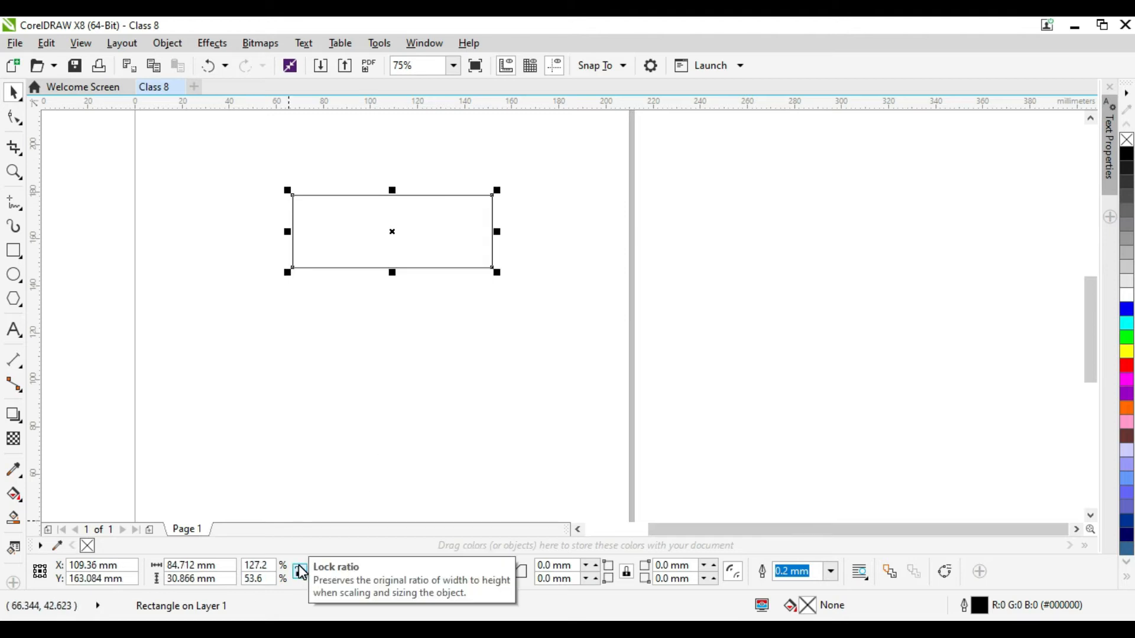
{"action": "left_click", "coordinate": [300, 571]}
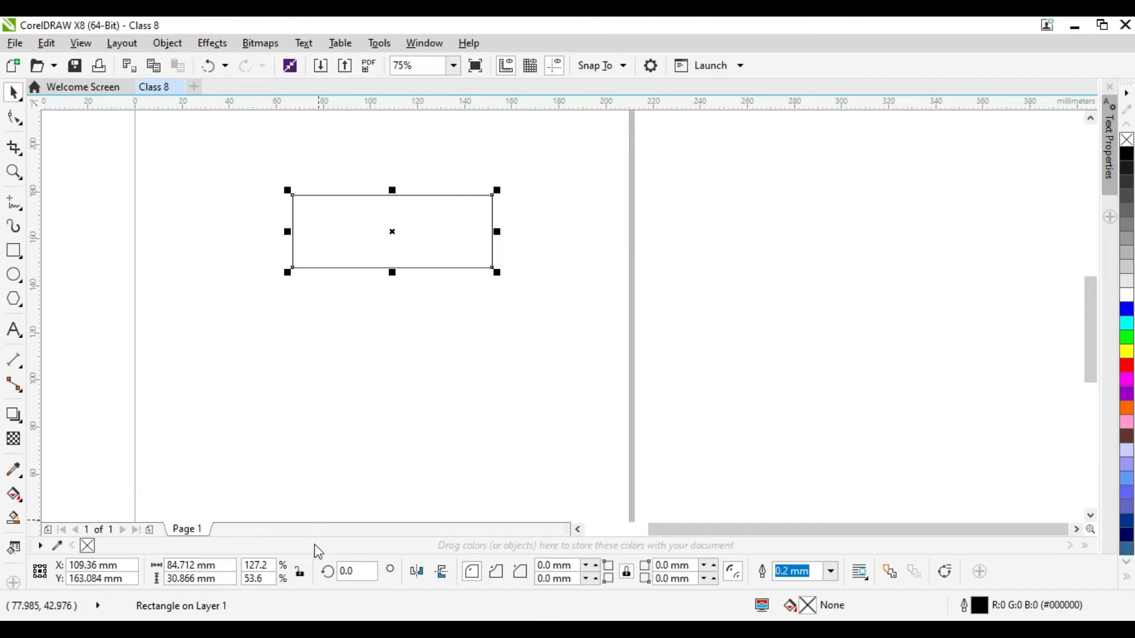
{"action": "left_click", "coordinate": [299, 571]}
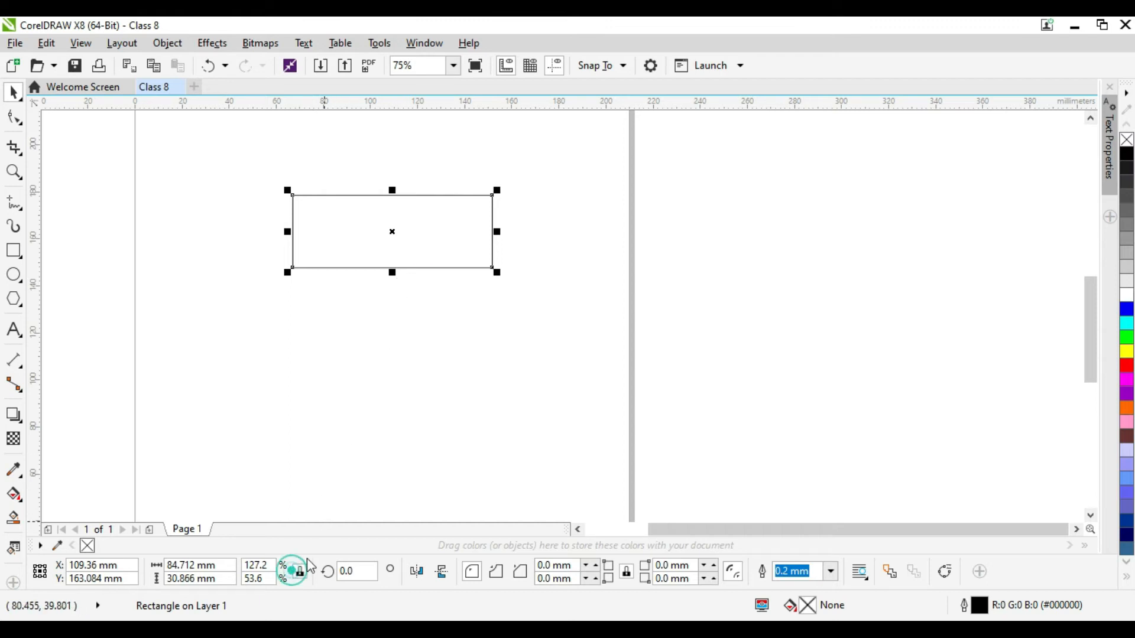
Step: Enlarge the rectangle to about 110 by 43 mm, and with the ratio unlocked flip it across its left edge to about 31 mm wide
{"action": "left_click_drag", "start_coordinate": [497, 231], "coordinate": [555, 130]}
{"action": "left_click", "coordinate": [482, 195]}
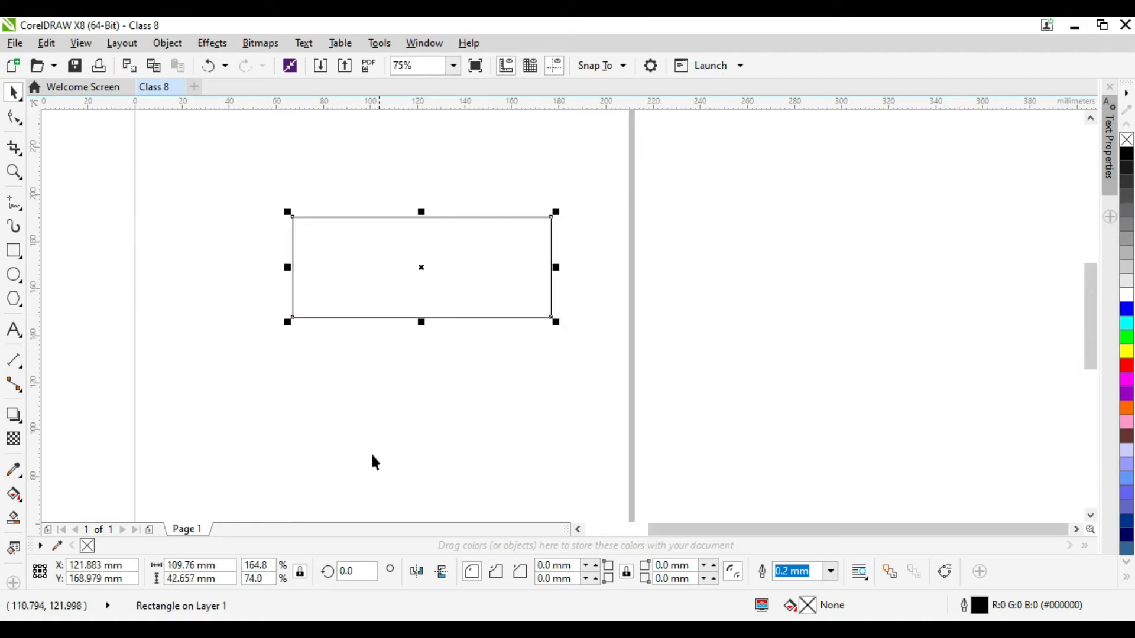
{"action": "left_click_drag", "start_coordinate": [556, 269], "coordinate": [230, 221]}
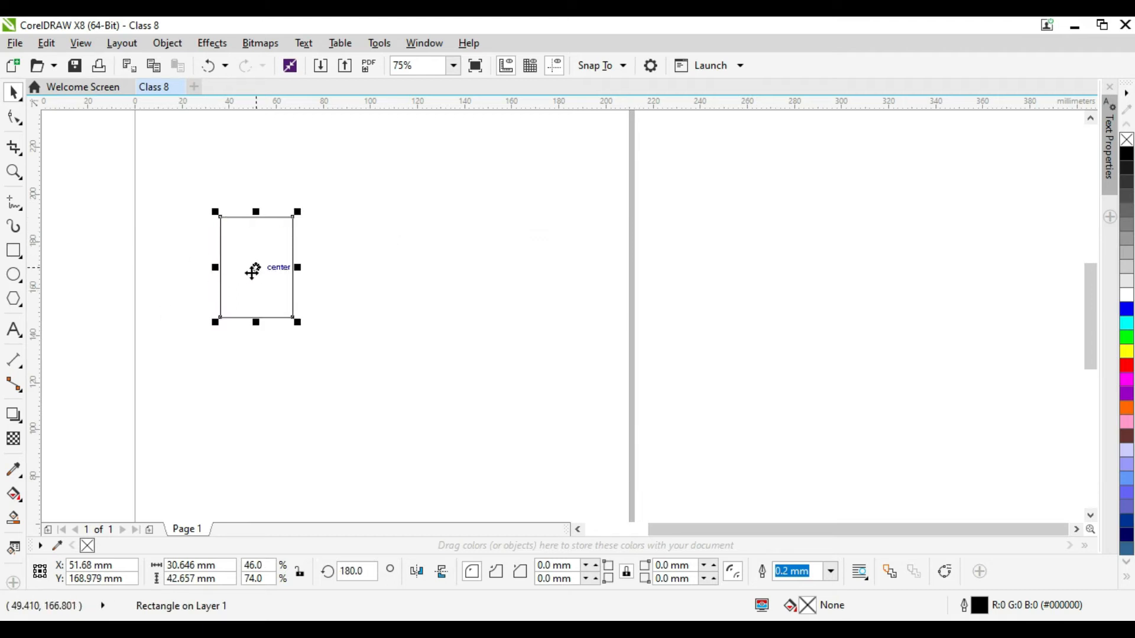
Step: Delete the rectangle and draw a square of about 82 mm on the upper-left part of the page
{"action": "key", "text": "Delete"}
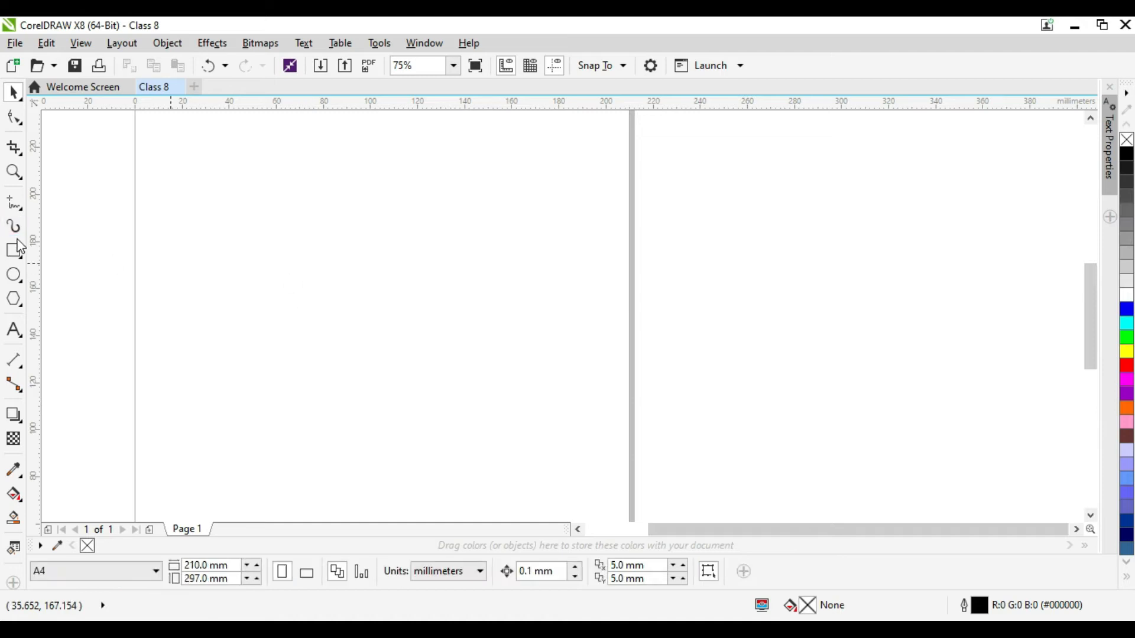
{"action": "left_click", "coordinate": [14, 251]}
{"action": "left_click_drag", "start_coordinate": [203, 179], "coordinate": [398, 374]}
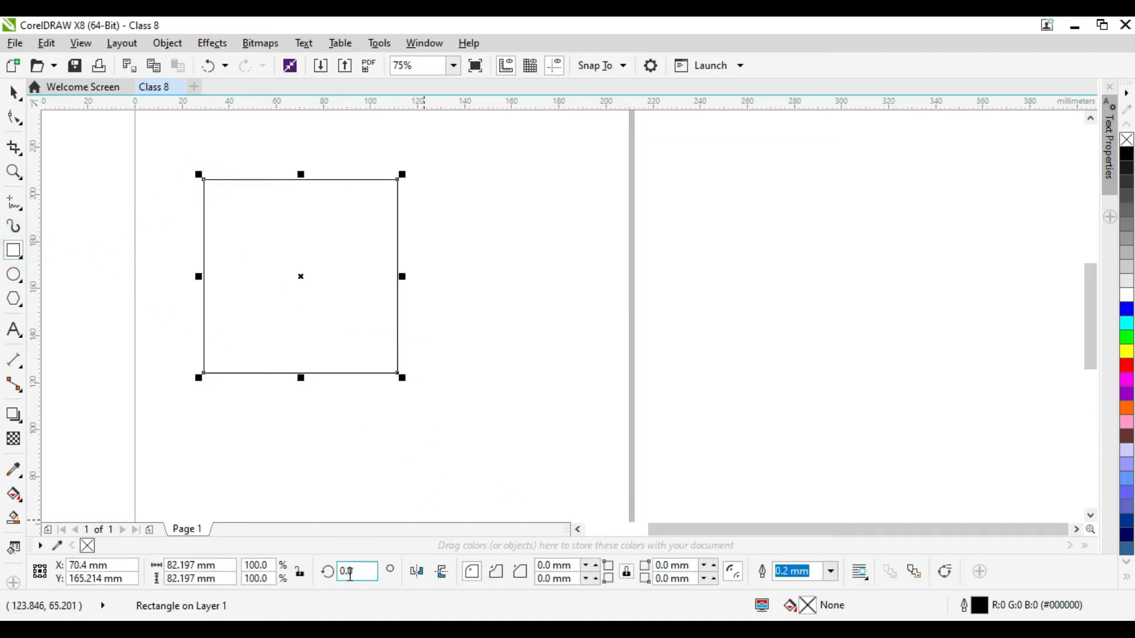
Step: Rotate the square by an angle of 45 degrees and undo the rotation
{"action": "left_click", "coordinate": [369, 570]}
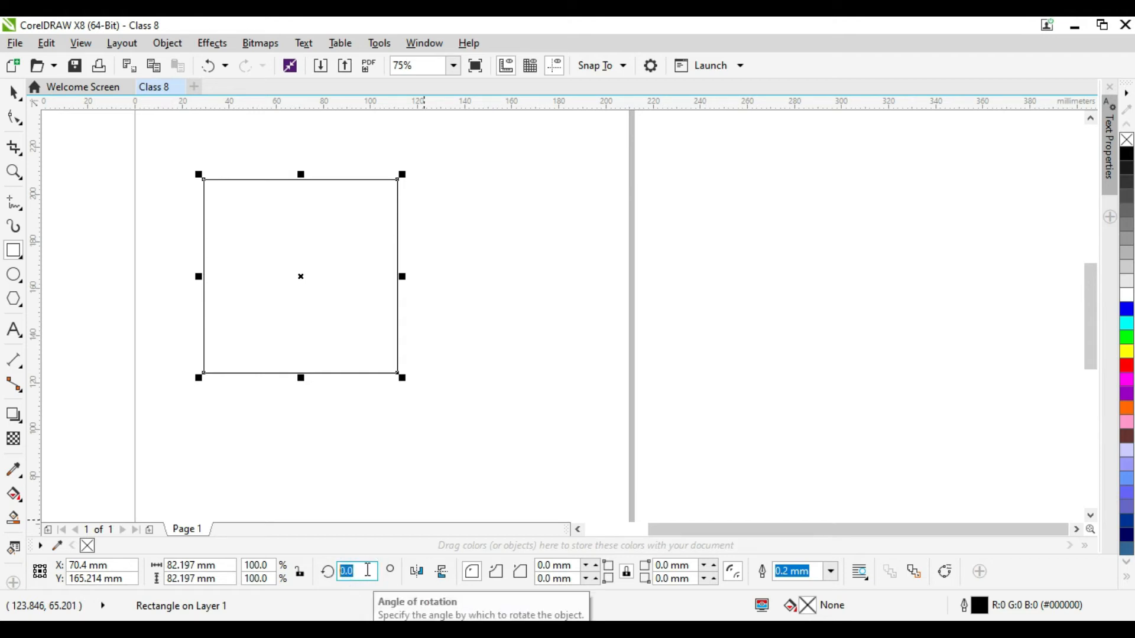
{"action": "type", "text": "45"}
{"action": "key", "text": "Return"}
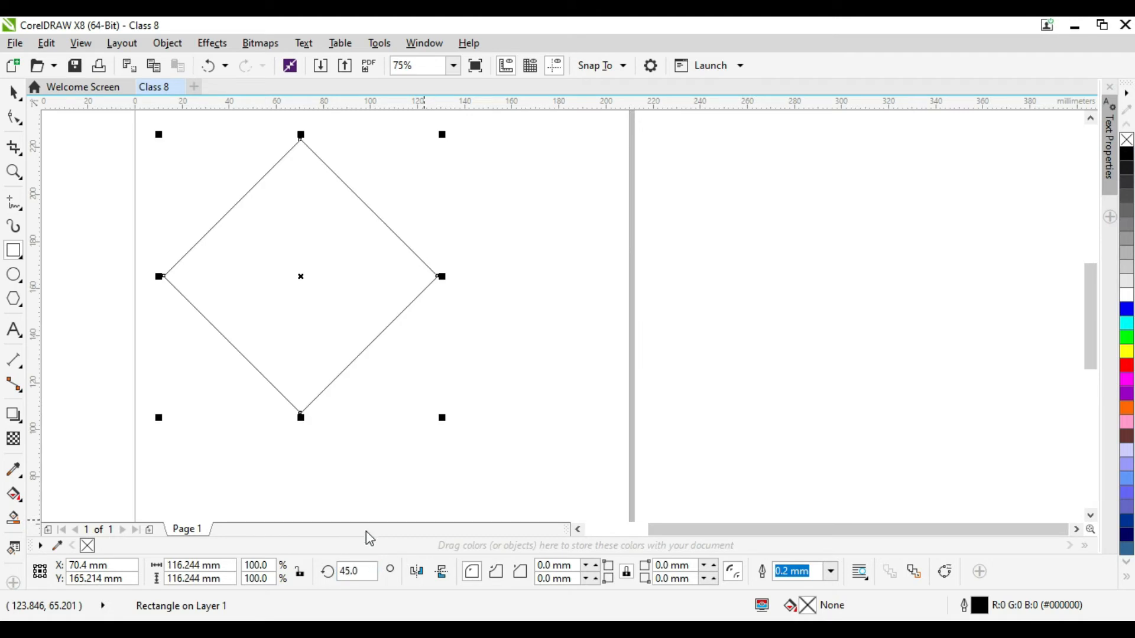
{"action": "left_click", "coordinate": [15, 93]}
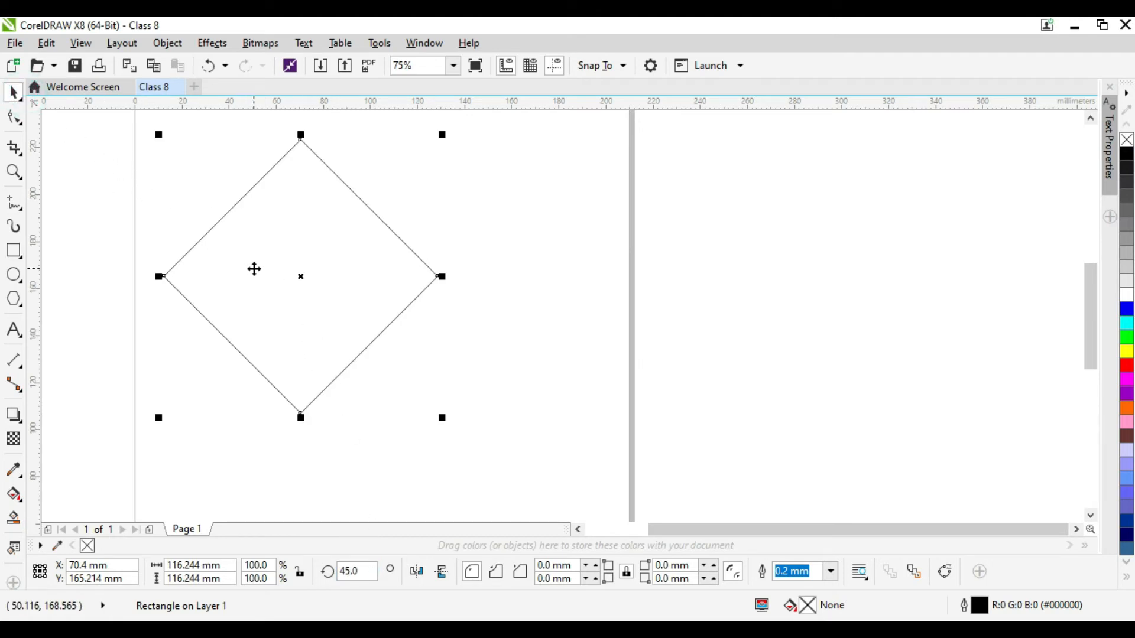
{"action": "key", "text": "ctrl+z"}
Step: Bring up the square's rotation handles and rotate it freehand by 180 degrees about its centre
{"action": "left_click", "coordinate": [313, 238]}
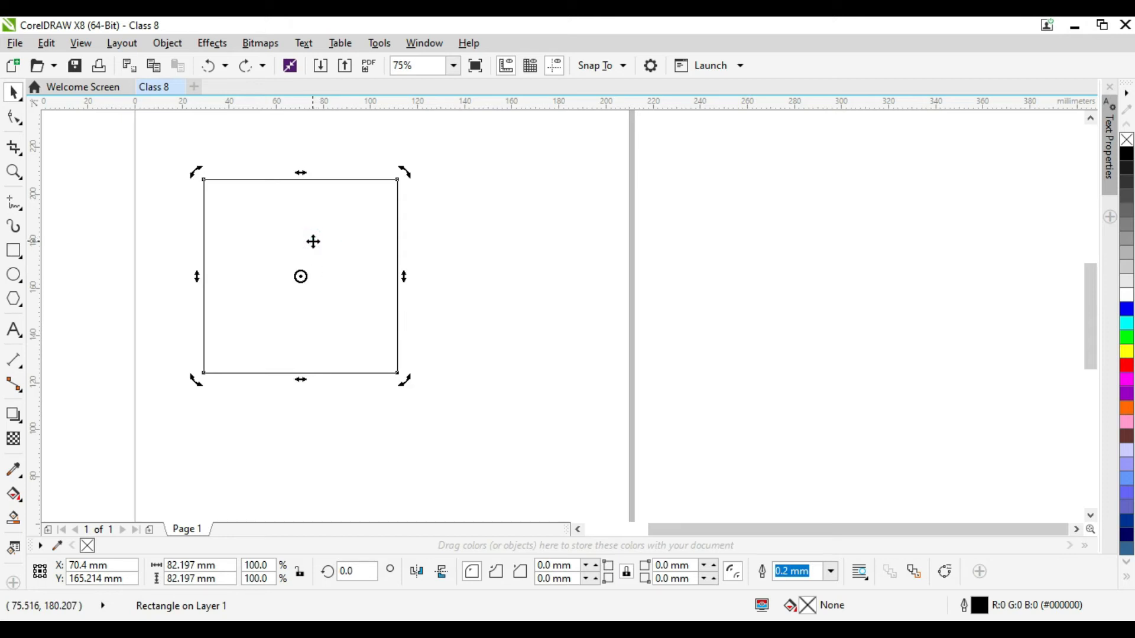
{"action": "left_click", "coordinate": [325, 209]}
{"action": "left_click", "coordinate": [696, 369]}
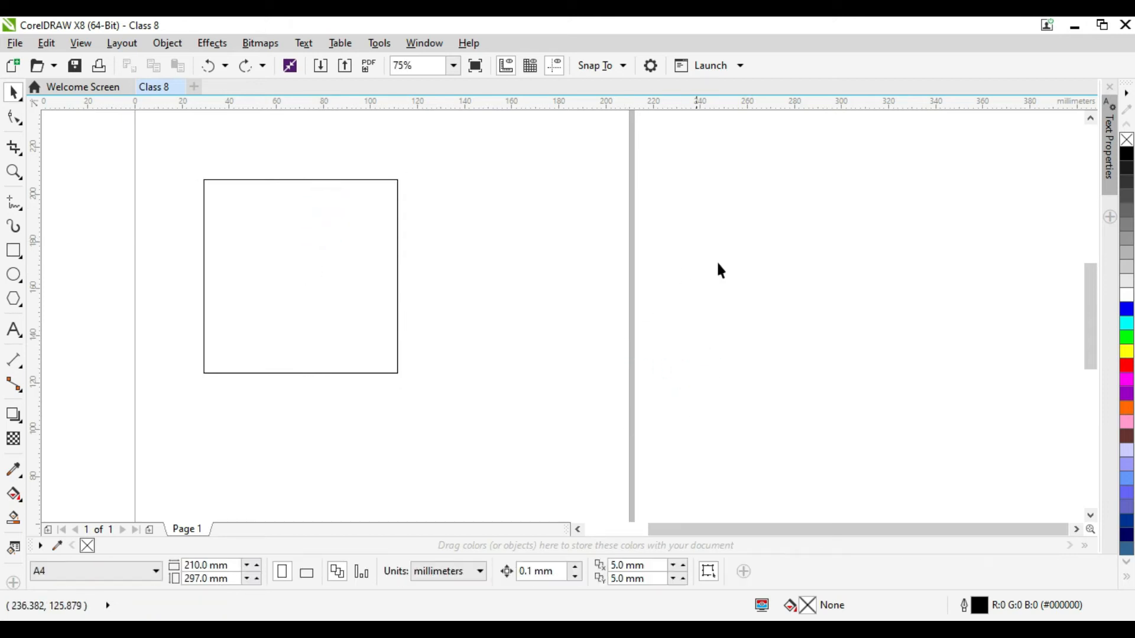
{"action": "left_click", "coordinate": [362, 241]}
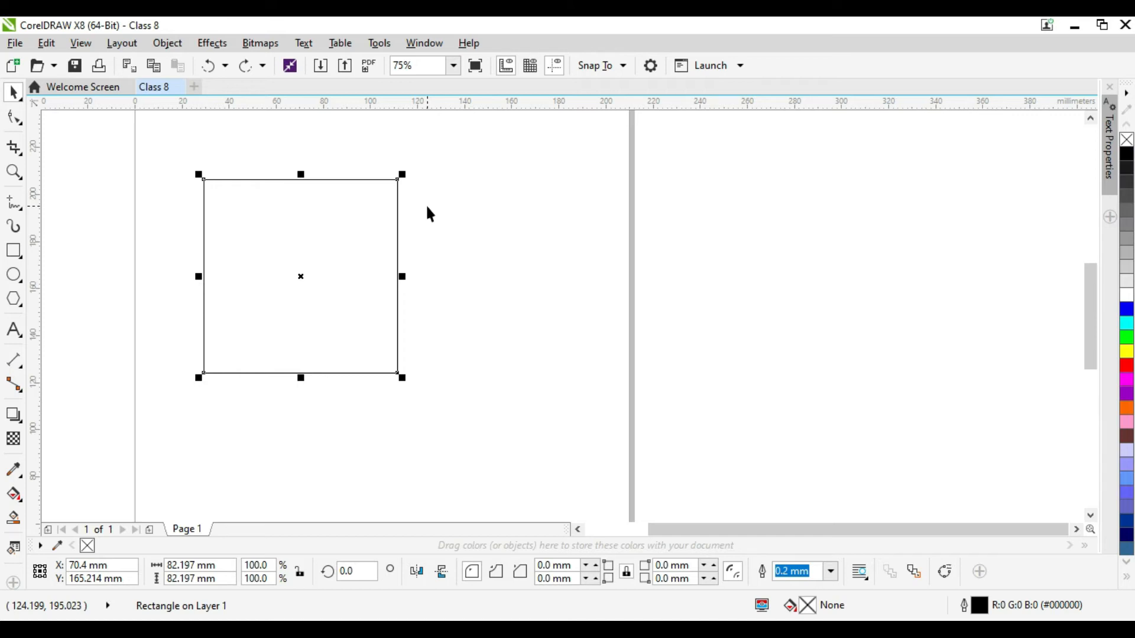
{"action": "left_click", "coordinate": [378, 243]}
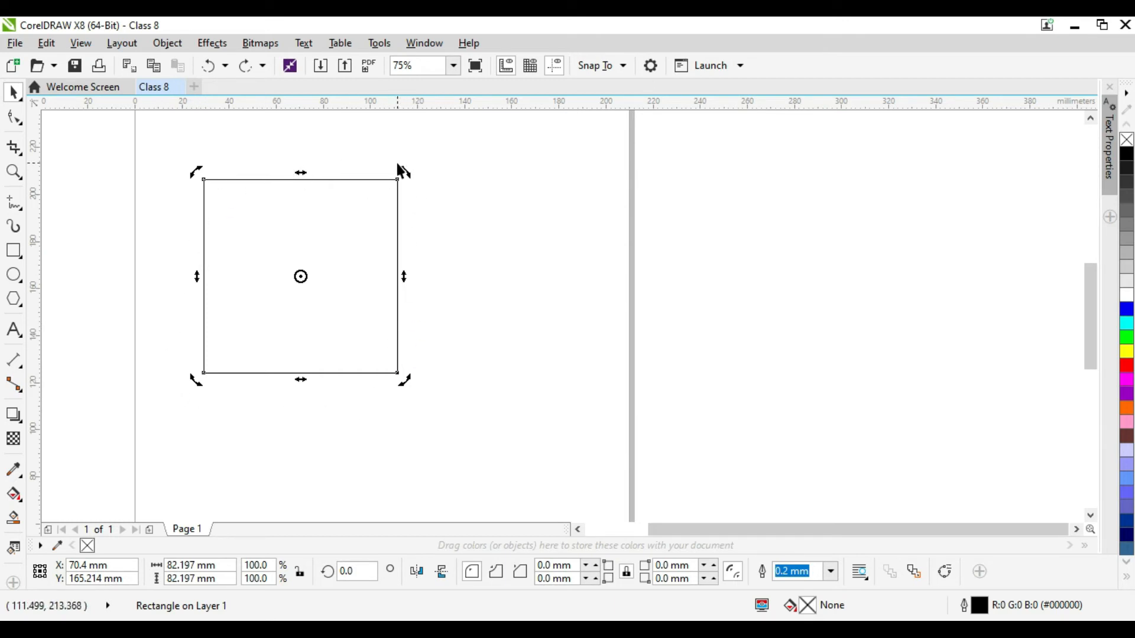
{"action": "left_click_drag", "start_coordinate": [407, 169], "coordinate": [277, 301]}
Step: Rotate the square freehand to about 198 degrees, try one more freehand rotation, undo both, and return to the sizing handles
{"action": "left_click_drag", "start_coordinate": [405, 172], "coordinate": [319, 240]}
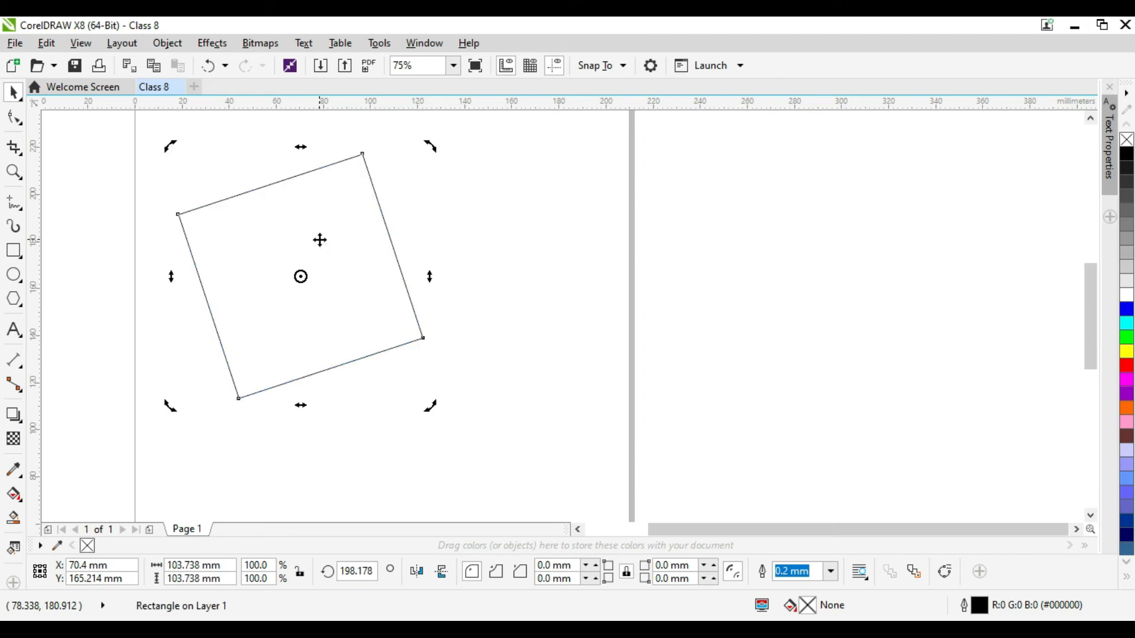
{"action": "left_click_drag", "start_coordinate": [431, 147], "coordinate": [397, 173]}
{"action": "key", "text": "ctrl+z"}
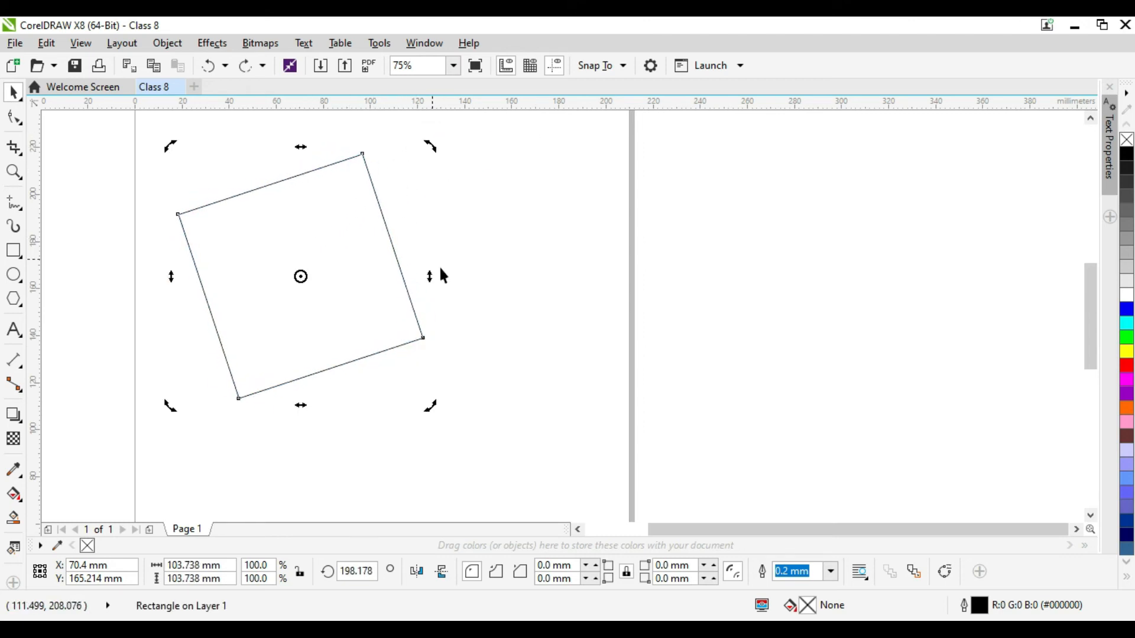
{"action": "key", "text": "ctrl+z"}
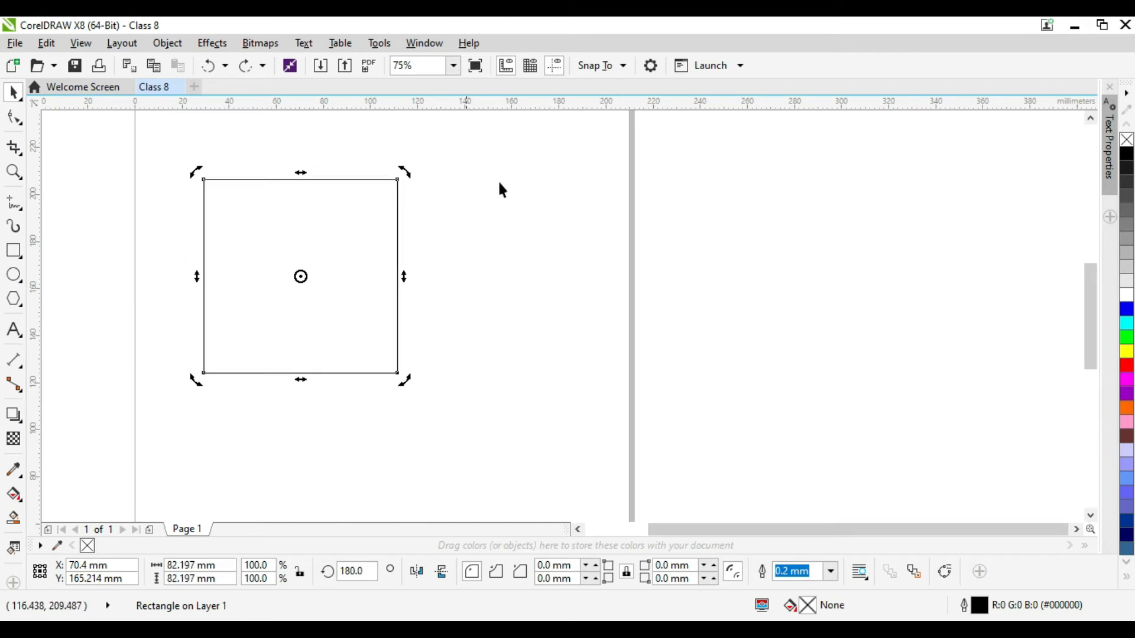
{"action": "left_click", "coordinate": [328, 247]}
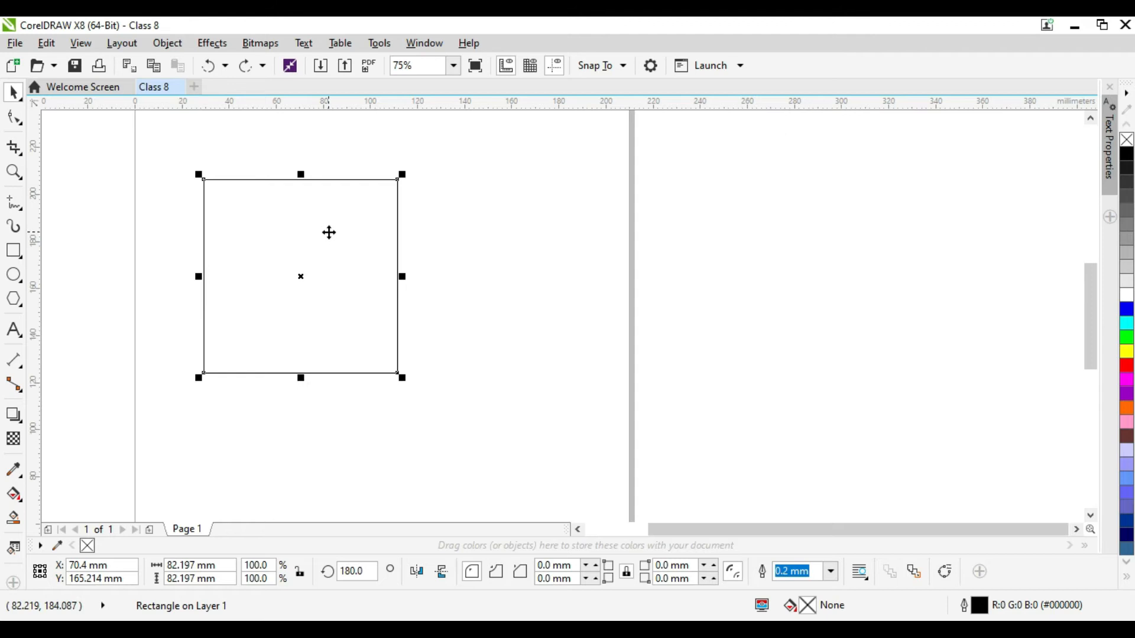
Step: Move the square freehand to about X 98.6 mm, Y 161.7 mm and mirror it horizontally
{"action": "left_click", "coordinate": [328, 233]}
{"action": "left_click_drag", "start_coordinate": [406, 167], "coordinate": [401, 194]}
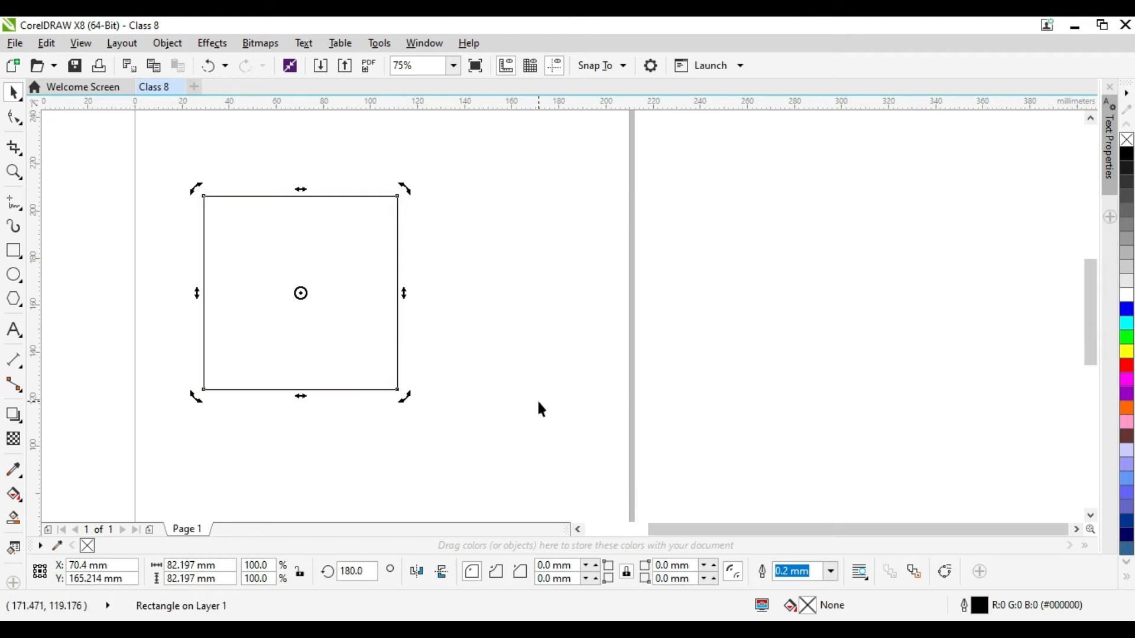
{"action": "left_click_drag", "start_coordinate": [271, 246], "coordinate": [337, 254]}
{"action": "left_click", "coordinate": [417, 572]}
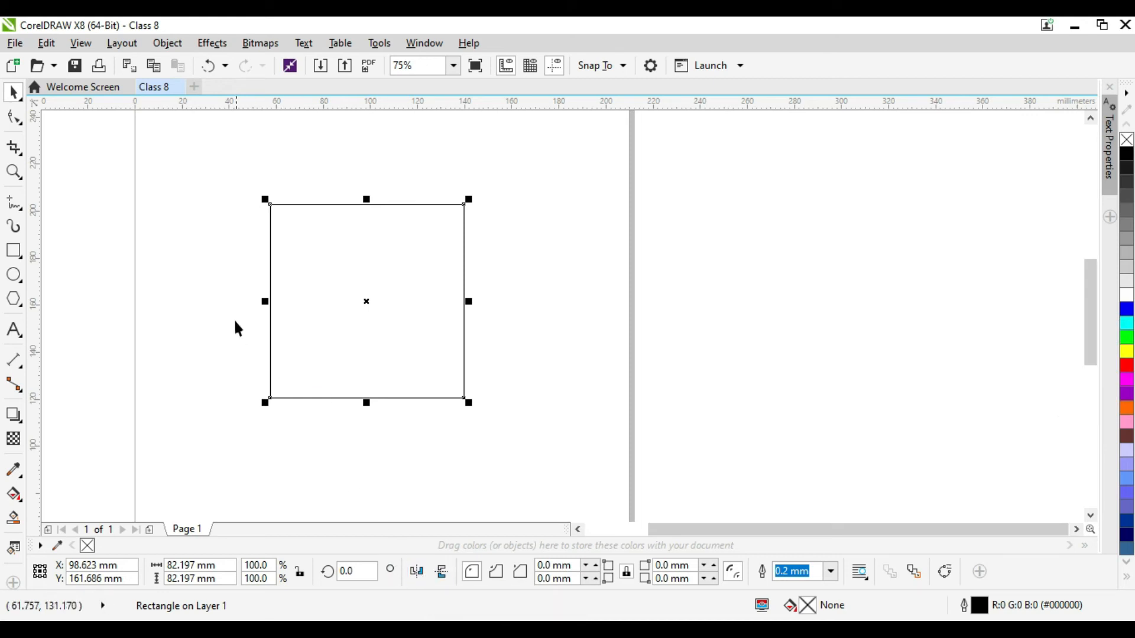
Step: Convert the square to curves and delete its upper-left node to leave a right triangle
{"action": "left_click", "coordinate": [7, 121]}
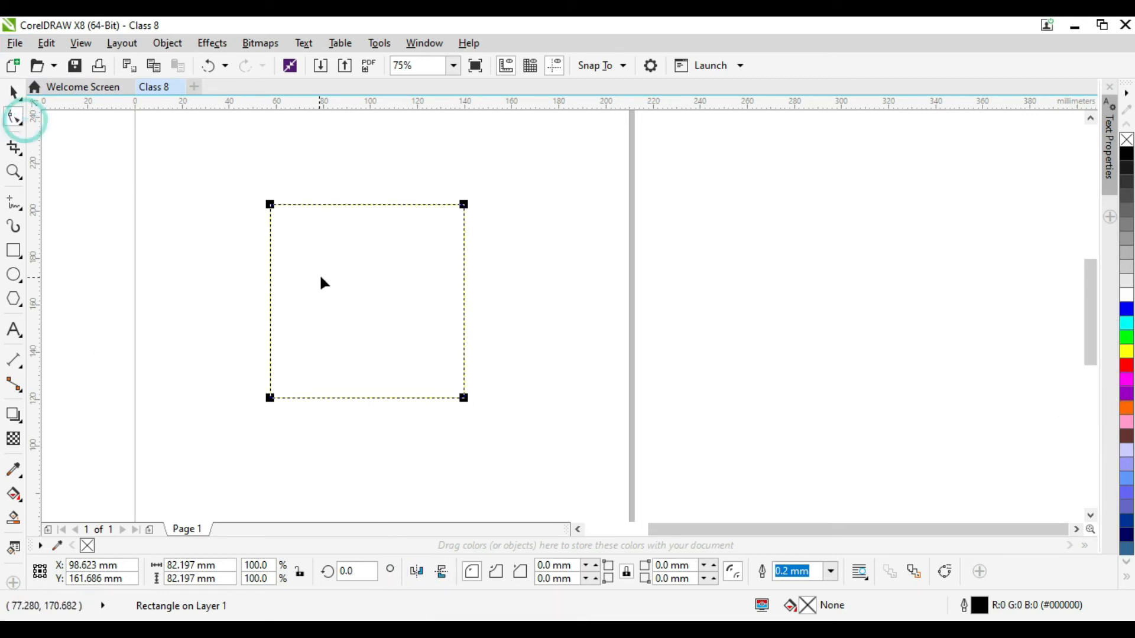
{"action": "key", "text": "ctrl+q"}
{"action": "left_click", "coordinate": [271, 204]}
{"action": "double_click", "coordinate": [271, 204]}
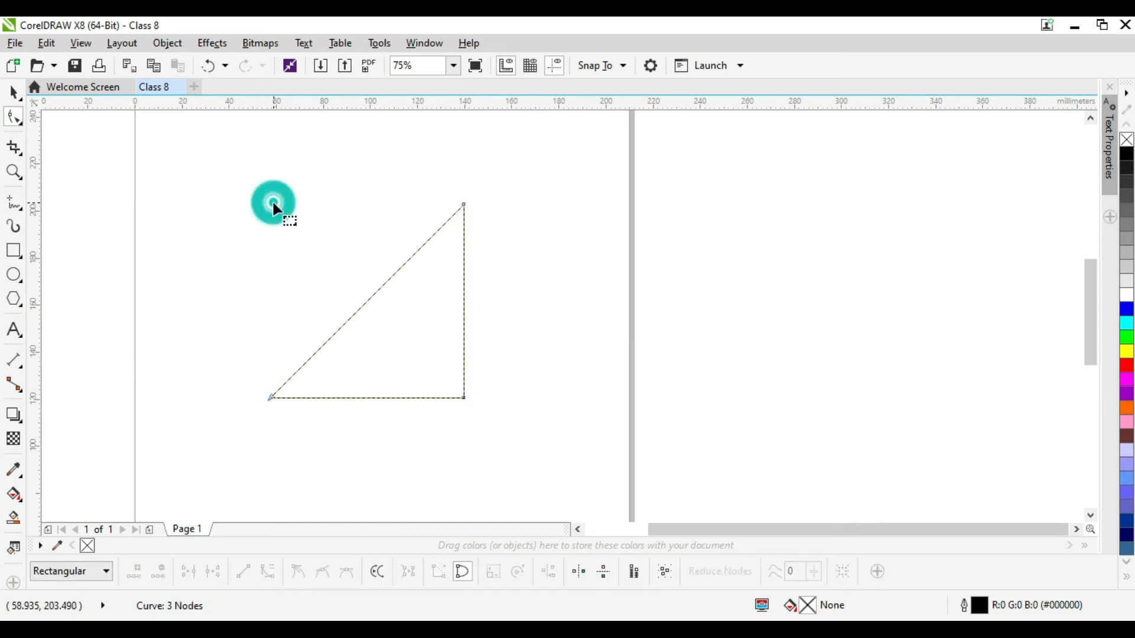
Step: Mirror the triangle horizontally three times, ending with its right angle at the lower left
{"action": "left_click", "coordinate": [13, 93]}
{"action": "left_click", "coordinate": [417, 571]}
{"action": "left_click", "coordinate": [417, 571]}
{"action": "left_click", "coordinate": [417, 572]}
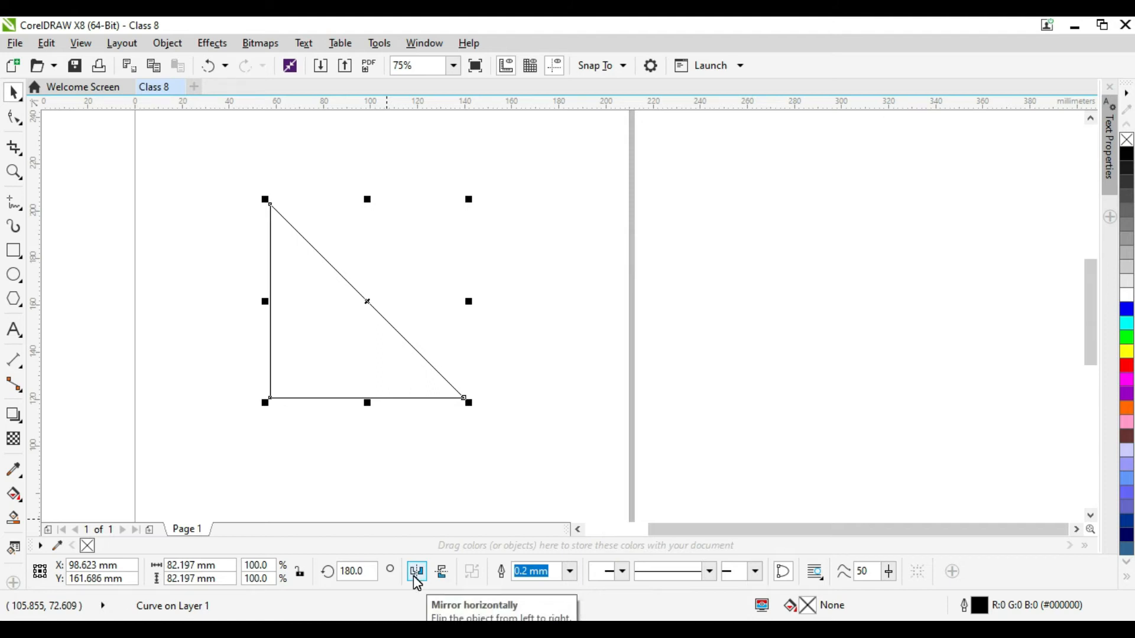
Step: Mirror the triangle vertically five times, ending with its right angle at the upper left
{"action": "left_click", "coordinate": [440, 571]}
{"action": "left_click", "coordinate": [441, 571]}
{"action": "left_click", "coordinate": [440, 571]}
{"action": "left_click", "coordinate": [440, 572]}
{"action": "left_click", "coordinate": [441, 572]}
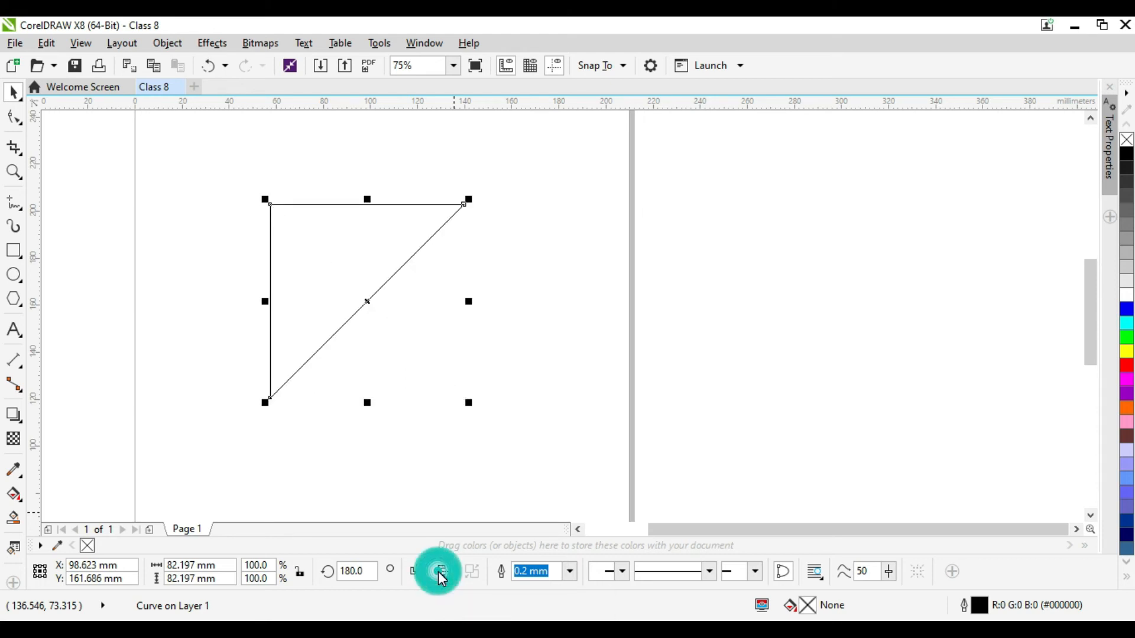
Step: Alternate horizontal, vertical and horizontal mirroring on the triangle to bring its right angle back to the lower left
{"action": "left_click", "coordinate": [417, 571]}
{"action": "left_click", "coordinate": [441, 571]}
{"action": "left_click", "coordinate": [418, 571]}
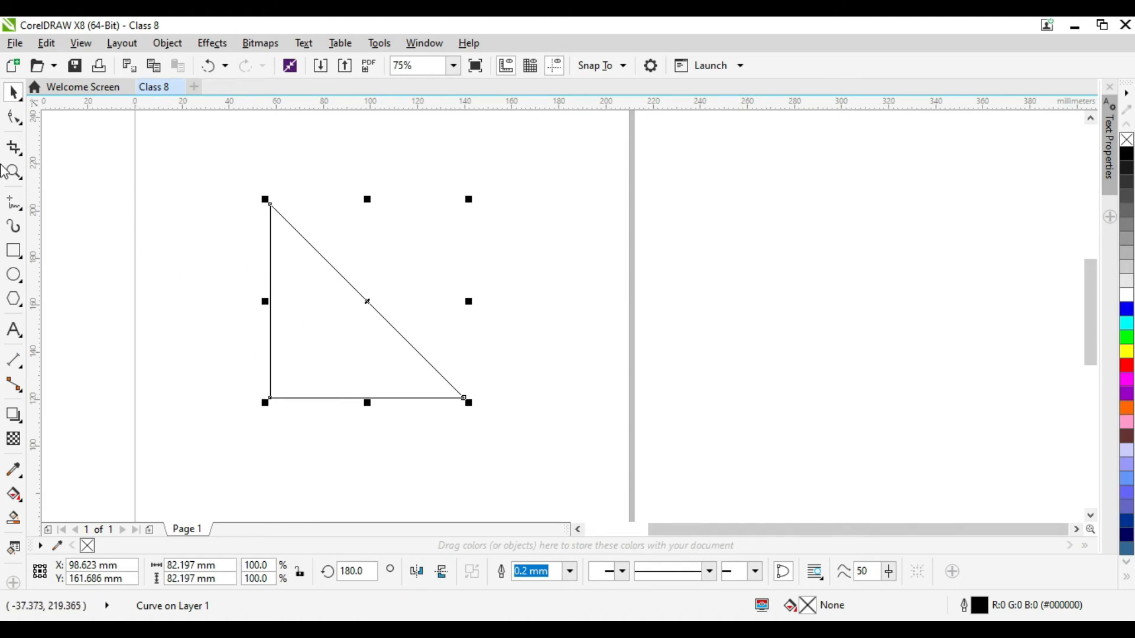
Step: Delete the triangle and draw a square of about 74 mm in its place with the Rectangle tool
{"action": "left_click", "coordinate": [14, 250]}
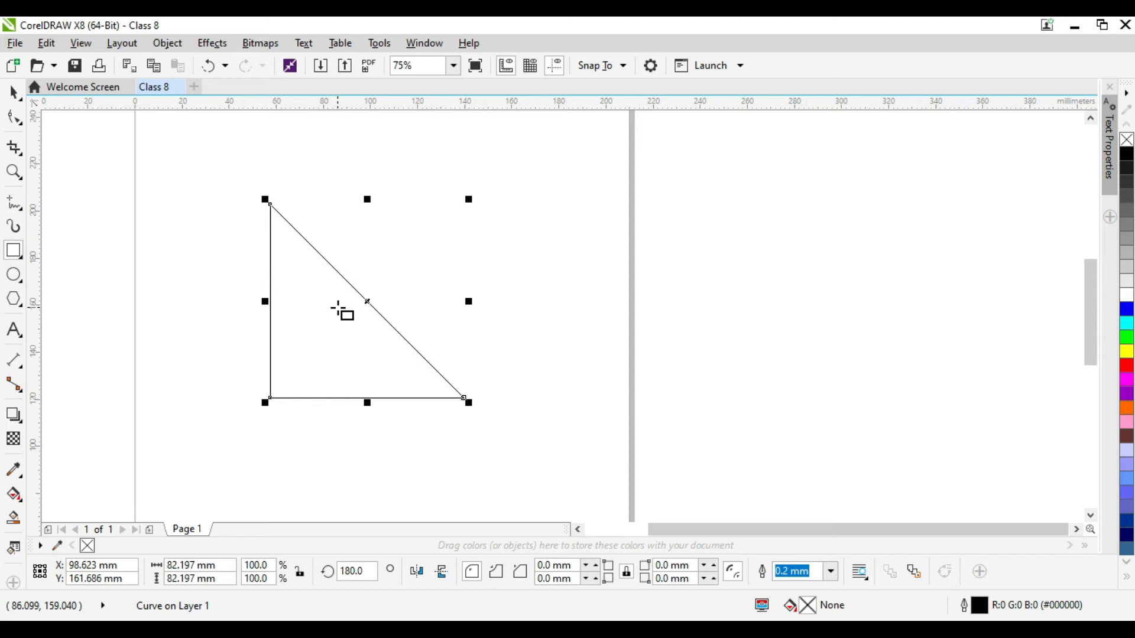
{"action": "key", "text": "Delete"}
{"action": "left_click_drag", "start_coordinate": [274, 214], "coordinate": [441, 391]}
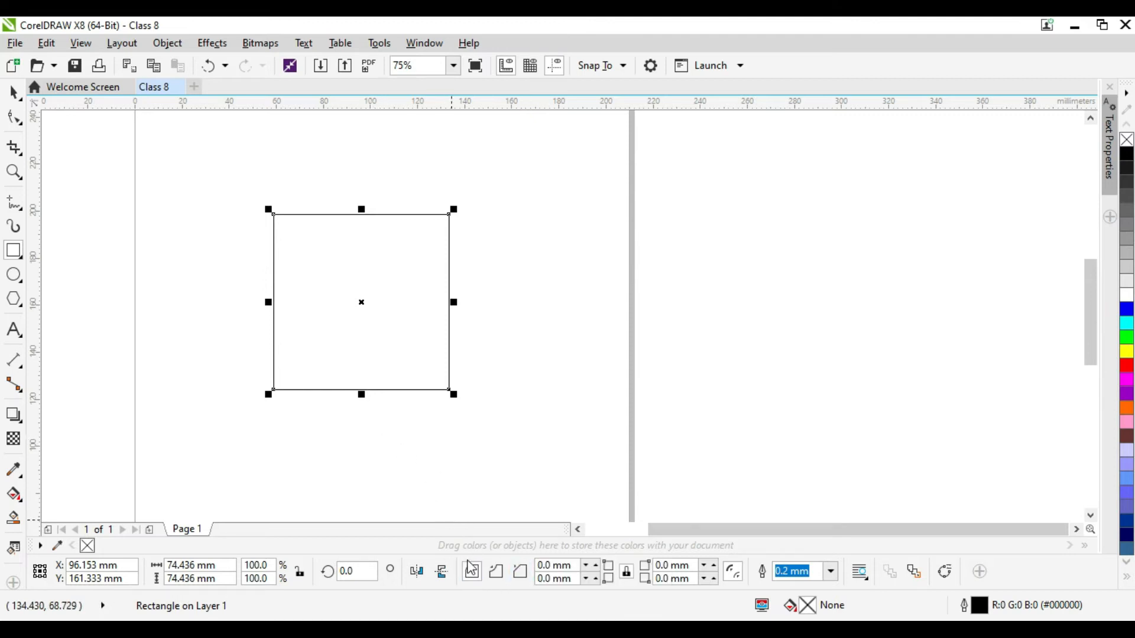
Step: Round all four corners of the square freehand to a radius of about 2.5 mm with the Shape tool
{"action": "left_click", "coordinate": [14, 117]}
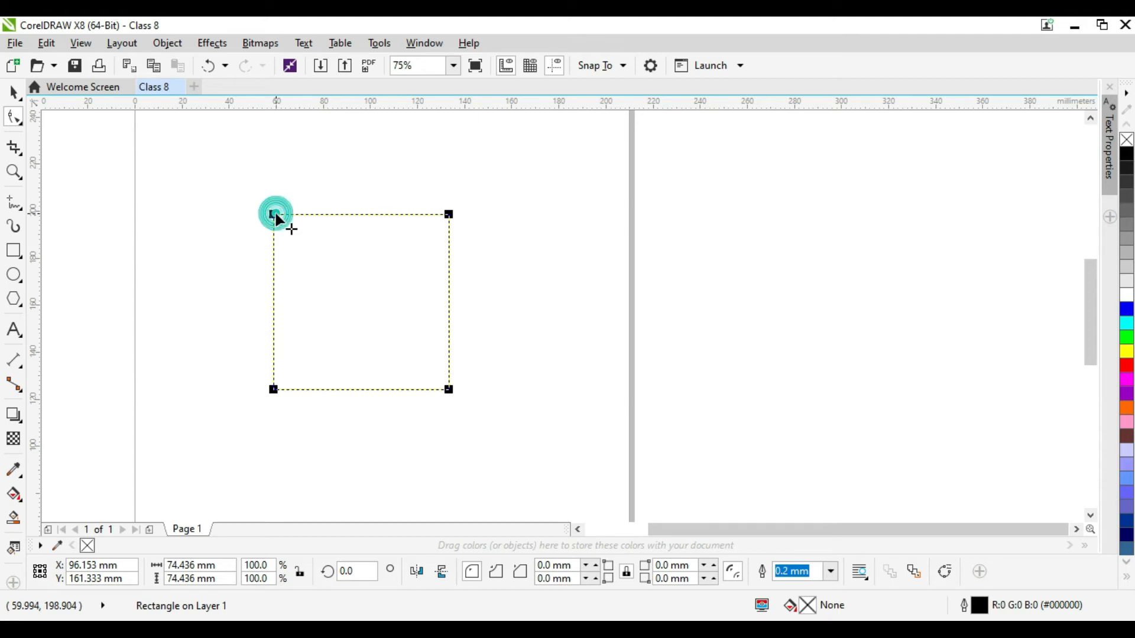
{"action": "left_click_drag", "start_coordinate": [276, 215], "coordinate": [272, 213]}
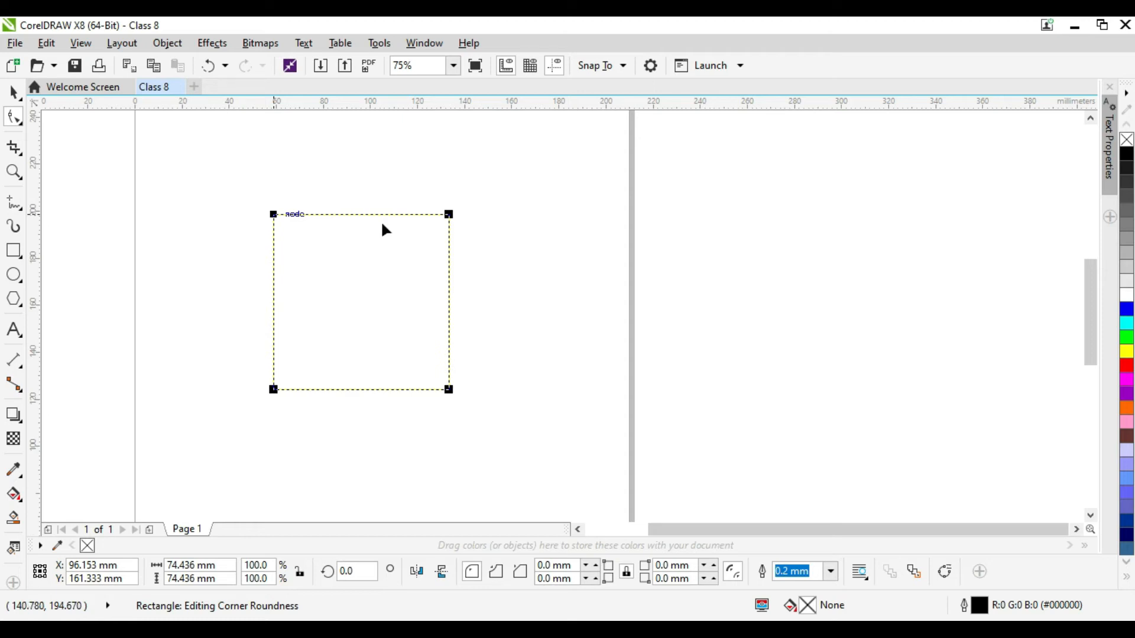
{"action": "left_click_drag", "start_coordinate": [272, 211], "coordinate": [273, 220]}
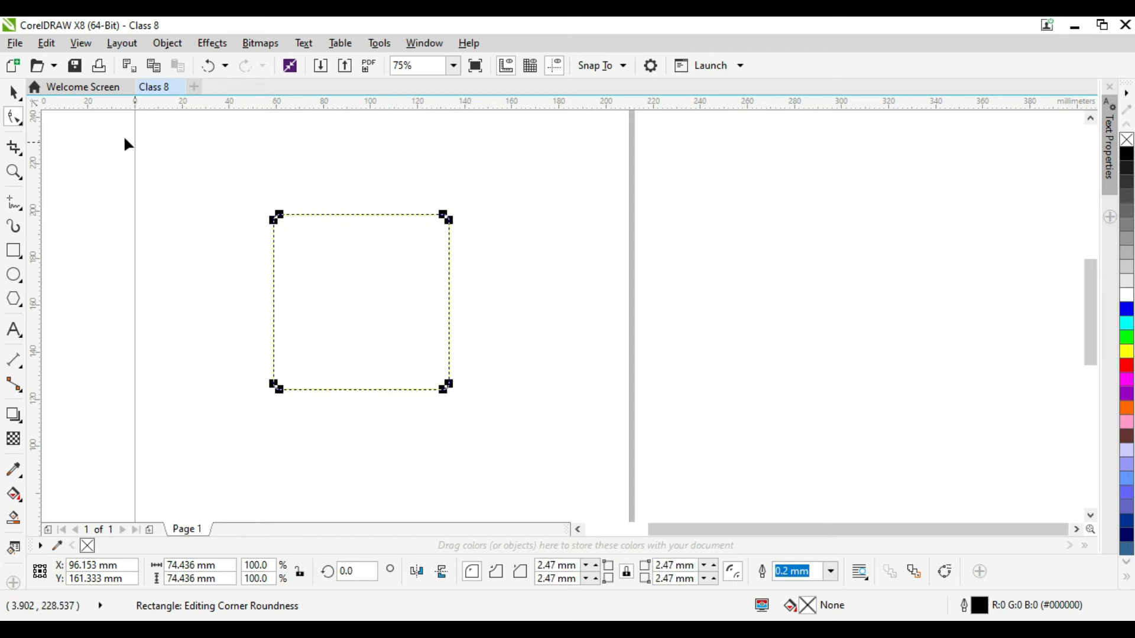
{"action": "left_click", "coordinate": [14, 93]}
{"action": "left_click", "coordinate": [340, 355]}
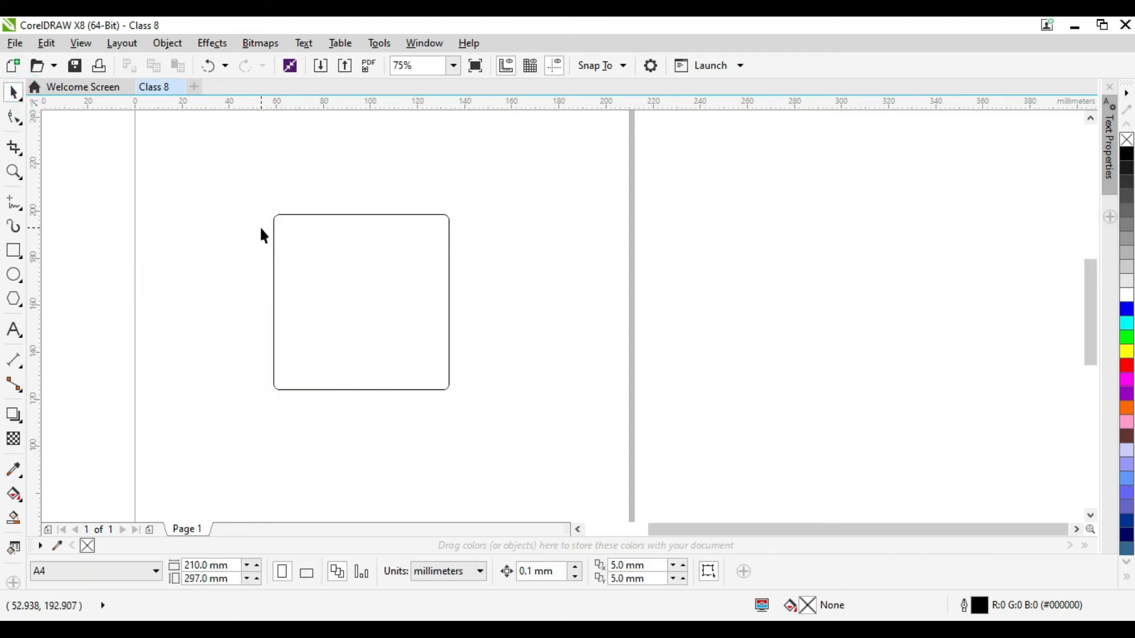
Step: Increase the rounding of all four corners to about 10.9 mm with the Shape tool
{"action": "scroll", "coordinate": [273, 220], "scroll_direction": "up", "scroll_amount": 5}
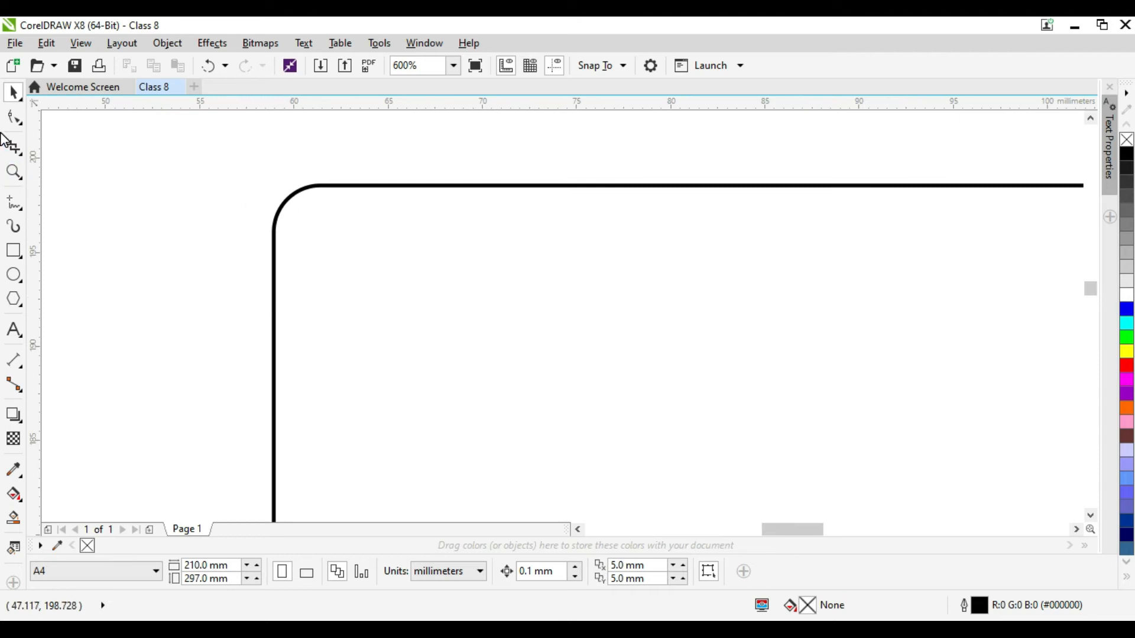
{"action": "left_click", "coordinate": [14, 118]}
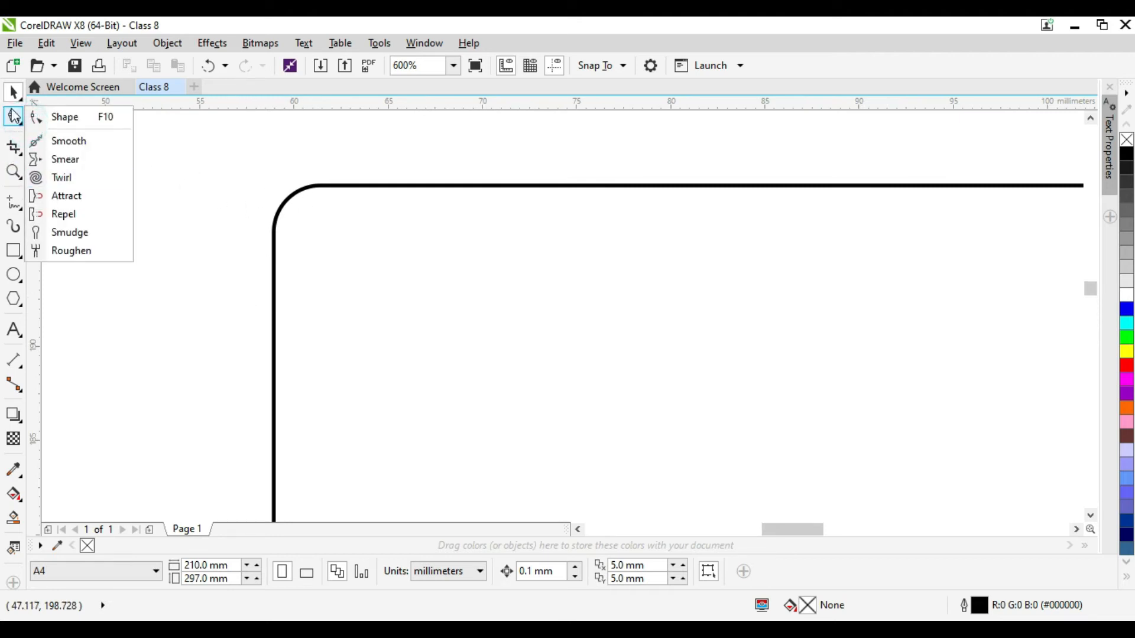
{"action": "left_click", "coordinate": [65, 117]}
{"action": "left_click", "coordinate": [279, 230]}
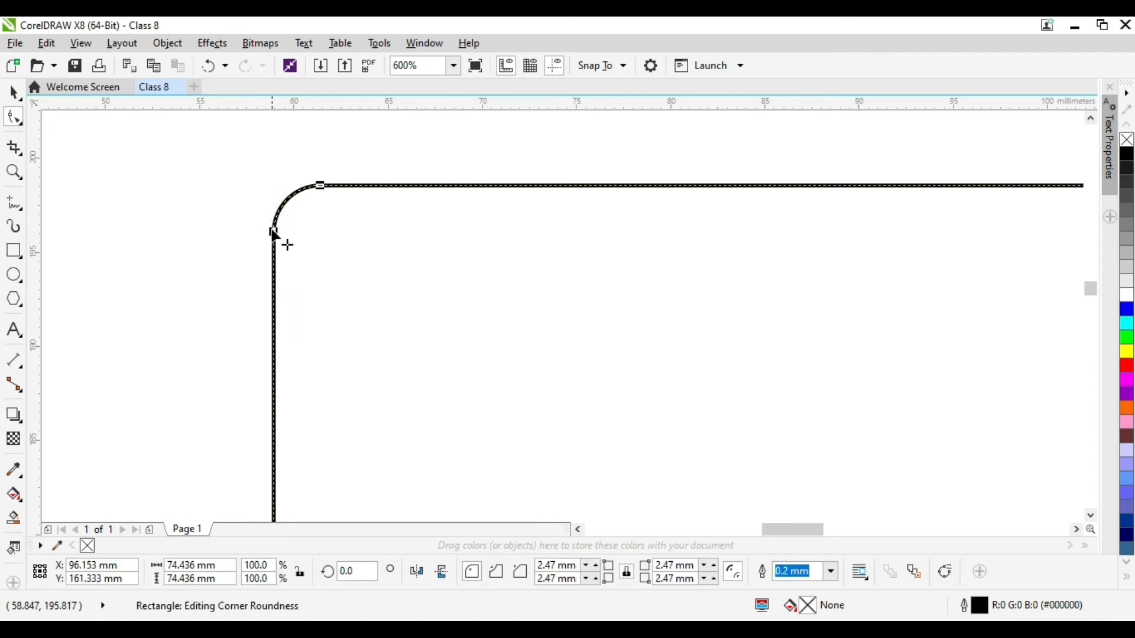
{"action": "left_click_drag", "start_coordinate": [273, 232], "coordinate": [260, 401]}
{"action": "scroll", "coordinate": [263, 414], "scroll_direction": "down", "scroll_amount": 3}
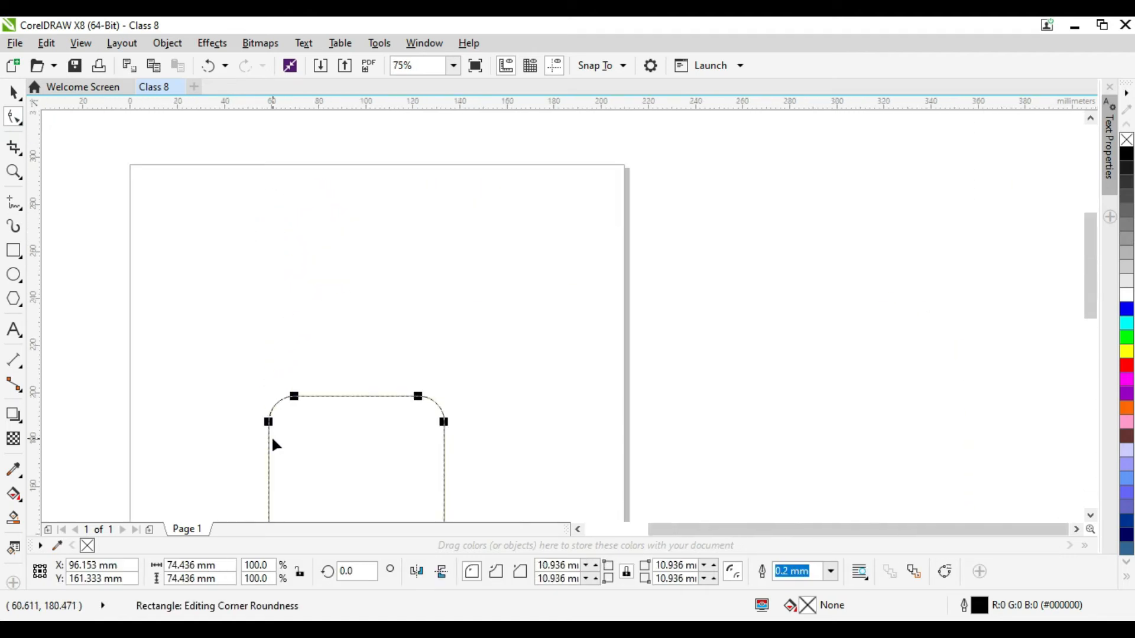
Step: Round the corners fully into a circle with a radius of about 37.2 mm and reduce them to about 7 mm
{"action": "left_click_drag", "start_coordinate": [1097, 257], "coordinate": [1100, 309]}
{"action": "left_click_drag", "start_coordinate": [294, 227], "coordinate": [450, 202]}
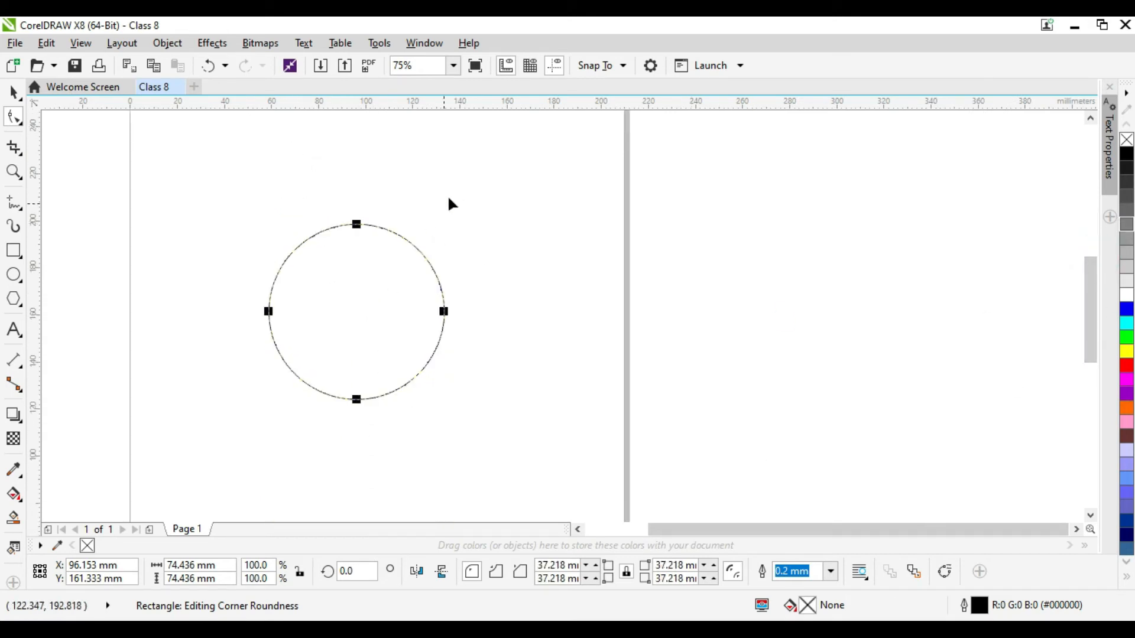
{"action": "left_click", "coordinate": [357, 225]}
{"action": "left_click_drag", "start_coordinate": [357, 224], "coordinate": [224, 184]}
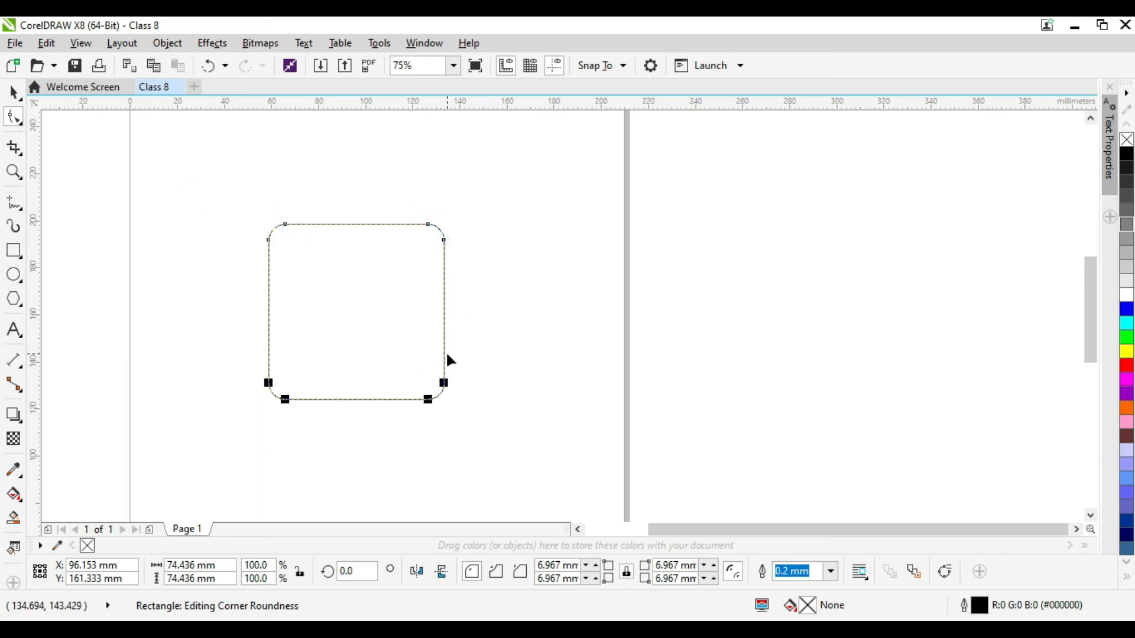
Step: Select only the upper-left corner's node and round that corner to about 37.2 mm
{"action": "left_click", "coordinate": [444, 384]}
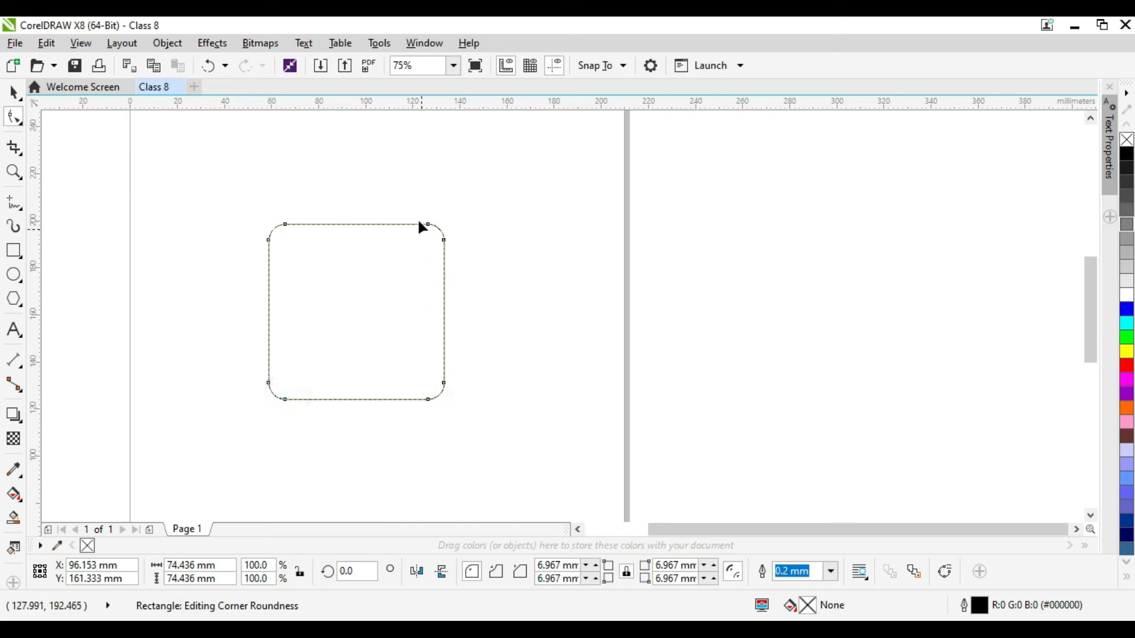
{"action": "left_click", "coordinate": [286, 224]}
{"action": "left_click_drag", "start_coordinate": [263, 251], "coordinate": [247, 298]}
{"action": "left_click_drag", "start_coordinate": [241, 342], "coordinate": [270, 239]}
{"action": "left_click_drag", "start_coordinate": [274, 214], "coordinate": [270, 238]}
{"action": "left_click_drag", "start_coordinate": [265, 282], "coordinate": [264, 345]}
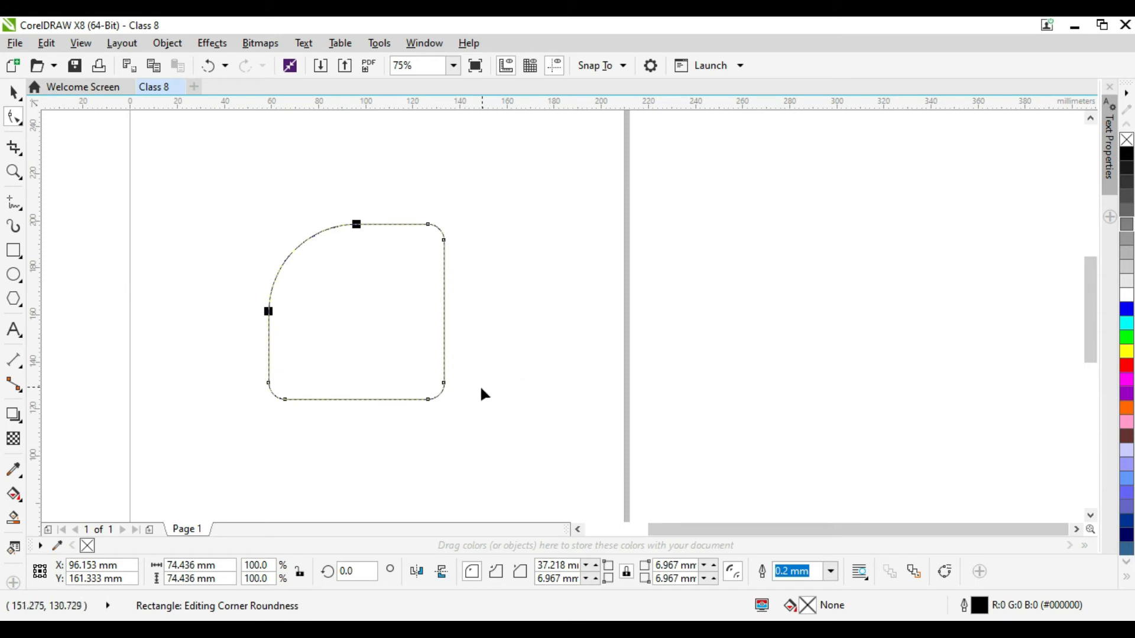
Step: Round the lower-right corner to about 37.2 mm and adjust the rounding of the upper-left corner
{"action": "left_click_drag", "start_coordinate": [444, 380], "coordinate": [392, 286]}
{"action": "left_click", "coordinate": [444, 368]}
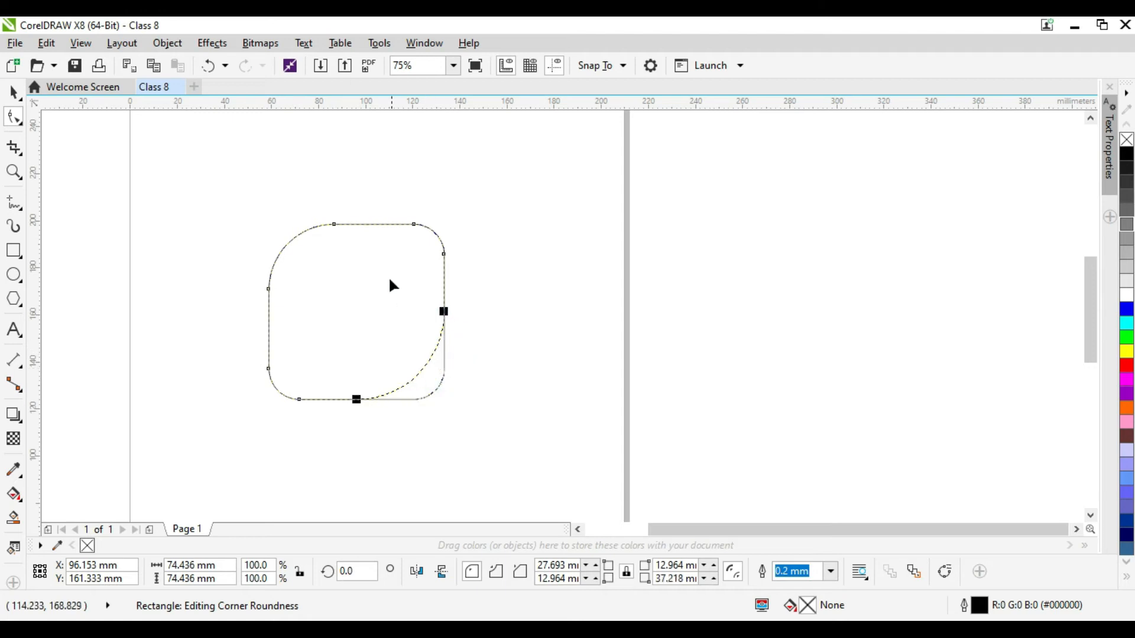
{"action": "left_click", "coordinate": [334, 224]}
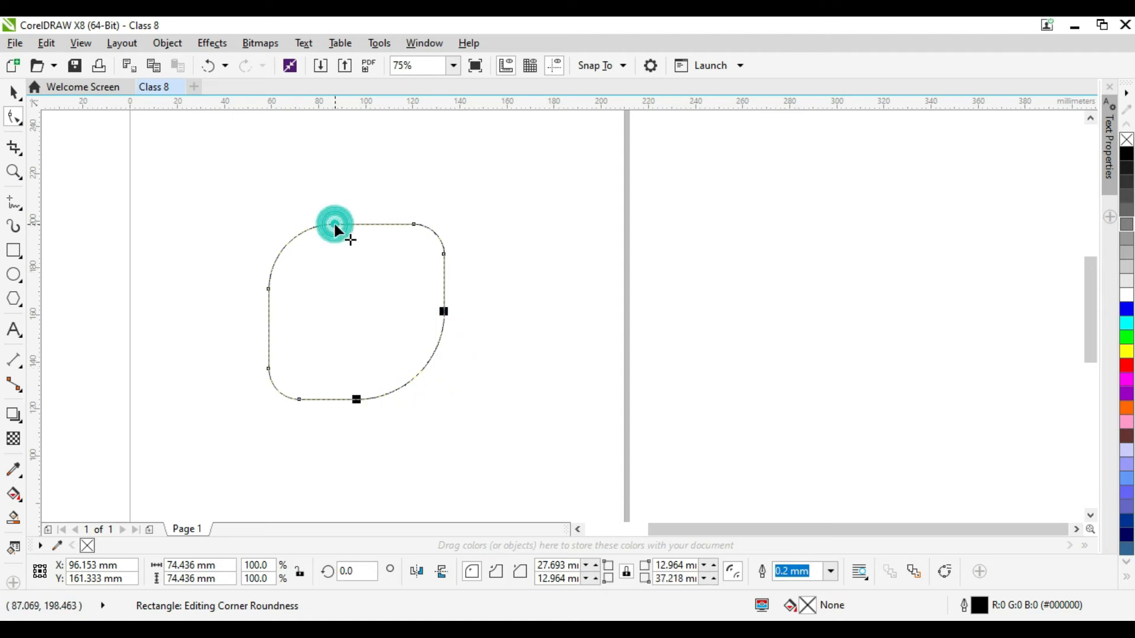
{"action": "left_click_drag", "start_coordinate": [335, 224], "coordinate": [422, 302]}
Step: Square off the upper-right and lower-left corners to 0 mm and round the upper-left corner to about 37.2 mm
{"action": "left_click", "coordinate": [416, 224]}
{"action": "left_click_drag", "start_coordinate": [416, 224], "coordinate": [450, 232]}
{"action": "left_click_drag", "start_coordinate": [269, 369], "coordinate": [358, 459]}
{"action": "left_click", "coordinate": [324, 224]}
{"action": "left_click_drag", "start_coordinate": [325, 224], "coordinate": [378, 292]}
{"action": "left_click", "coordinate": [354, 224]}
{"action": "left_click", "coordinate": [493, 275]}
Step: Fill the leaf shape with blue and bring up its rotation handles
{"action": "key", "text": "space"}
{"action": "left_click", "coordinate": [1126, 309]}
{"action": "left_click", "coordinate": [369, 302]}
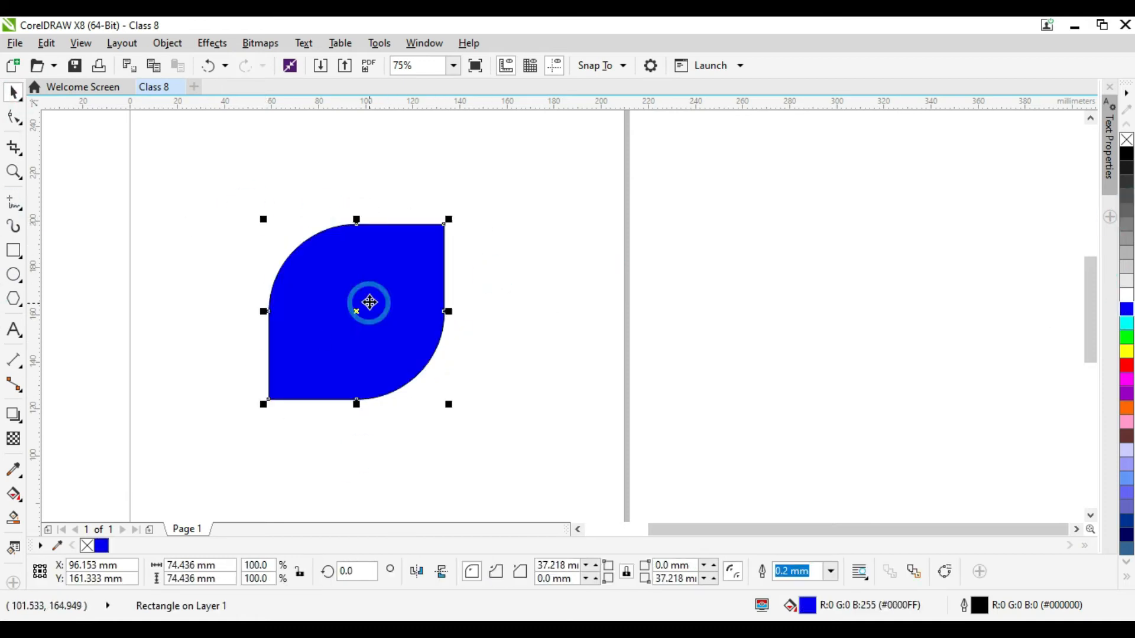
{"action": "right_click", "coordinate": [444, 403]}
{"action": "left_click_drag", "start_coordinate": [451, 219], "coordinate": [444, 403]}
{"action": "left_click", "coordinate": [428, 230]}
{"action": "key", "text": "Delete"}
Step: Move the leaf's rotation centre to its lower-right corner and make quarter-turn rotated copies around it to form a four-petal flower
{"action": "double_click", "coordinate": [355, 311]}
{"action": "left_click_drag", "start_coordinate": [354, 312], "coordinate": [444, 400]}
{"action": "left_click_drag", "start_coordinate": [451, 215], "coordinate": [754, 384]}
{"action": "right_click", "coordinate": [753, 384]}
{"action": "left_click_drag", "start_coordinate": [1086, 281], "coordinate": [1085, 297]}
{"action": "key", "text": "ctrl+d"}
{"action": "left_click", "coordinate": [582, 391]}
{"action": "key", "text": "ctrl+r"}
{"action": "key", "text": "ctrl+r"}
Step: Select all four petals and remove their outlines
{"action": "left_click_drag", "start_coordinate": [236, 136], "coordinate": [661, 537]}
{"action": "right_click", "coordinate": [531, 244]}
{"action": "right_click", "coordinate": [1126, 139]}
Step: Draw a circle of about 10.9 mm where the petals meet and fill it yellow
{"action": "key", "text": "F7"}
{"action": "left_click_drag", "start_coordinate": [430, 286], "coordinate": [457, 311]}
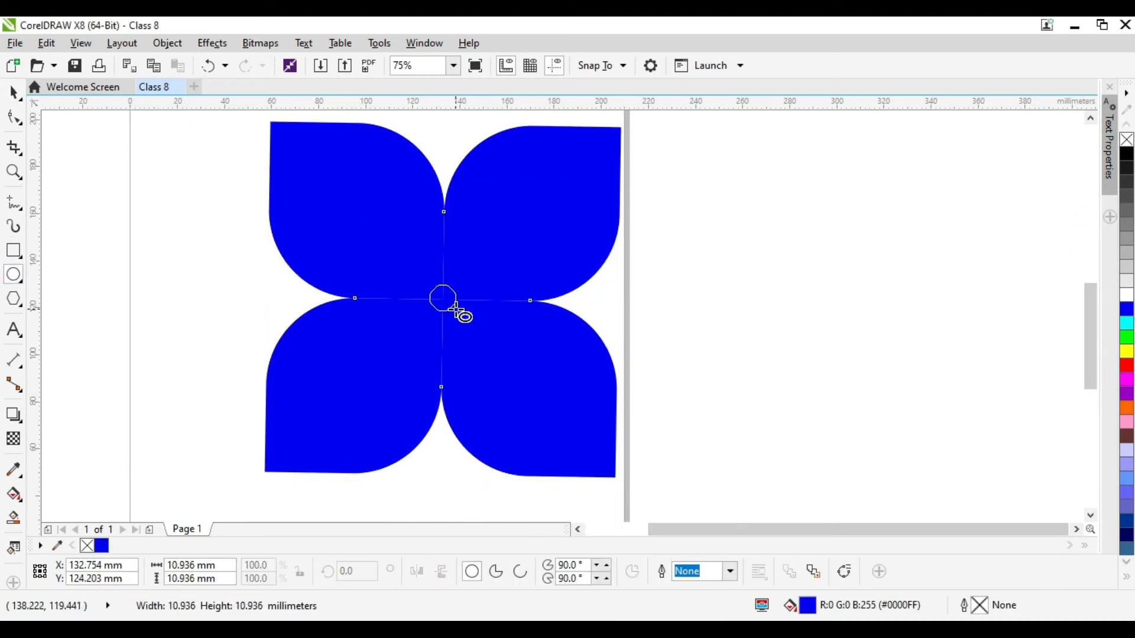
{"action": "left_click", "coordinate": [1125, 351]}
{"action": "left_click", "coordinate": [13, 92]}
{"action": "left_click", "coordinate": [240, 271]}
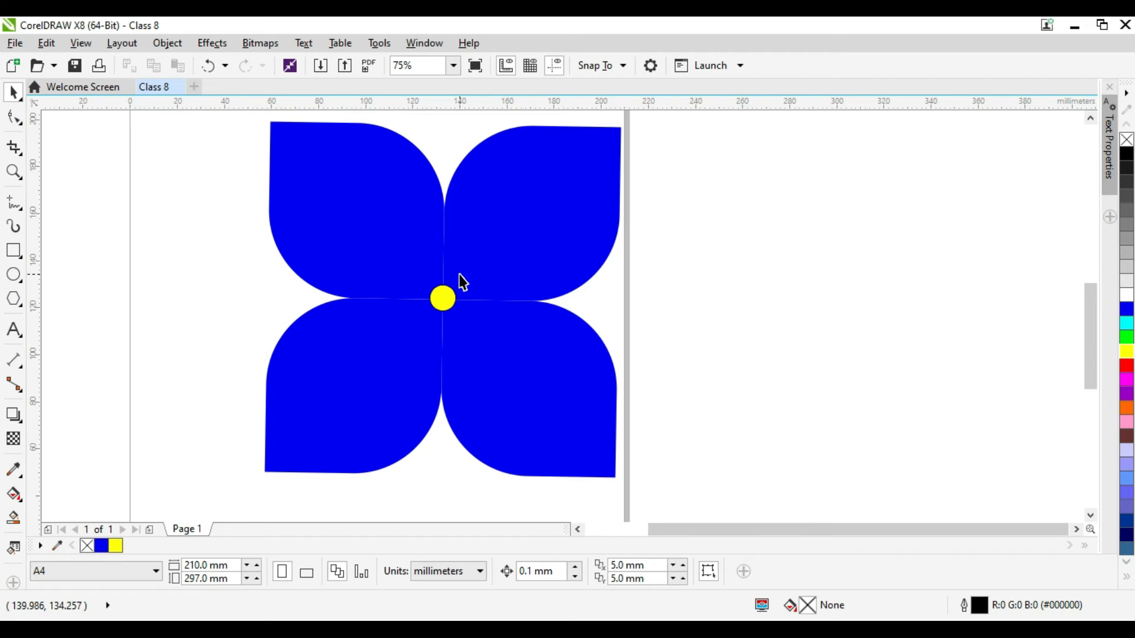
Step: Delete the four blue petals one by one
{"action": "scroll", "coordinate": [458, 275], "scroll_direction": "down", "scroll_amount": 5}
{"action": "scroll", "coordinate": [462, 283], "scroll_direction": "up", "scroll_amount": 5}
{"action": "left_click", "coordinate": [381, 239]}
{"action": "key", "text": "Delete"}
{"action": "left_click", "coordinate": [499, 185]}
{"action": "left_click", "coordinate": [508, 367]}
{"action": "left_click", "coordinate": [514, 207]}
{"action": "key", "text": "Delete"}
{"action": "left_click", "coordinate": [499, 407]}
{"action": "key", "text": "Delete"}
{"action": "left_click", "coordinate": [390, 388]}
{"action": "key", "text": "Delete"}
Step: Delete the yellow circle and draw a rectangle of about 84 by 60 mm on the page
{"action": "left_click", "coordinate": [430, 299]}
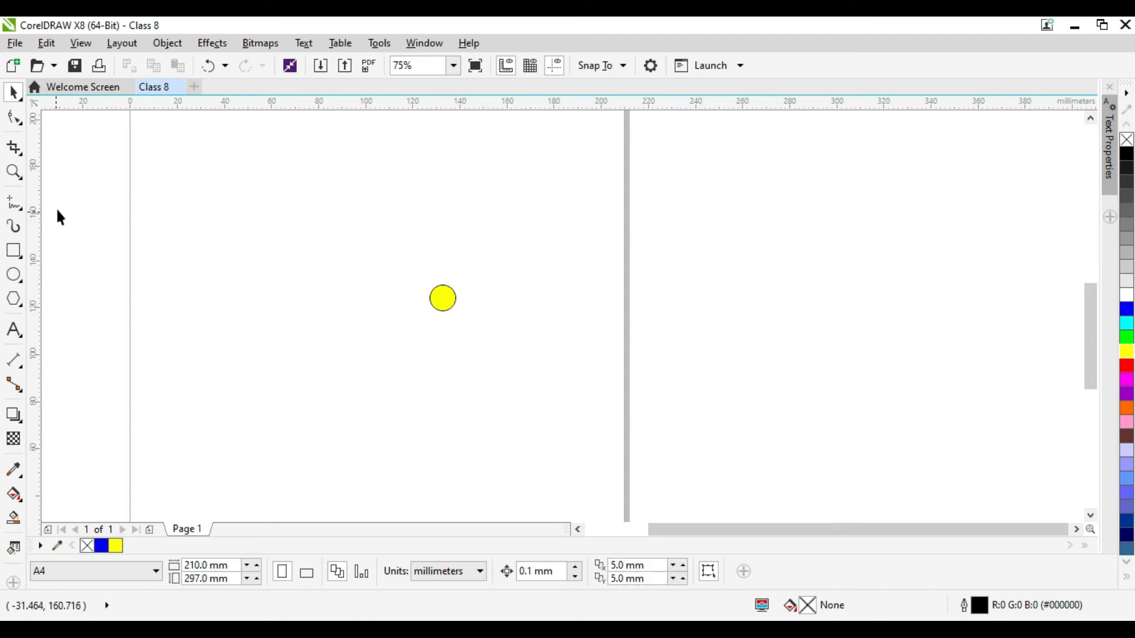
{"action": "left_click", "coordinate": [438, 297]}
{"action": "key", "text": "Delete"}
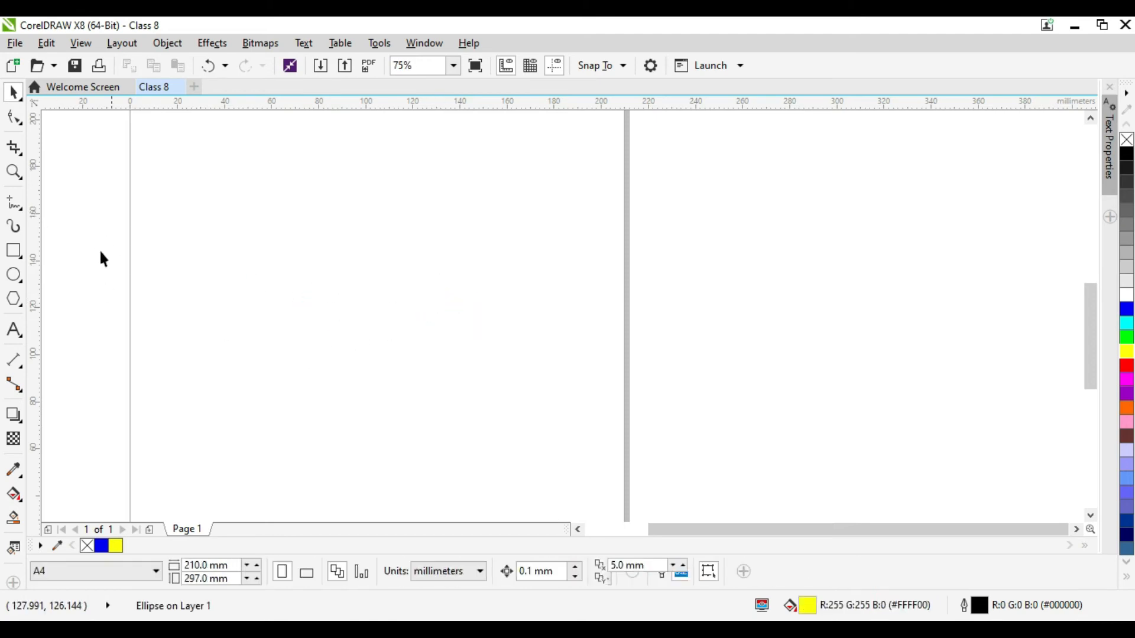
{"action": "left_click", "coordinate": [14, 250]}
{"action": "left_click_drag", "start_coordinate": [219, 206], "coordinate": [416, 349]}
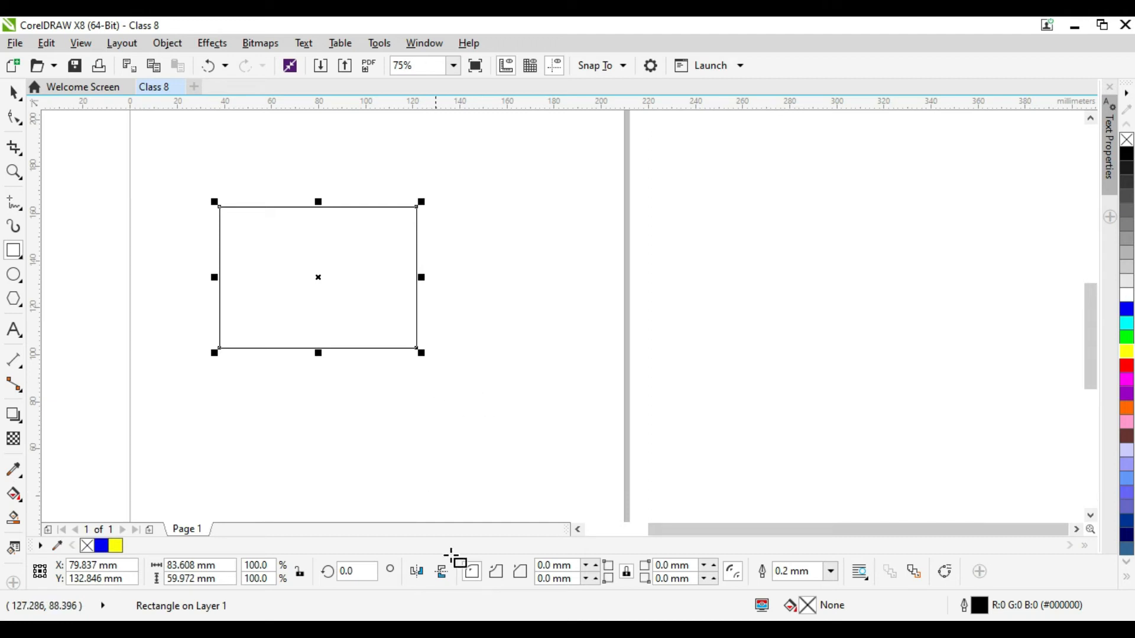
Step: Switch the rectangle to scalloped corners and shape all four freehand to a radius of about 12.3 mm
{"action": "left_click", "coordinate": [496, 571]}
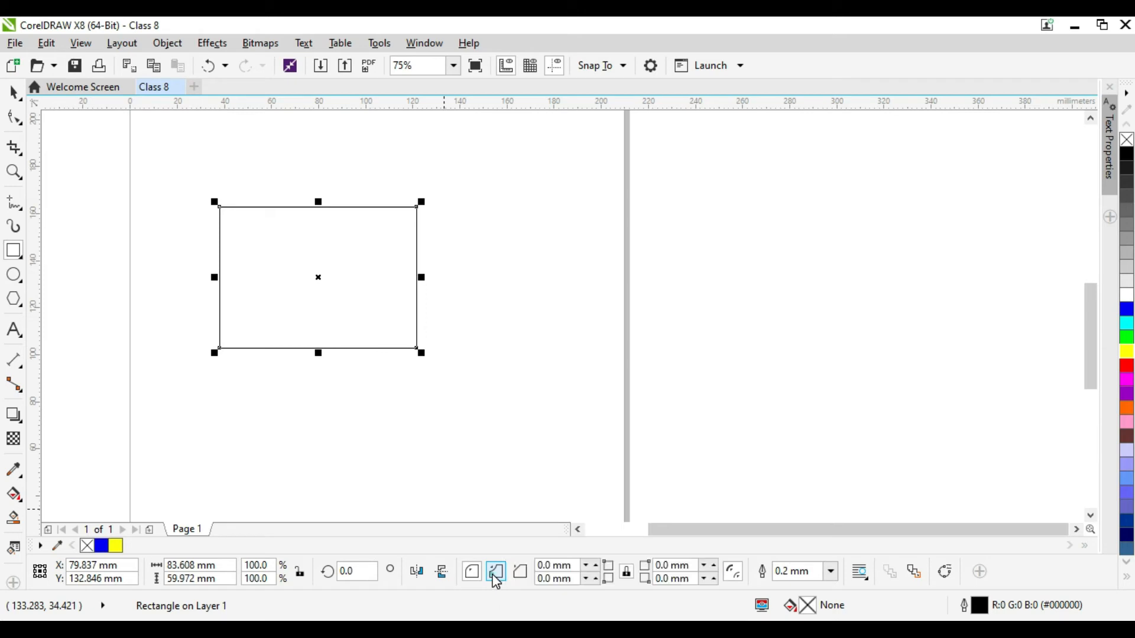
{"action": "left_click", "coordinate": [16, 121]}
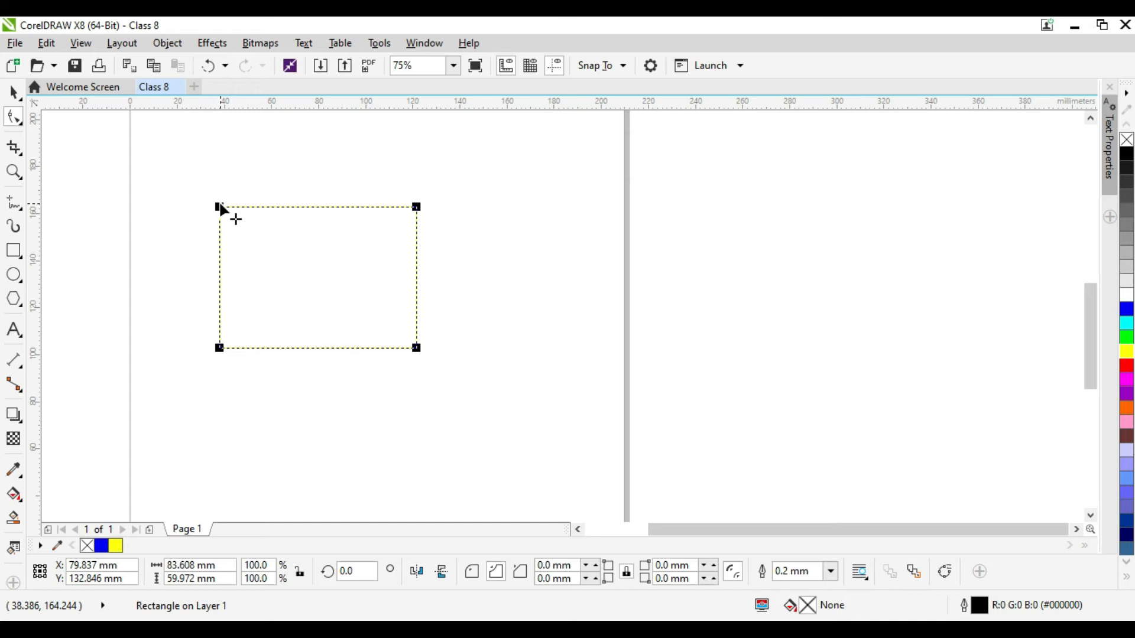
{"action": "left_click_drag", "start_coordinate": [220, 205], "coordinate": [237, 238]}
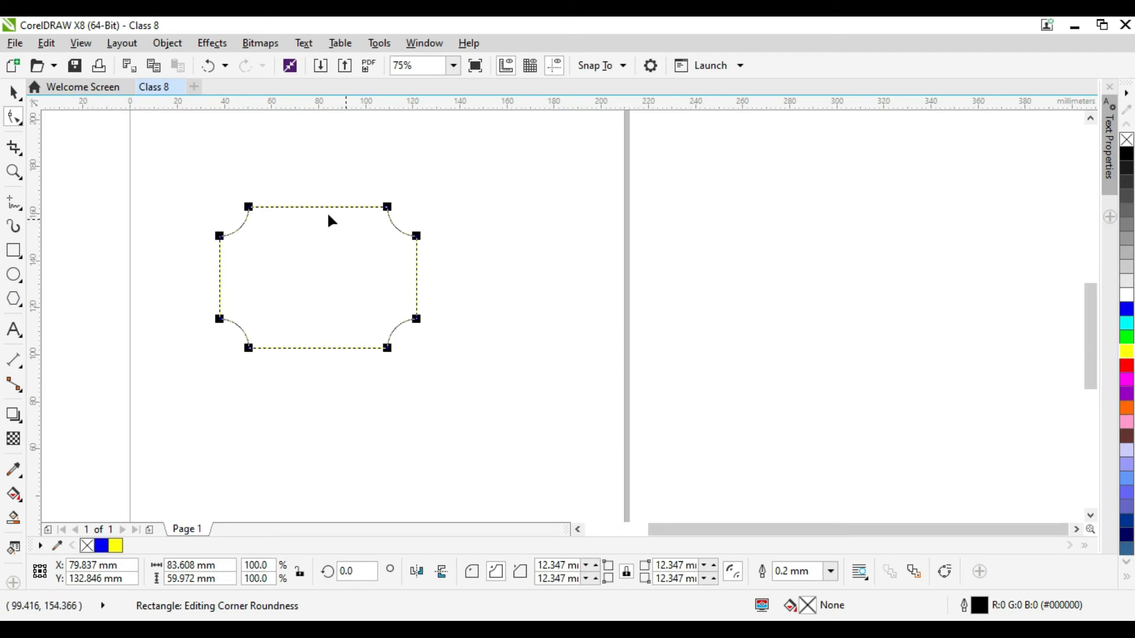
Step: Draw a square of about 94 mm below the scalloped rectangle, convert it to curves and show its nodes for editing
{"action": "left_click", "coordinate": [13, 250]}
{"action": "mouse_move", "coordinate": [201, 384]}
{"action": "left_mouse_down"}
{"action": "mouse_move", "coordinate": [461, 507]}
{"action": "mouse_move", "coordinate": [431, 524]}
{"action": "mouse_move", "coordinate": [422, 492]}
{"action": "left_mouse_up"}
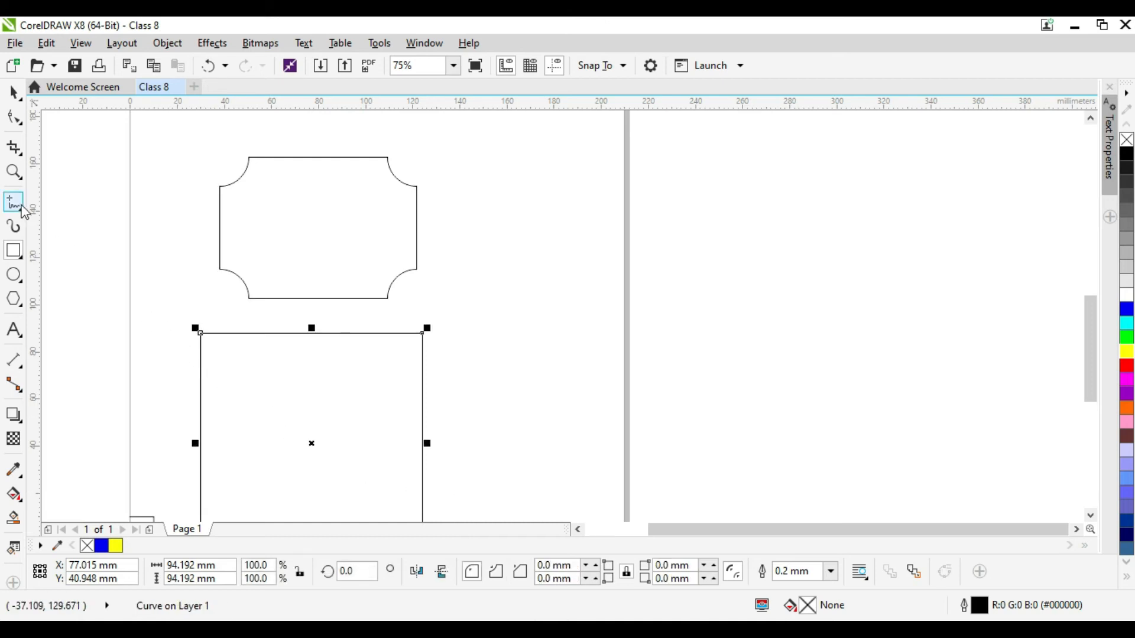
{"action": "left_click", "coordinate": [15, 118]}
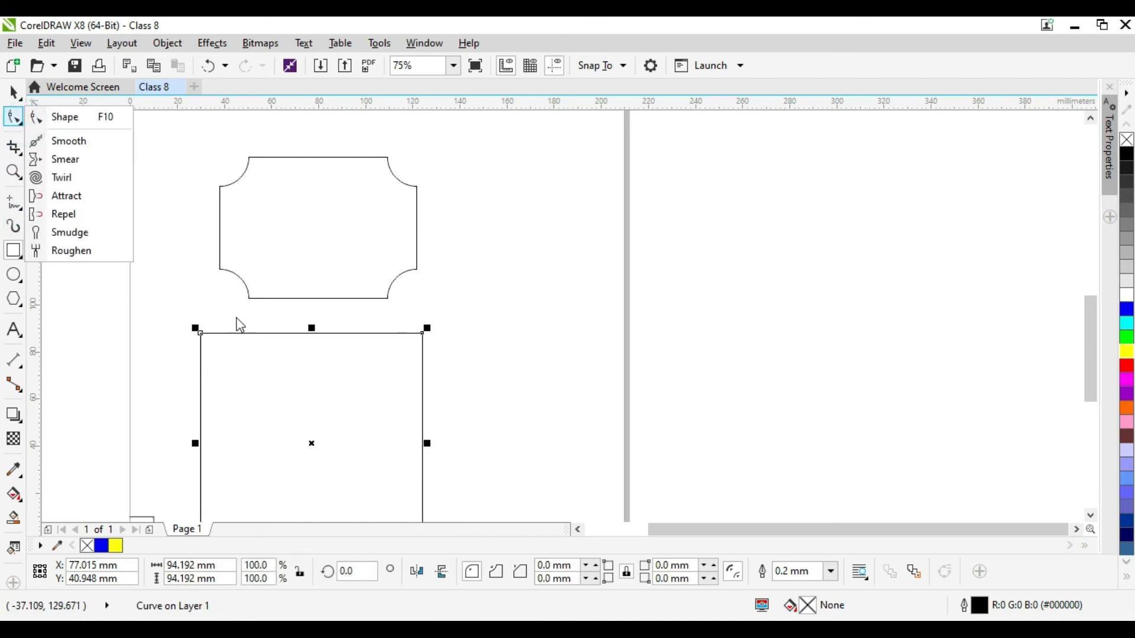
{"action": "left_click", "coordinate": [14, 117]}
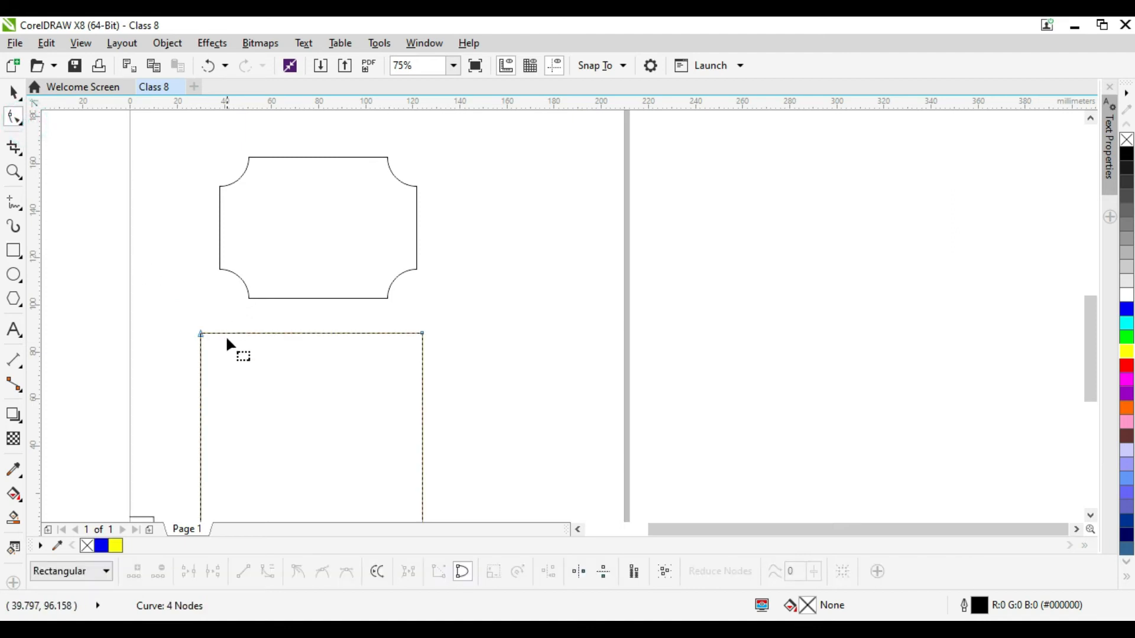
Step: Cut the square's upper-left corner by adding a node on each side and removing the corner node, and curve the cut inward
{"action": "double_click", "coordinate": [228, 333]}
{"action": "left_click", "coordinate": [199, 359]}
{"action": "double_click", "coordinate": [198, 359]}
{"action": "double_click", "coordinate": [202, 332]}
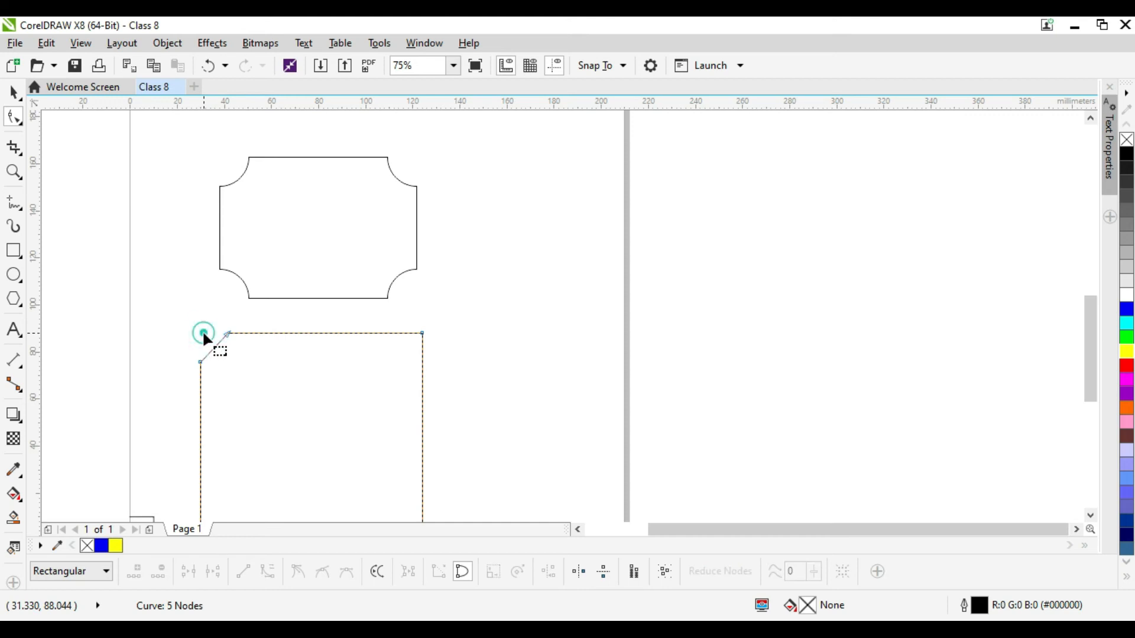
{"action": "left_click", "coordinate": [212, 350]}
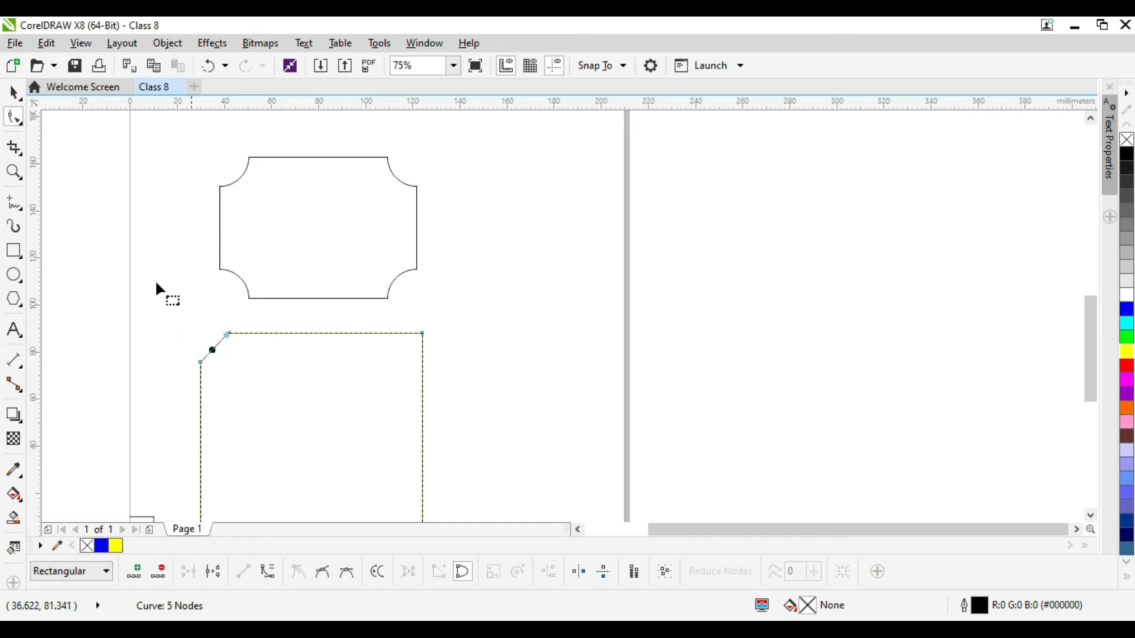
{"action": "left_click", "coordinate": [267, 573]}
{"action": "left_click_drag", "start_coordinate": [210, 350], "coordinate": [218, 354]}
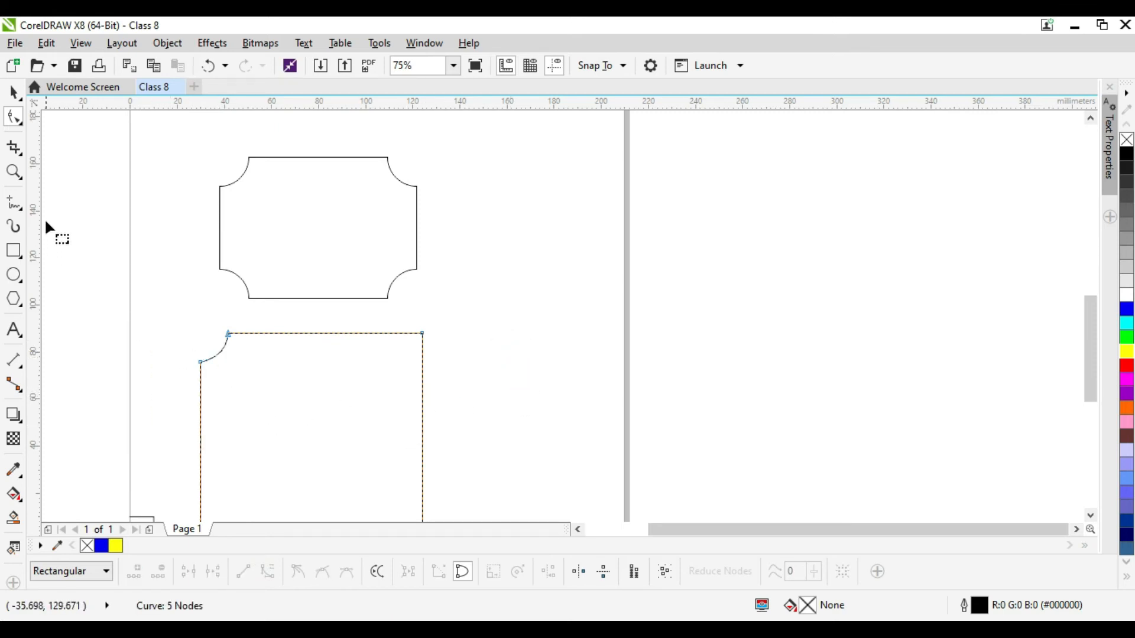
Step: Delete the square whose corner was cut, leaving only the scalloped rectangle
{"action": "left_click", "coordinate": [13, 93]}
{"action": "left_click", "coordinate": [340, 412]}
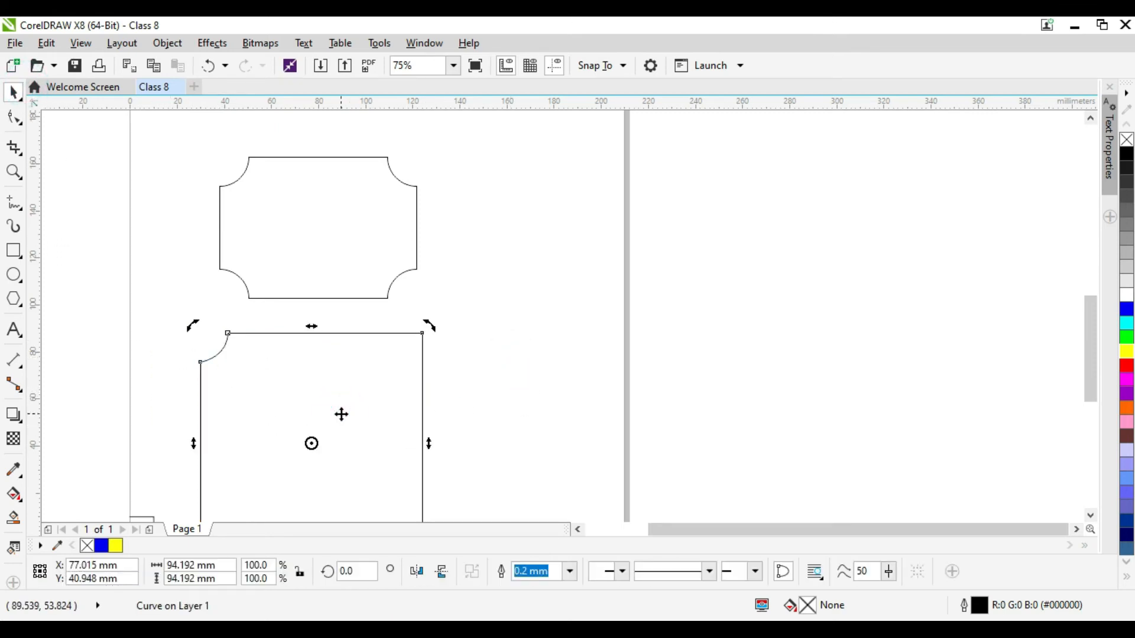
{"action": "key", "text": "Delete"}
Step: Reduce all four scalloped corners of the rectangle freehand to a radius of about 4.2 mm
{"action": "left_click", "coordinate": [310, 245]}
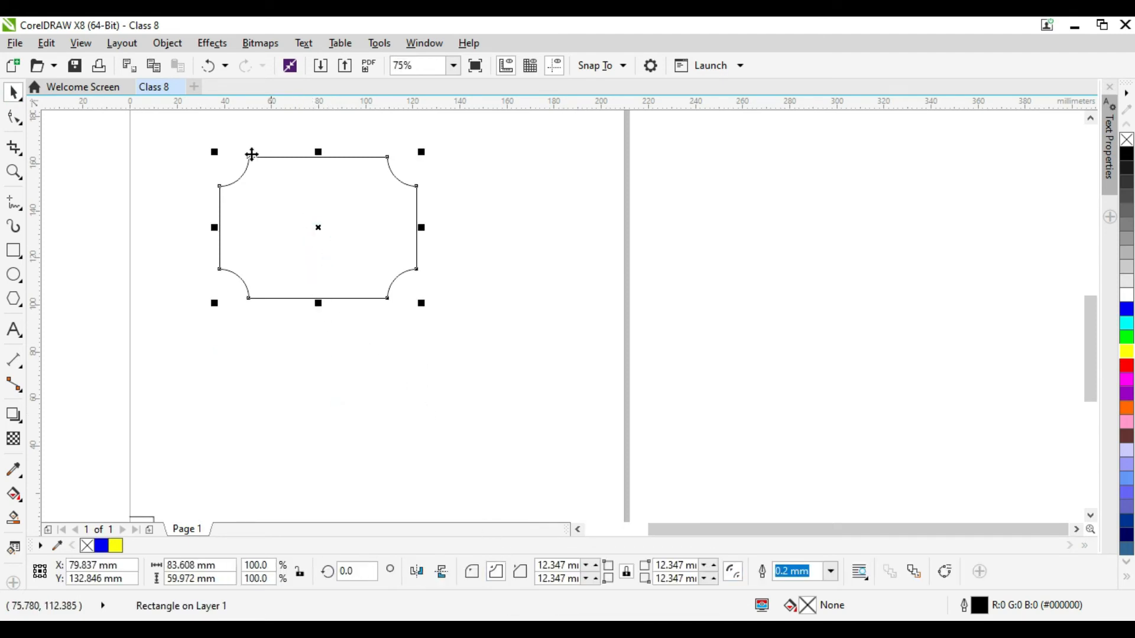
{"action": "left_click", "coordinate": [15, 118]}
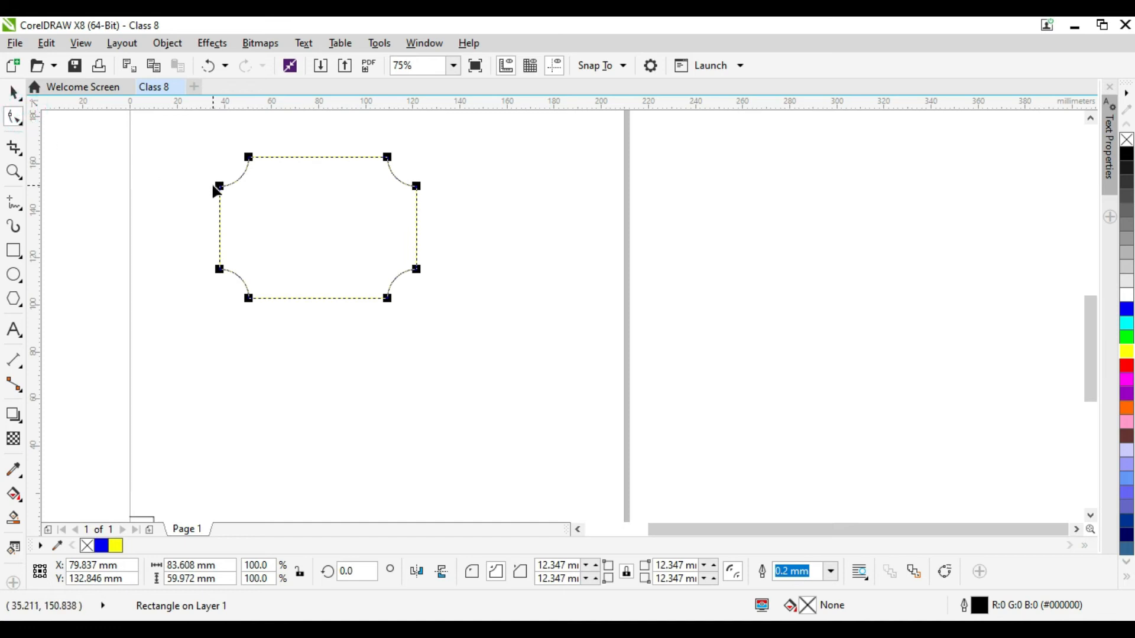
{"action": "left_click_drag", "start_coordinate": [216, 187], "coordinate": [232, 155]}
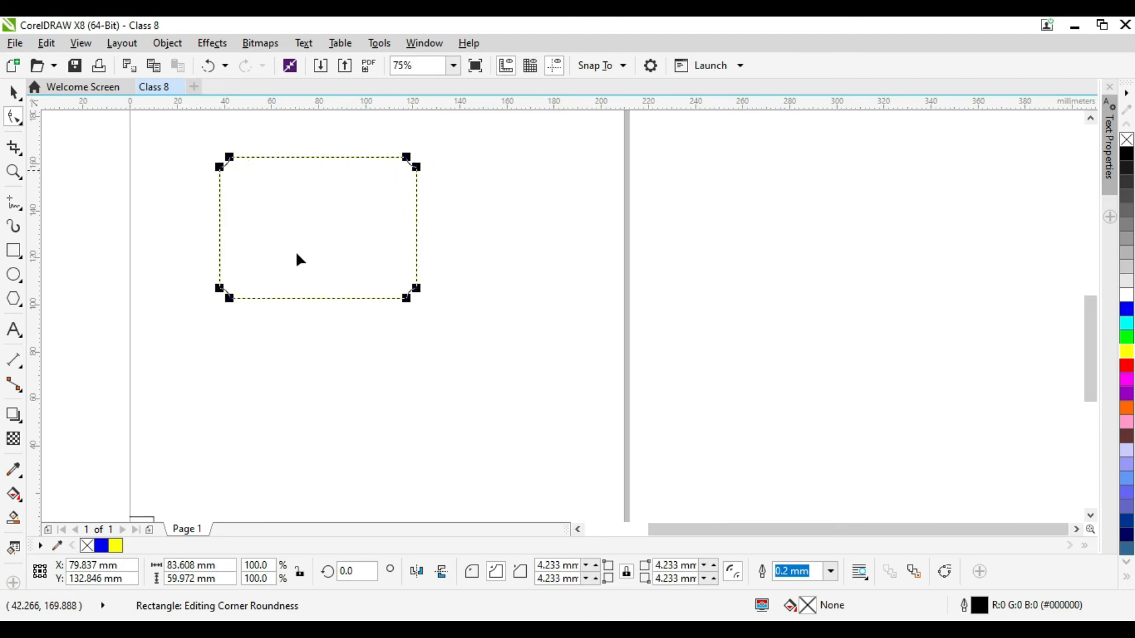
Step: Switch the rectangle to chamfered corners and reshape them freehand, first to about 30 mm and finally to about 13.8 mm
{"action": "left_click", "coordinate": [520, 572]}
{"action": "left_click_drag", "start_coordinate": [220, 167], "coordinate": [226, 252]}
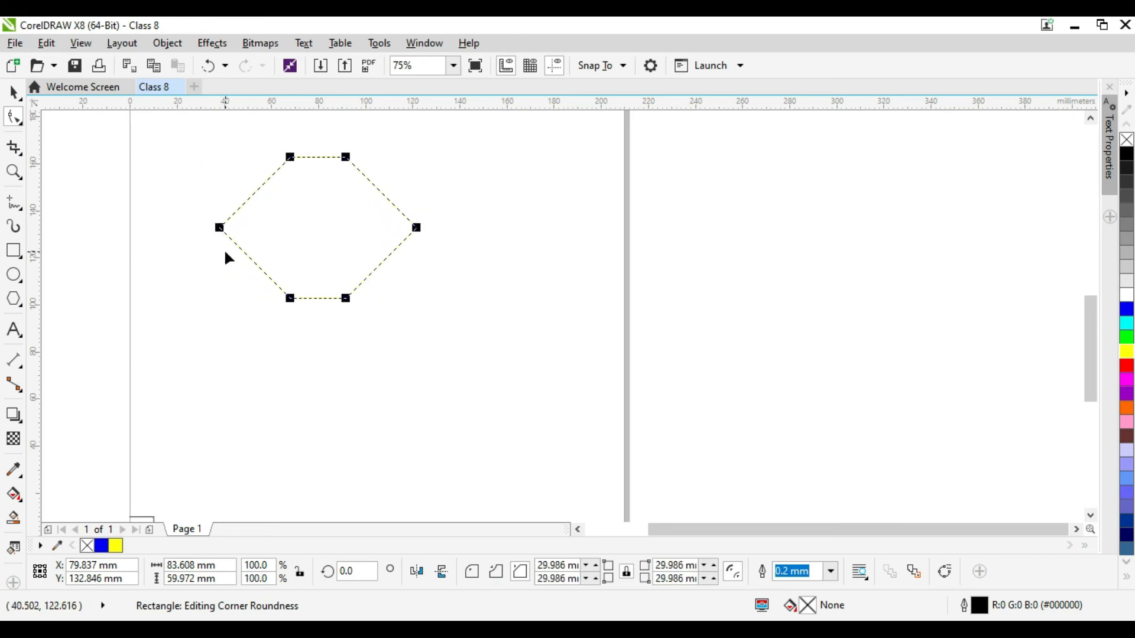
{"action": "left_click", "coordinate": [219, 227]}
{"action": "left_click_drag", "start_coordinate": [290, 157], "coordinate": [252, 176]}
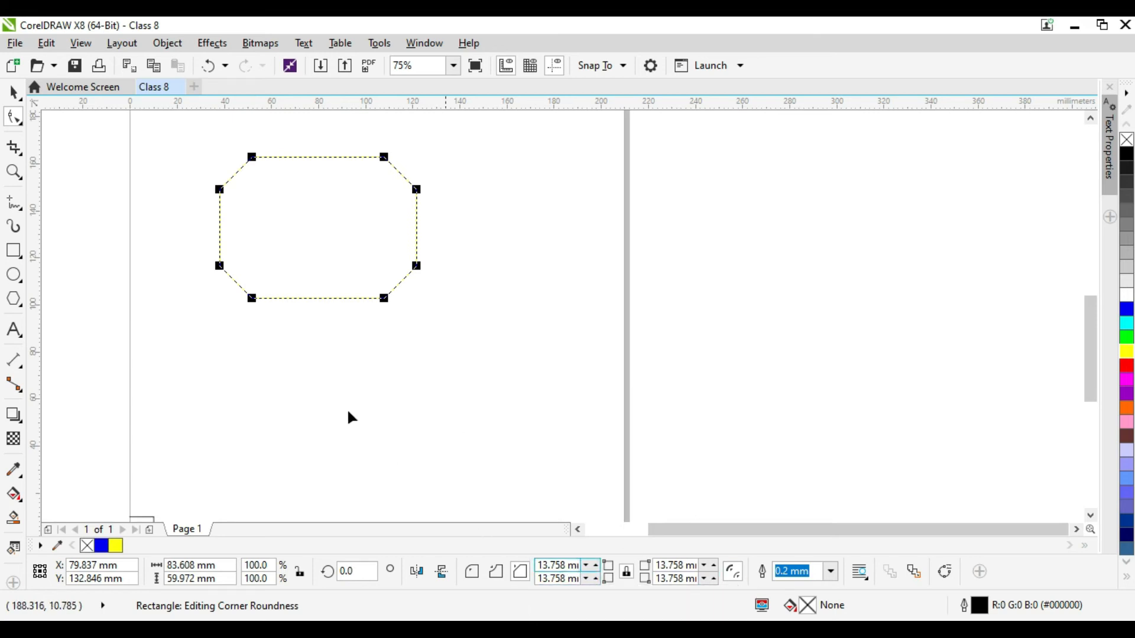
Step: Bring all four corners back to 0 mm and switch the rectangle to round corners
{"action": "left_click_drag", "start_coordinate": [221, 267], "coordinate": [218, 300]}
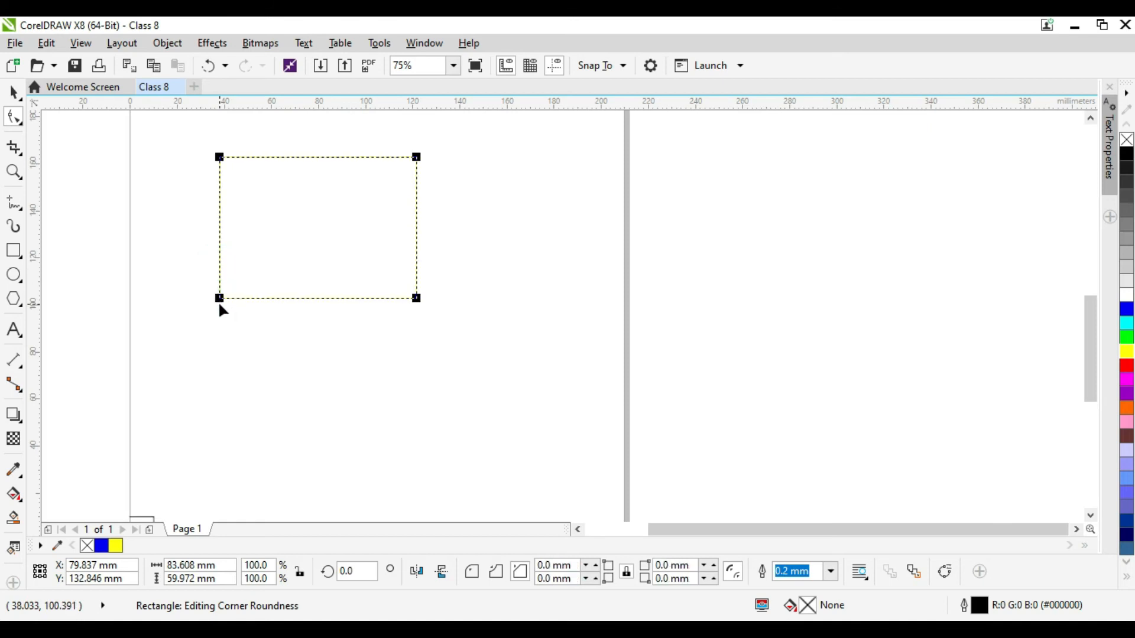
{"action": "left_click", "coordinate": [471, 572]}
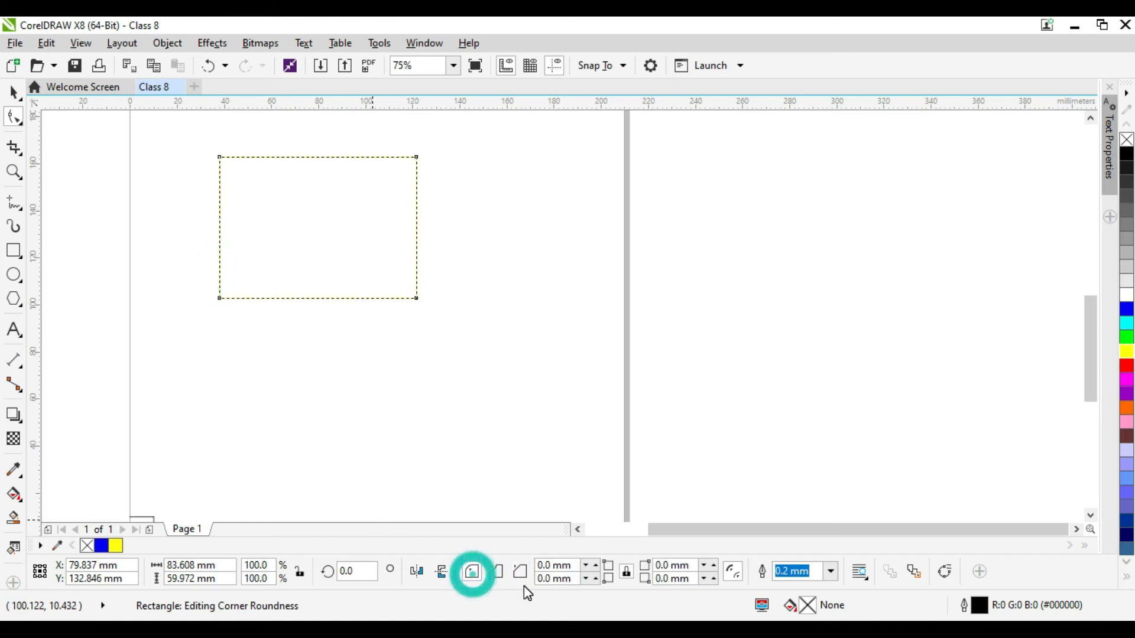
Step: Try a 10 mm radius on the rectangle's linked corners and undo it
{"action": "left_click", "coordinate": [574, 566]}
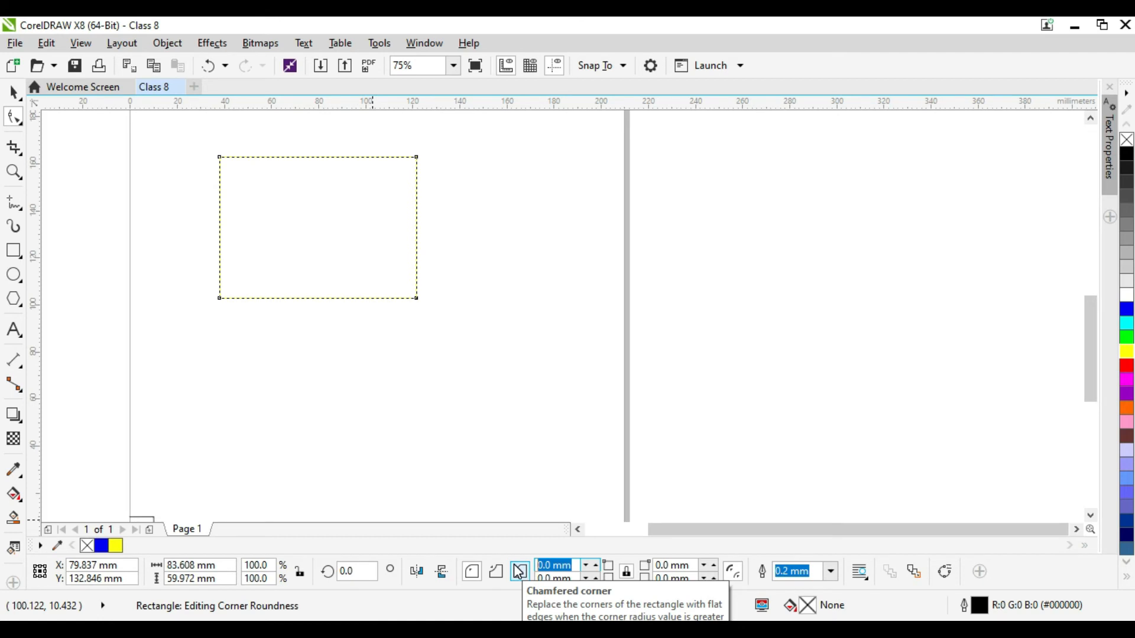
{"action": "type", "text": "10"}
{"action": "key", "text": "Return"}
{"action": "key", "text": "ctrl+z"}
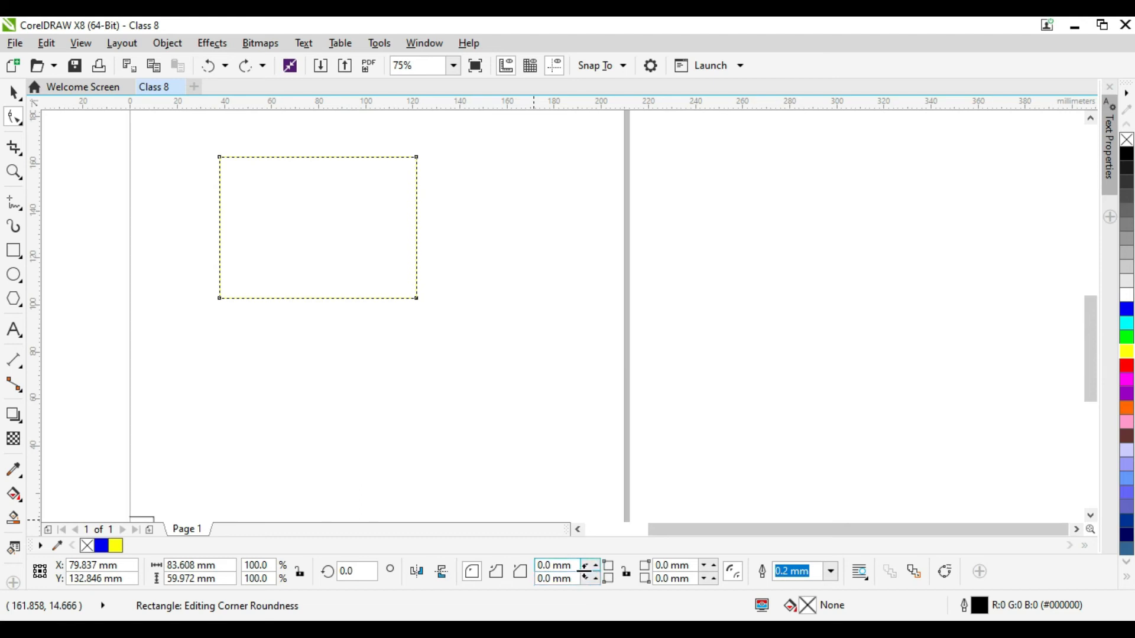
Step: With the corners unlinked, round only the rectangle's upper-left and lower-right corners to a 10 mm radius each
{"action": "left_click", "coordinate": [568, 566]}
{"action": "type", "text": "10"}
{"action": "key", "text": "Return"}
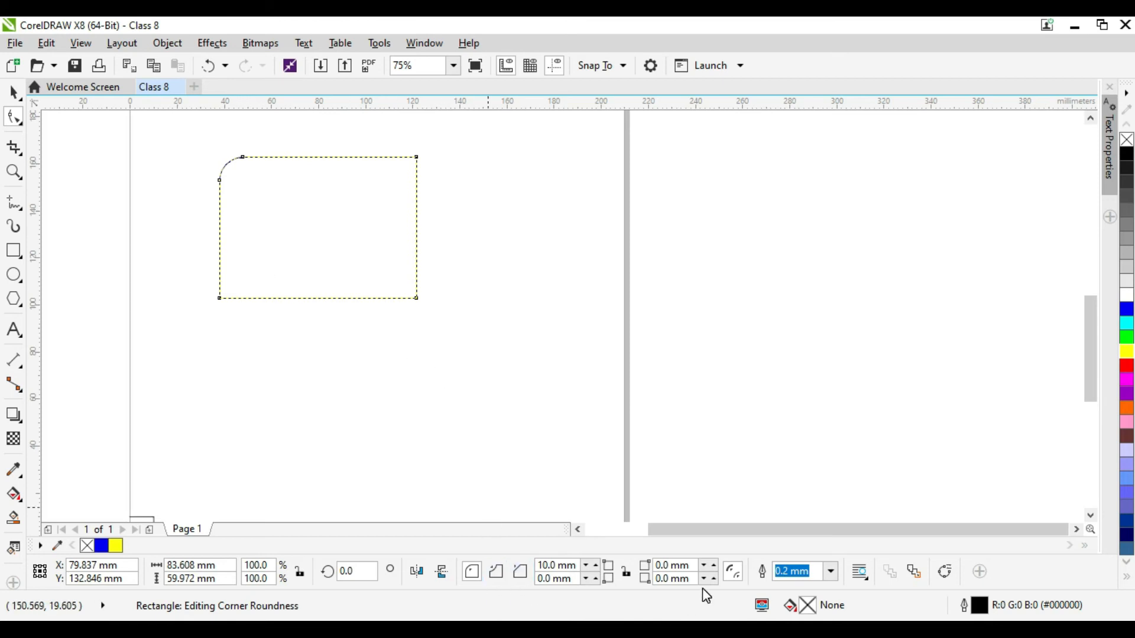
{"action": "left_click", "coordinate": [677, 579]}
{"action": "type", "text": "1"}
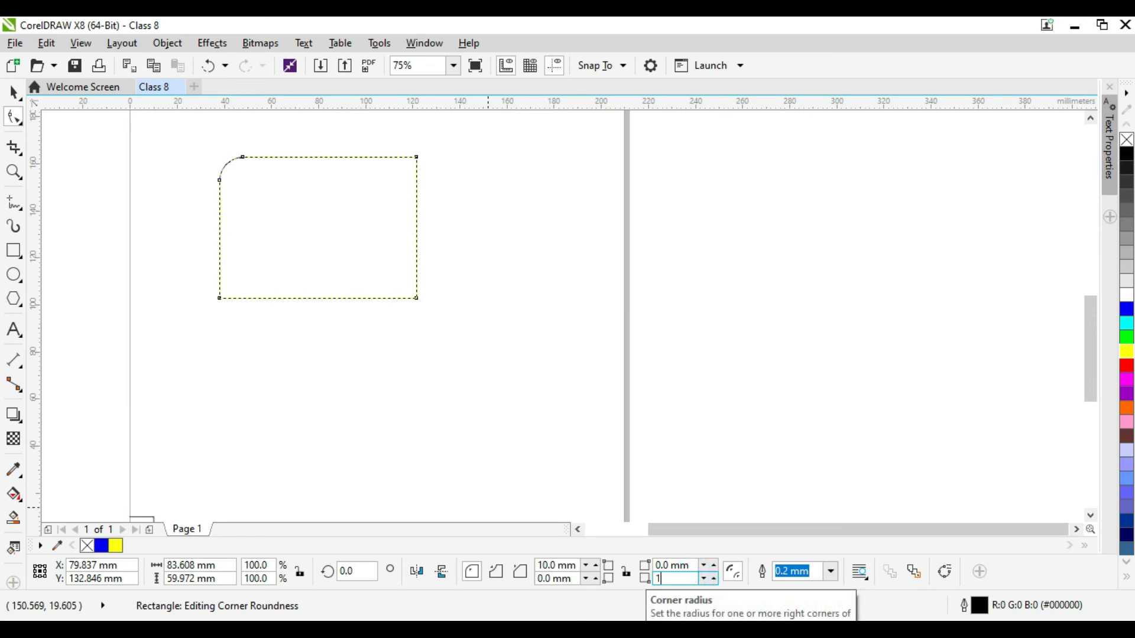
{"action": "type", "text": "0"}
{"action": "key", "text": "Return"}
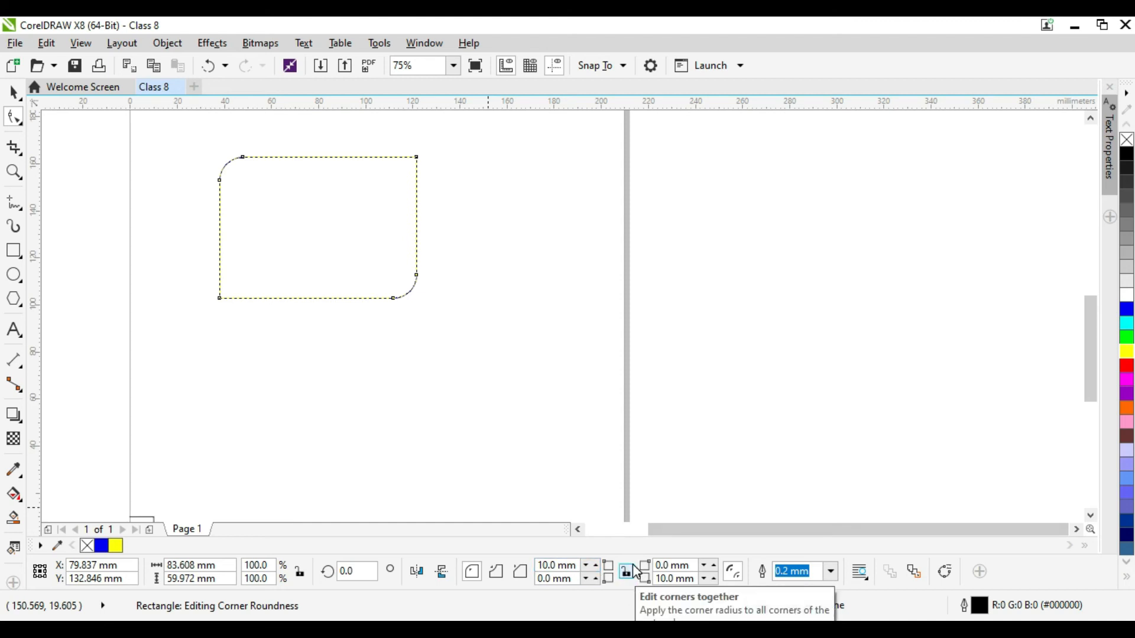
Step: Relink the corners, re-enter 10 mm for the upper-left radius, and undo the individual corner rounding
{"action": "left_click", "coordinate": [627, 574]}
{"action": "left_click", "coordinate": [626, 572]}
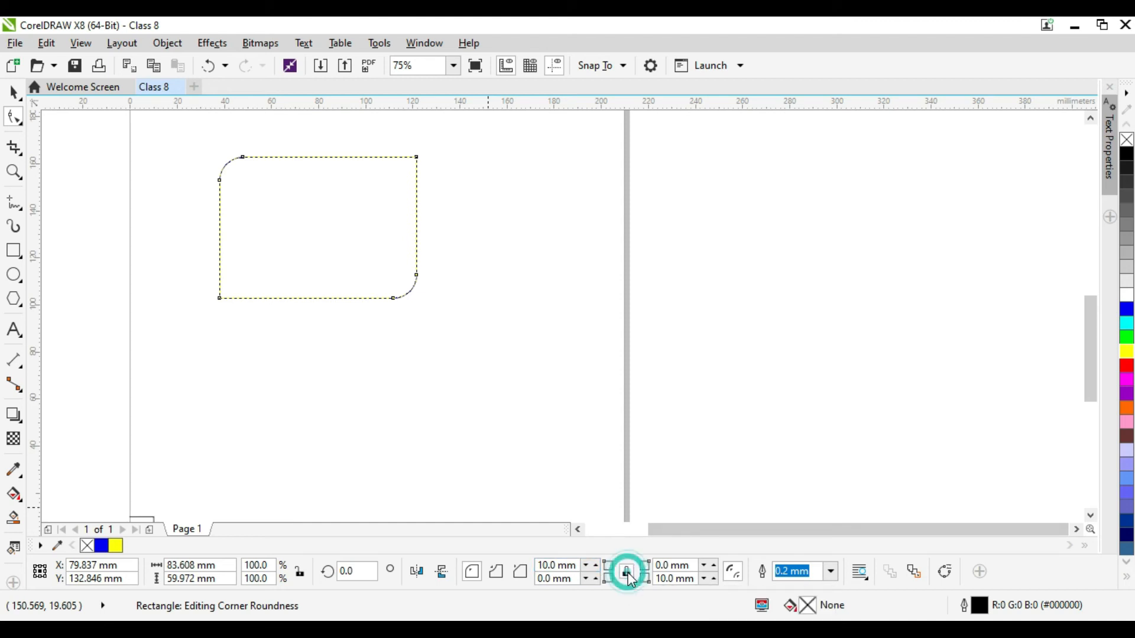
{"action": "left_click", "coordinate": [567, 566]}
{"action": "type", "text": "10"}
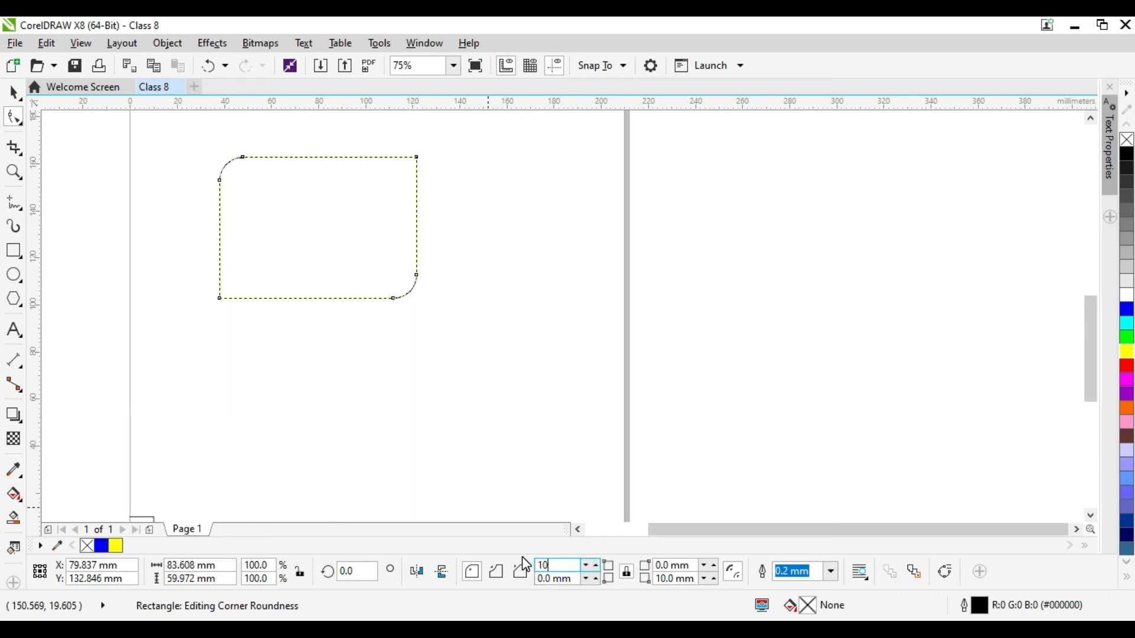
{"action": "key", "text": "Return"}
{"action": "key", "text": "ctrl+z"}
{"action": "key", "text": "ctrl+z"}
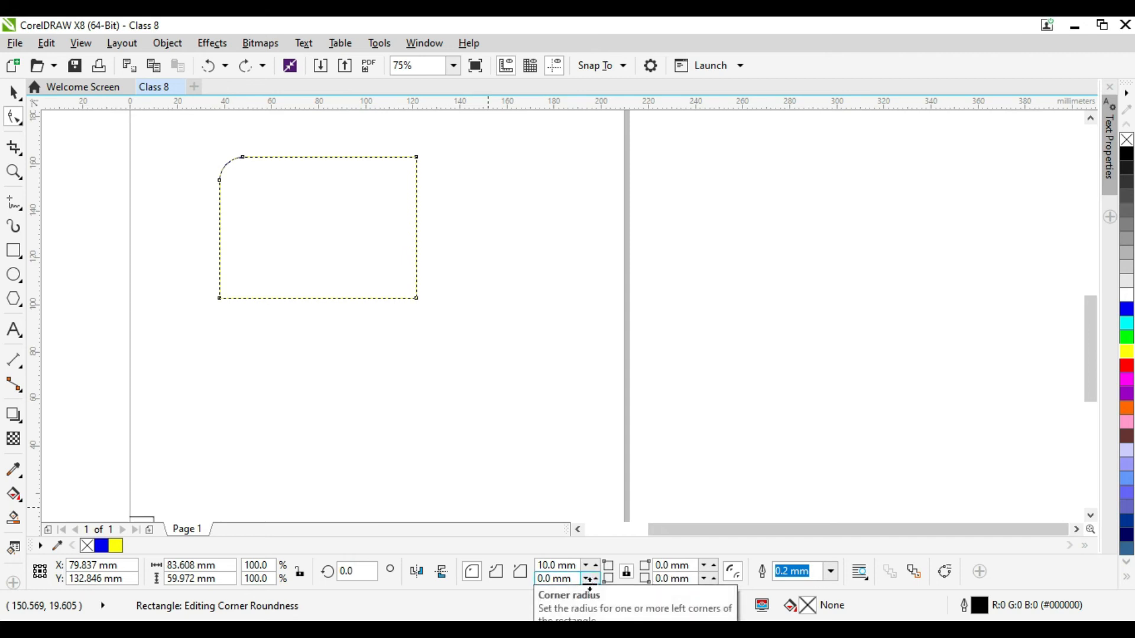
{"action": "left_click", "coordinate": [624, 575]}
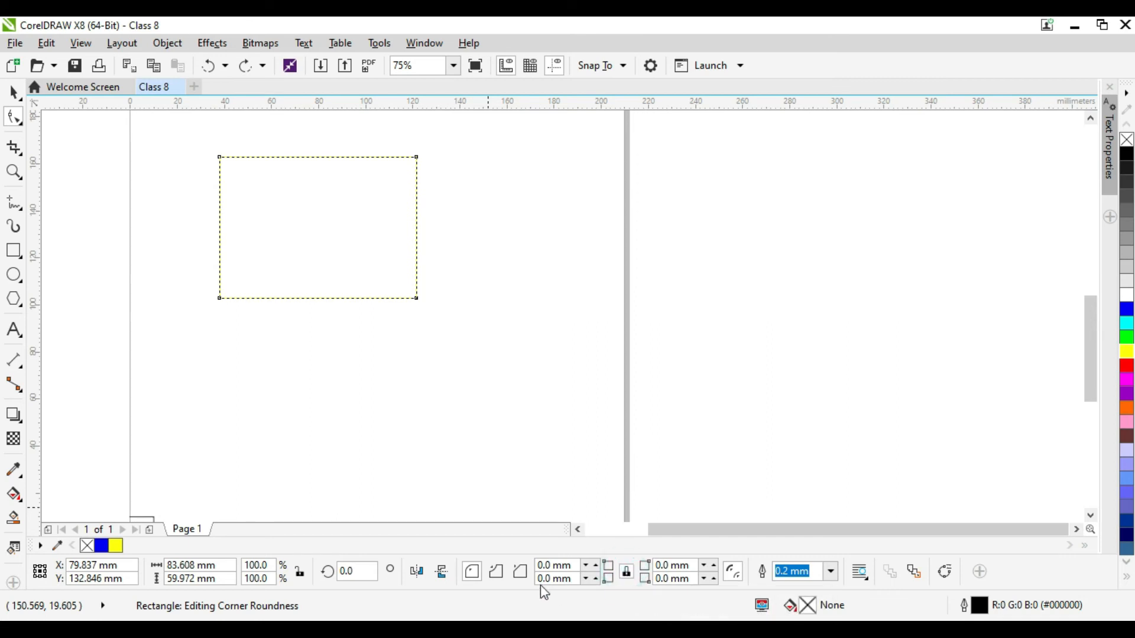
Step: Round all four linked corners of the rectangle with a 10 mm radius
{"action": "triple_click", "coordinate": [577, 563]}
{"action": "type", "text": "10"}
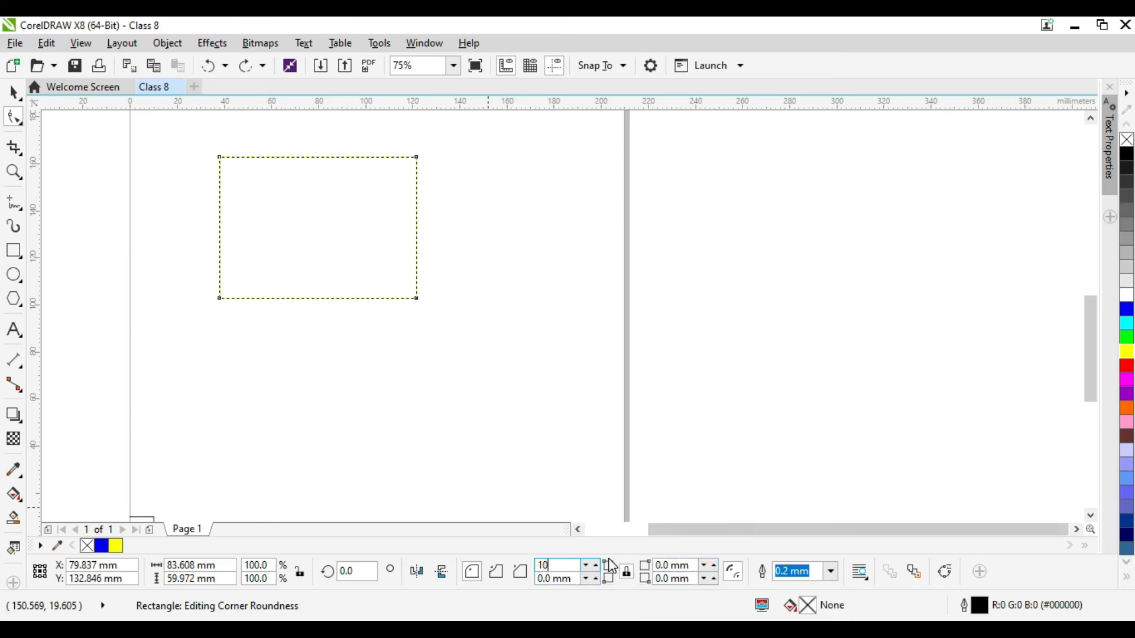
{"action": "key", "text": "Return"}
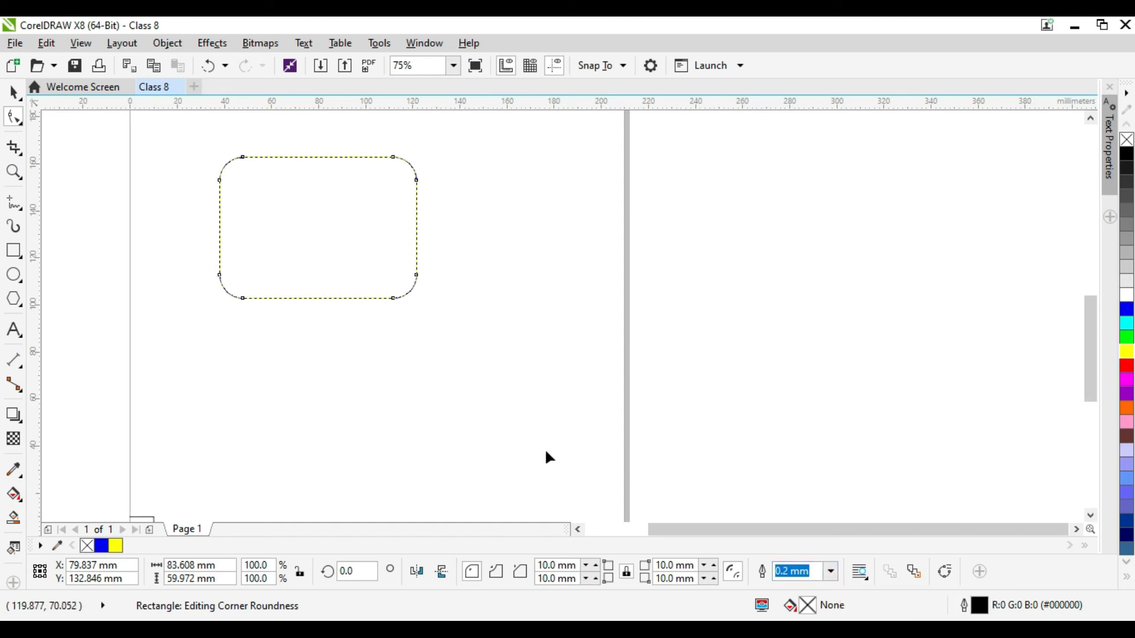
Step: Try thicker outlines on the rounded rectangle, stepping through widths of 2.0, 3.0, 4.0 and 5.0 mm
{"action": "left_click", "coordinate": [22, 93]}
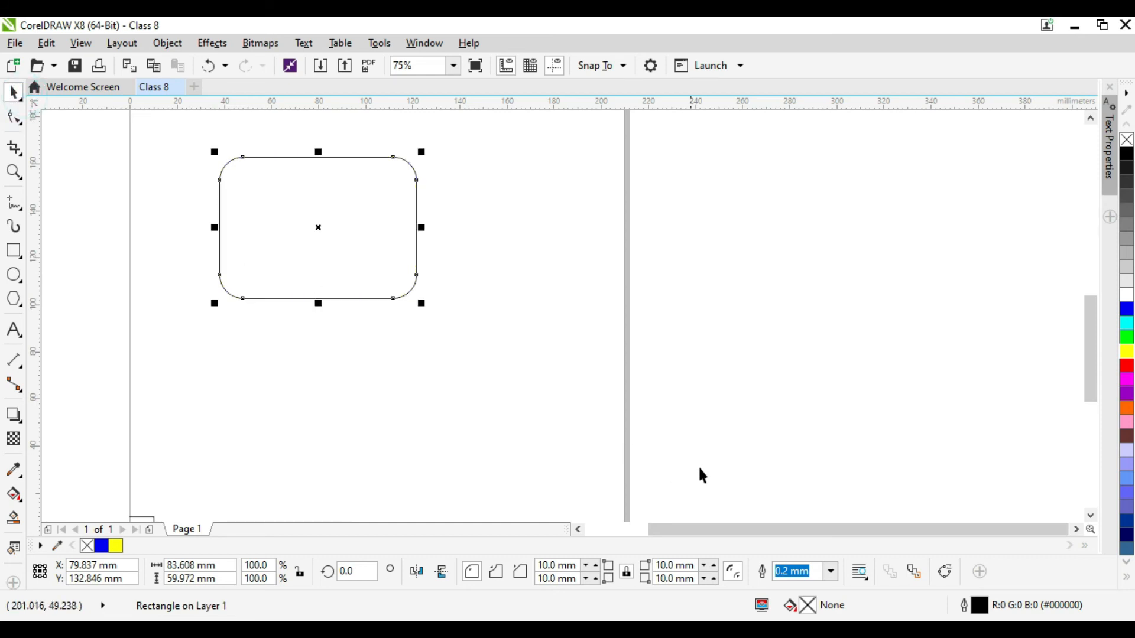
{"action": "left_click", "coordinate": [831, 574]}
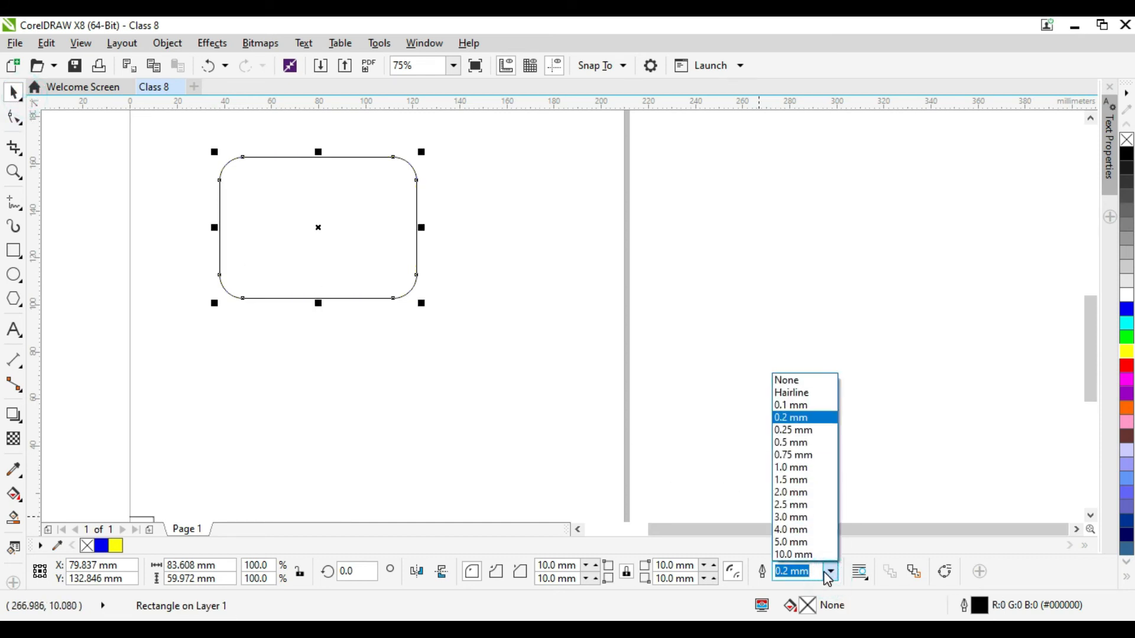
{"action": "key", "text": "Escape"}
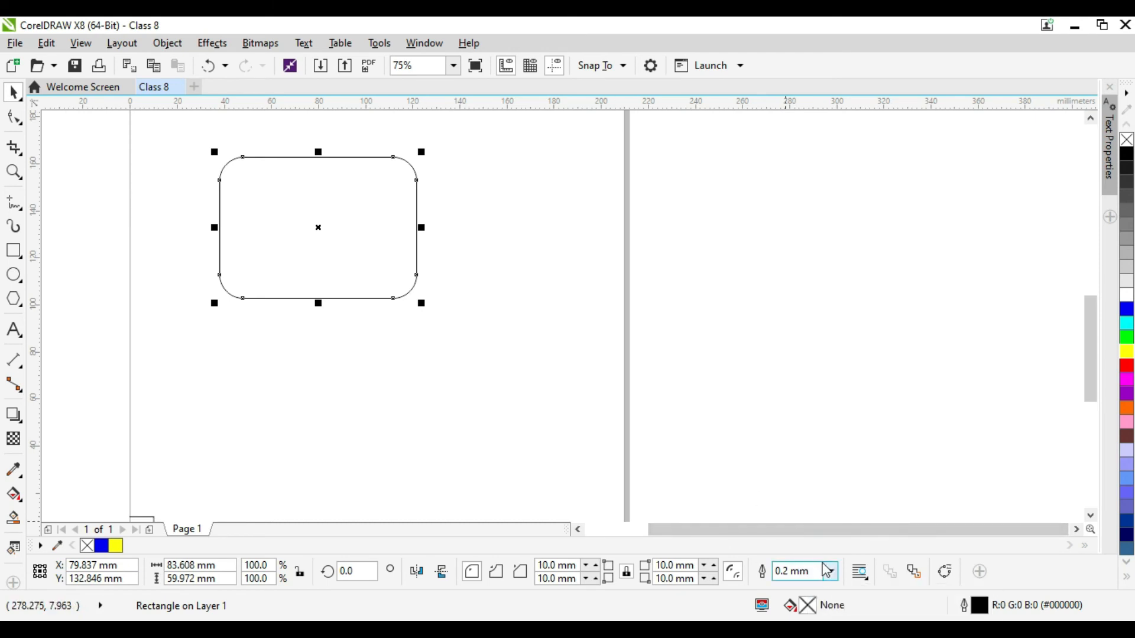
{"action": "left_click", "coordinate": [13, 94]}
{"action": "left_click", "coordinate": [248, 281]}
{"action": "left_click", "coordinate": [295, 258]}
{"action": "left_click", "coordinate": [832, 572]}
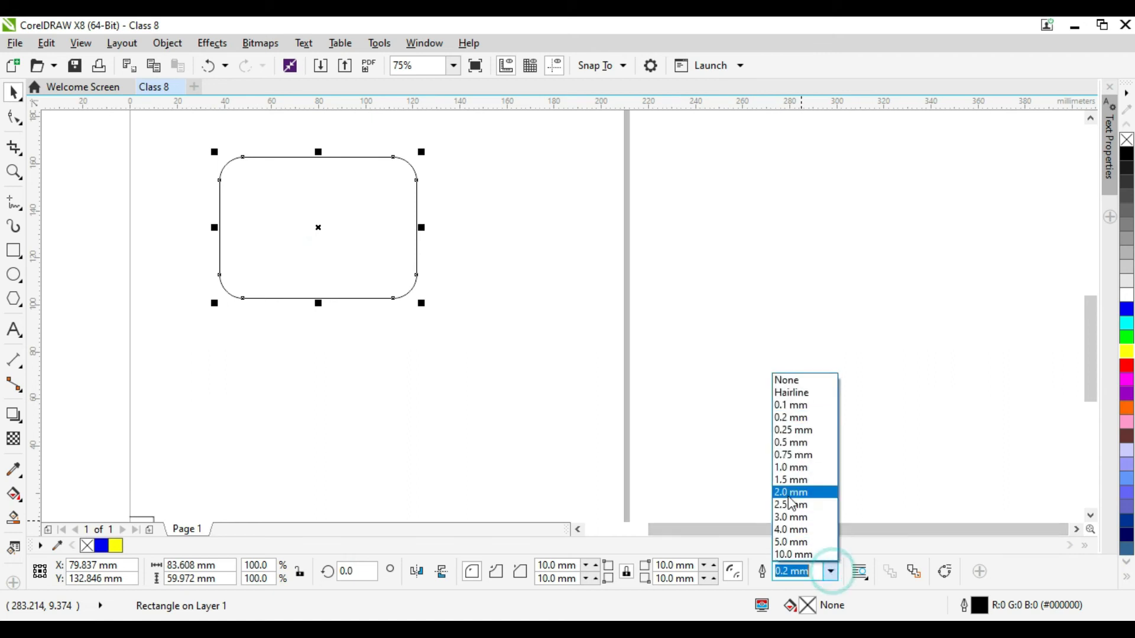
{"action": "left_click", "coordinate": [790, 492]}
{"action": "left_click", "coordinate": [830, 572]}
{"action": "left_click", "coordinate": [792, 517]}
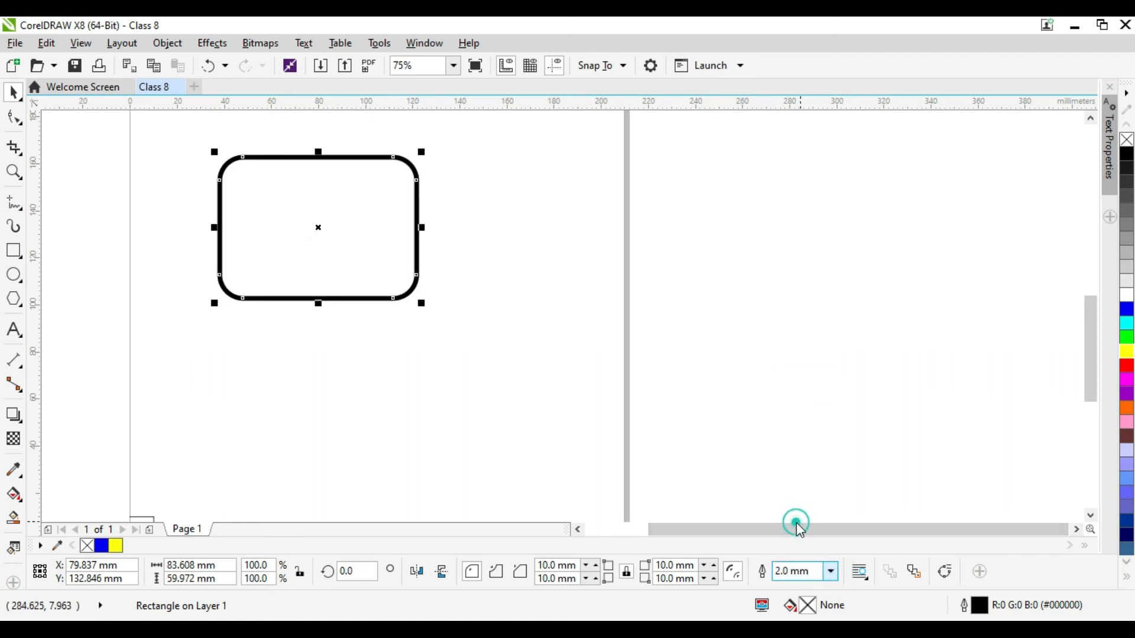
{"action": "left_click", "coordinate": [832, 571]}
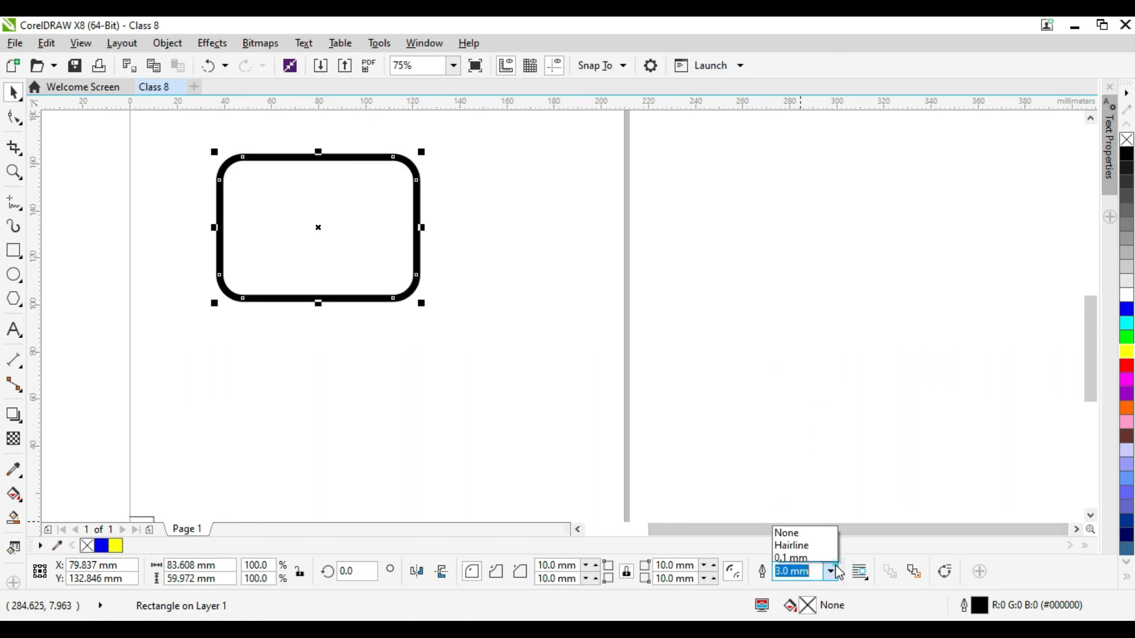
{"action": "left_click", "coordinate": [804, 526]}
{"action": "left_click", "coordinate": [833, 574]}
{"action": "left_click", "coordinate": [807, 540]}
Step: Set the rounded rectangle's outline width to 1.5 mm
{"action": "left_click", "coordinate": [830, 572]}
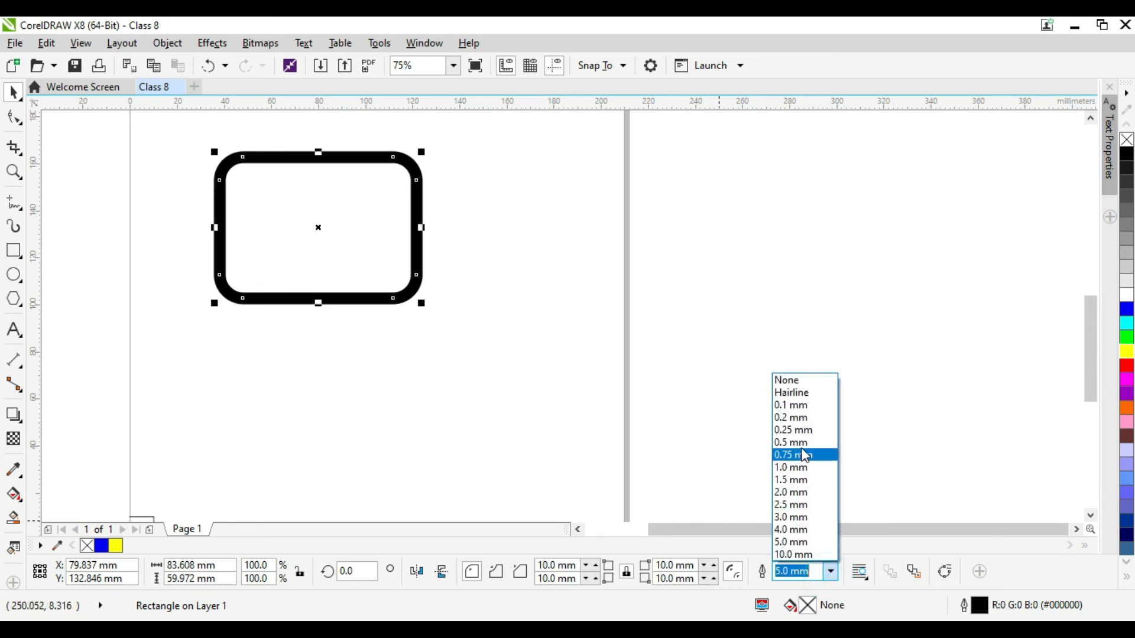
{"action": "left_click", "coordinate": [792, 477]}
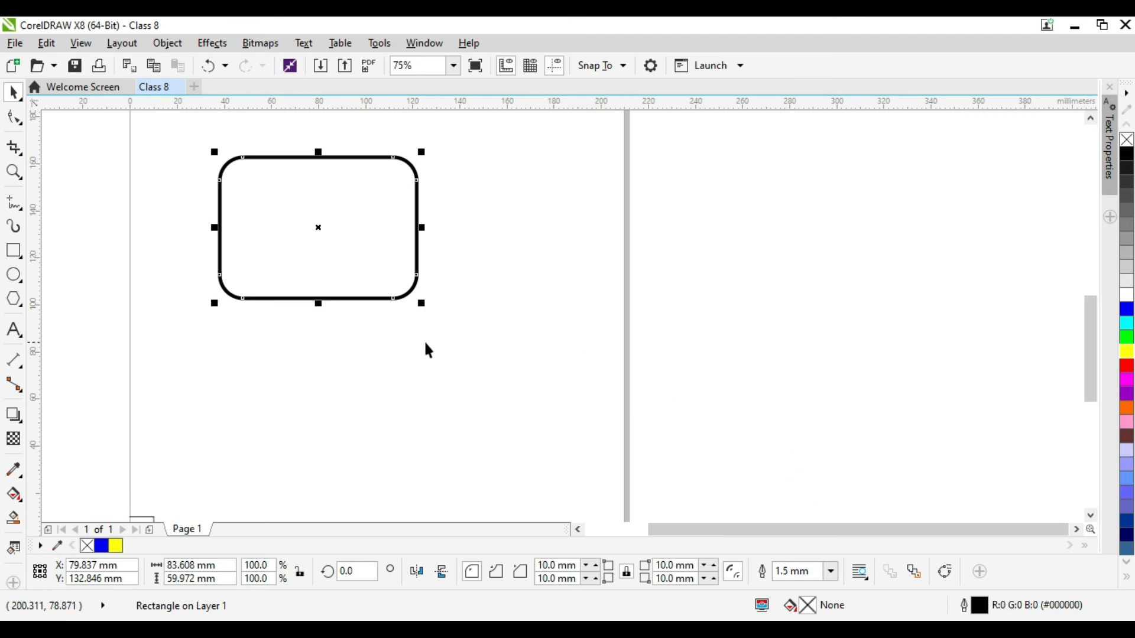
Step: Examine the text wrapping styles offered for the rounded rectangle and close them without choosing one
{"action": "left_click", "coordinate": [855, 573]}
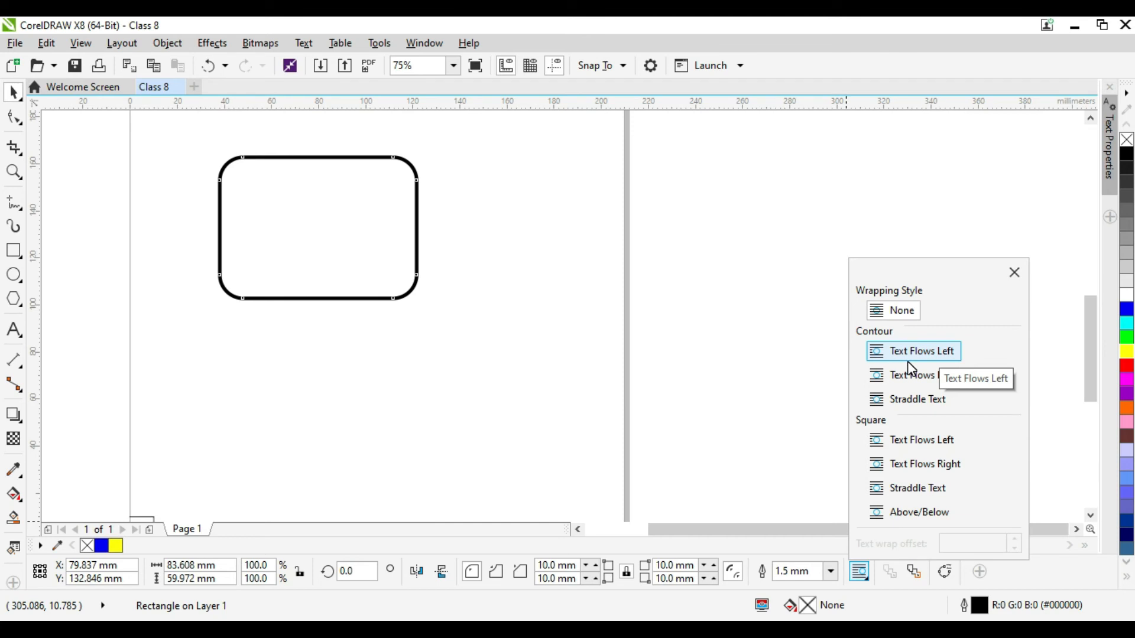
{"action": "left_click", "coordinate": [919, 577]}
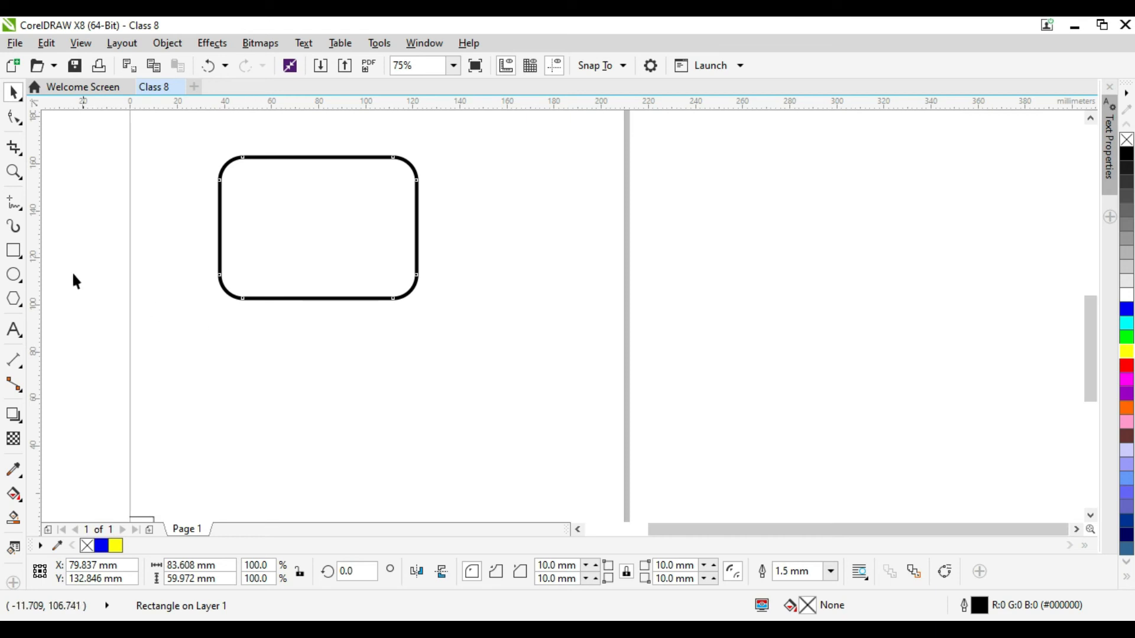
Step: Draw a rectangle of about 103 by 53 mm overlapping the rounded rectangle's lower right and fill it with dark gray
{"action": "left_click", "coordinate": [14, 251]}
{"action": "left_click_drag", "start_coordinate": [260, 215], "coordinate": [503, 341]}
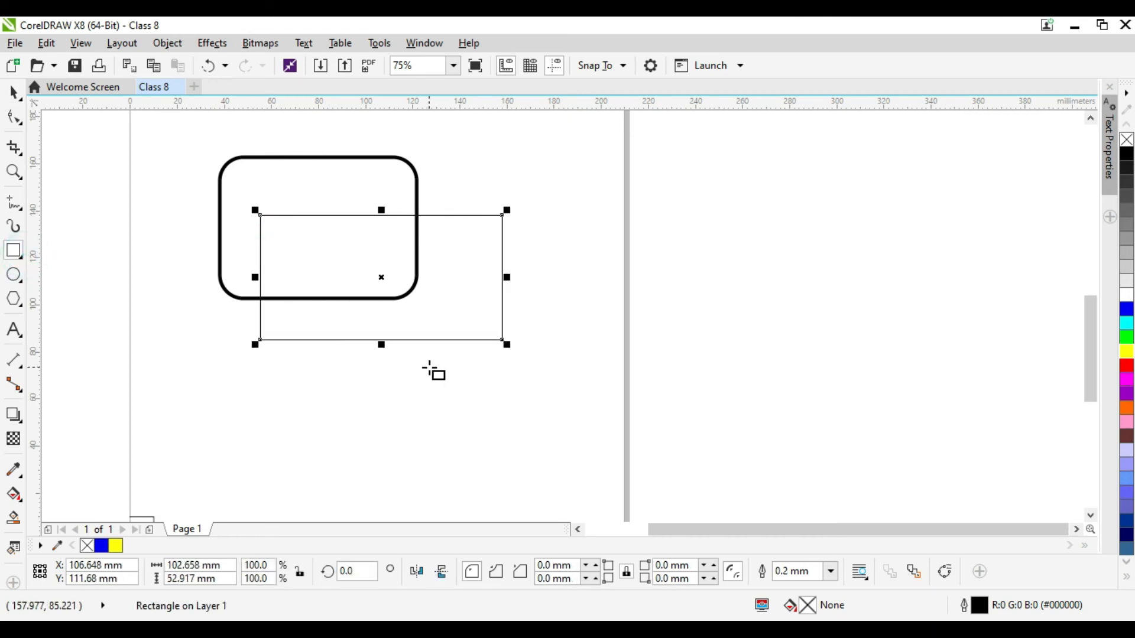
{"action": "left_click", "coordinate": [1127, 211]}
Step: Fill the rounded rectangle behind the gray one with bright green
{"action": "left_click", "coordinate": [342, 185]}
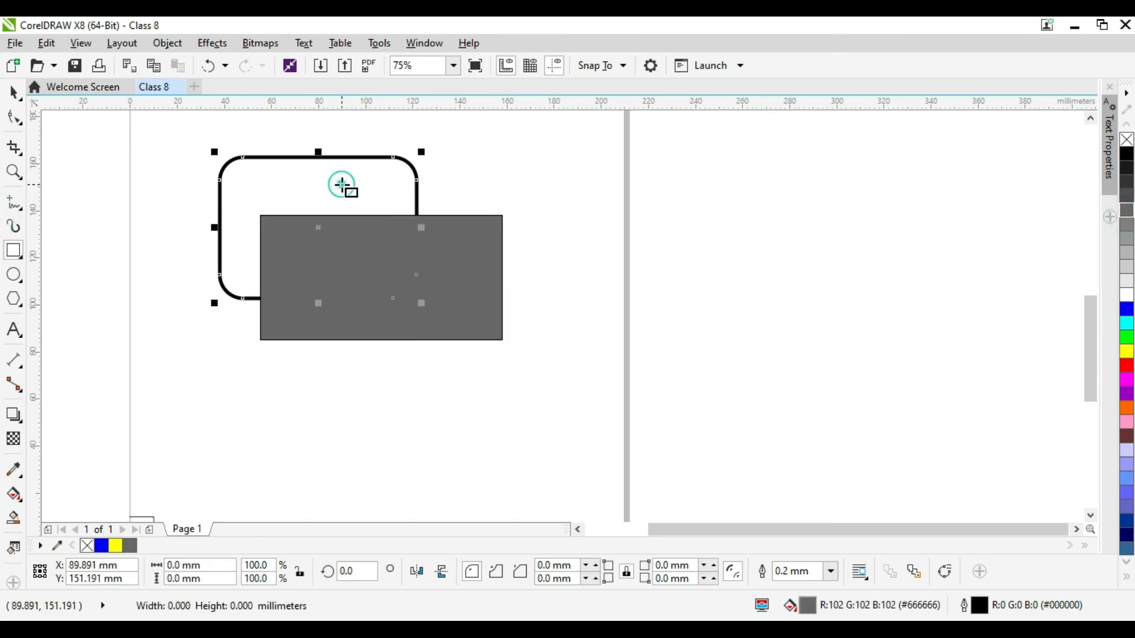
{"action": "left_click", "coordinate": [1127, 337]}
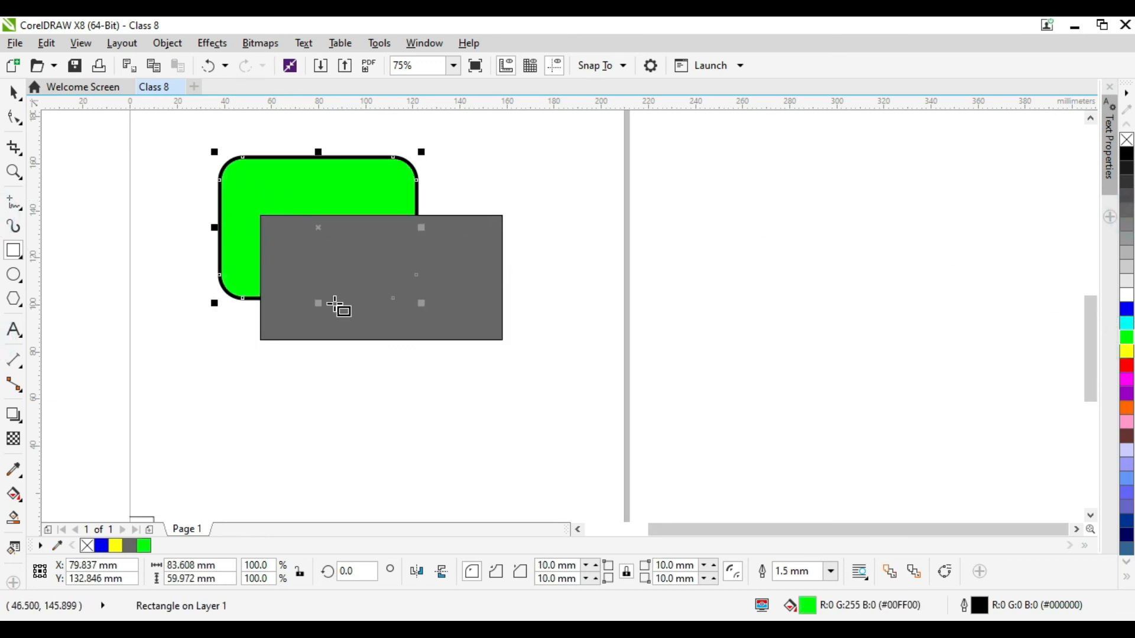
Step: Bring the green rounded rectangle in front of the gray one and send it to the back again
{"action": "left_click", "coordinate": [12, 90]}
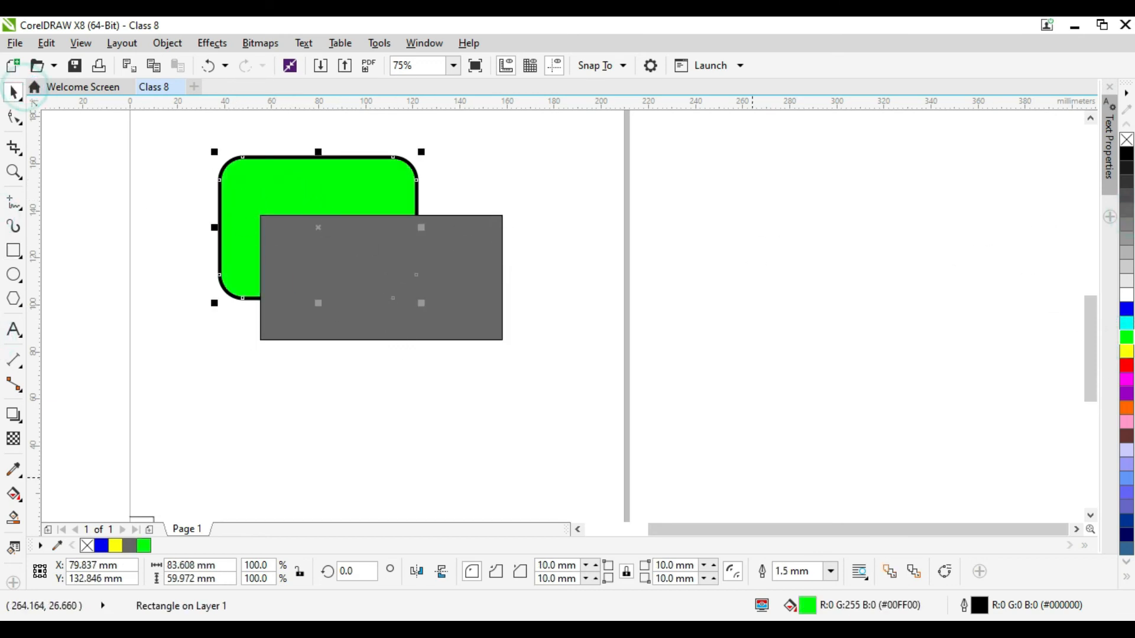
{"action": "left_click", "coordinate": [890, 572]}
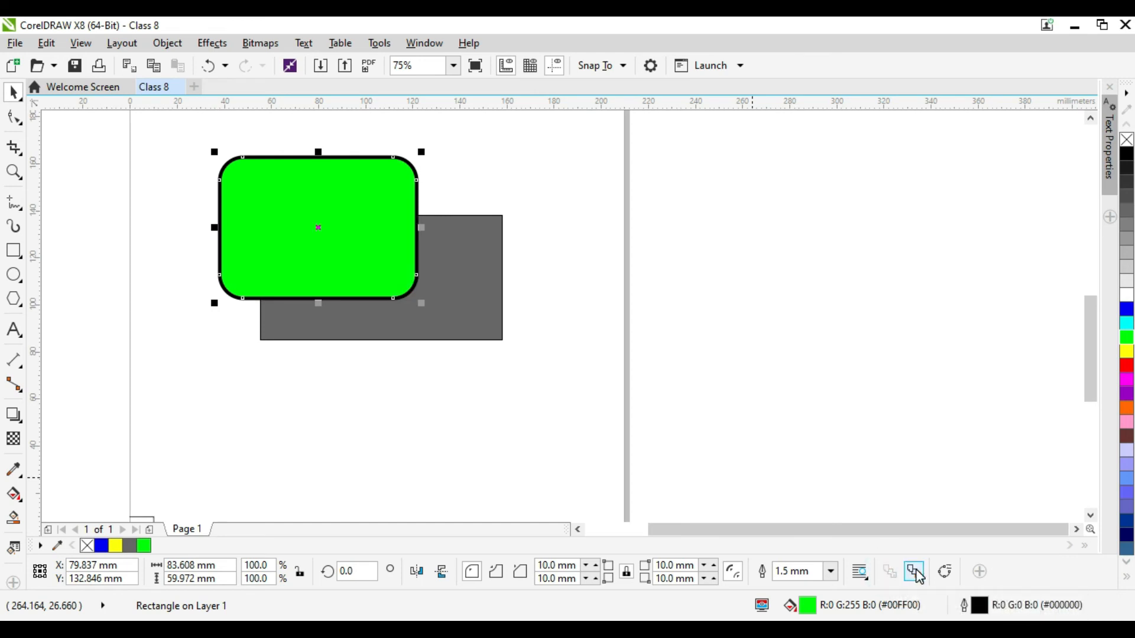
{"action": "left_click", "coordinate": [916, 573]}
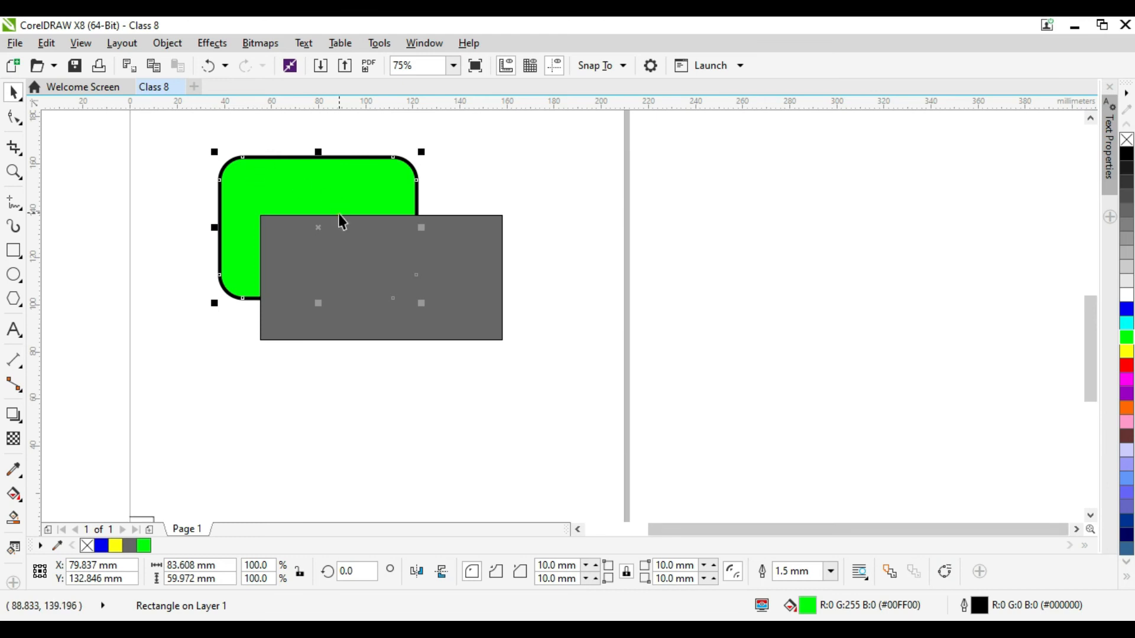
Step: Convert the green rounded rectangle to curves and choose a feathered start arrowhead for its outline
{"action": "left_click", "coordinate": [945, 574]}
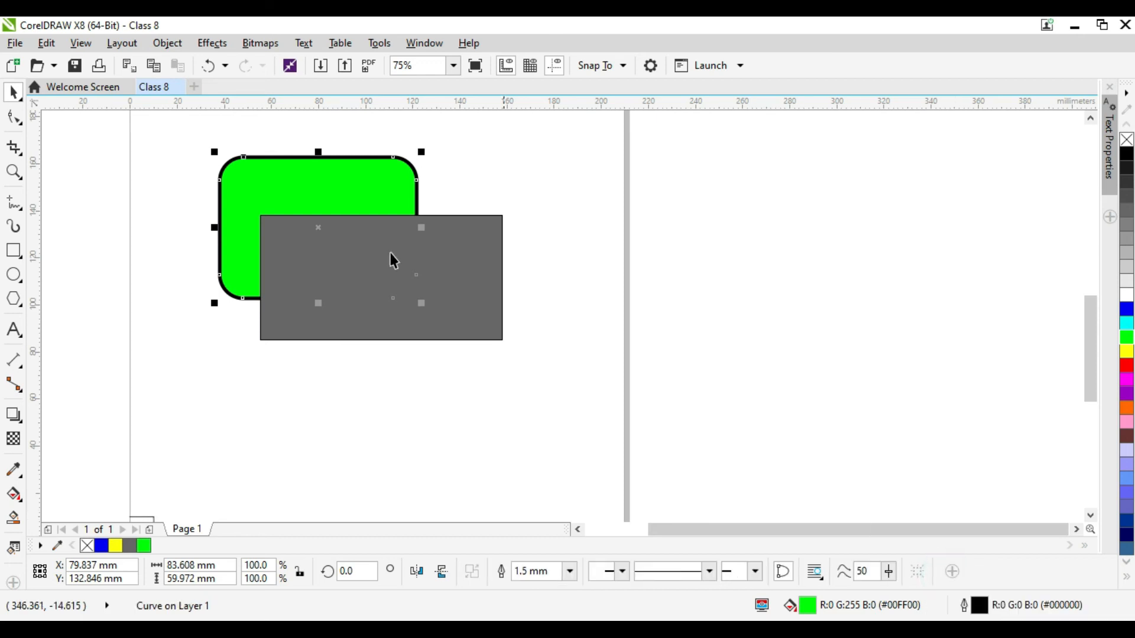
{"action": "left_click", "coordinate": [182, 172]}
{"action": "left_click", "coordinate": [221, 182]}
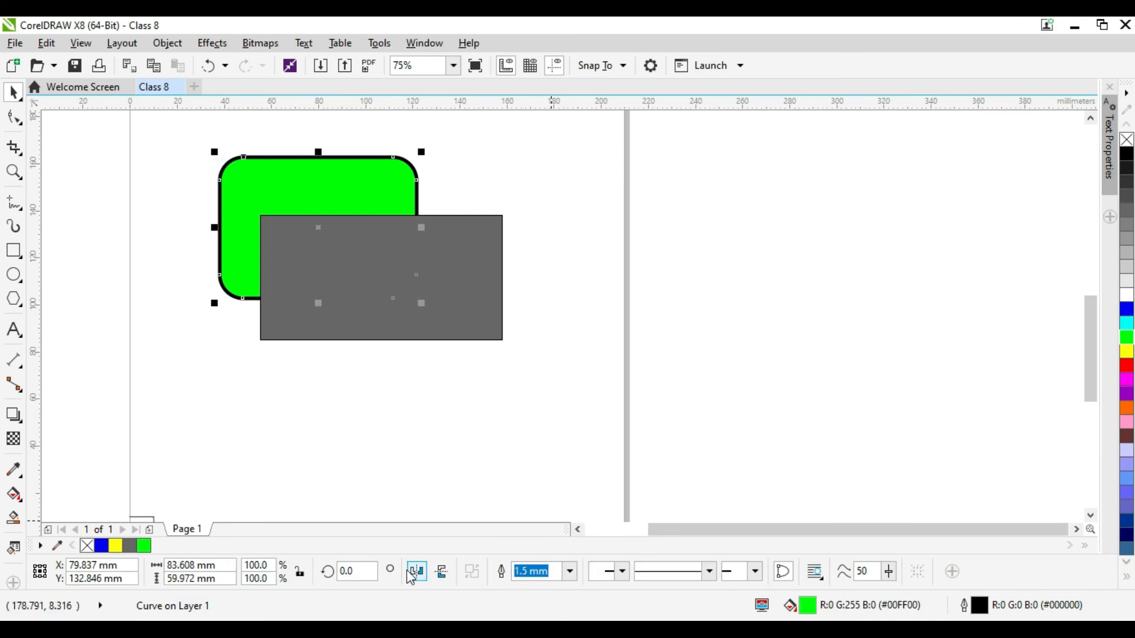
{"action": "left_click", "coordinate": [620, 572]}
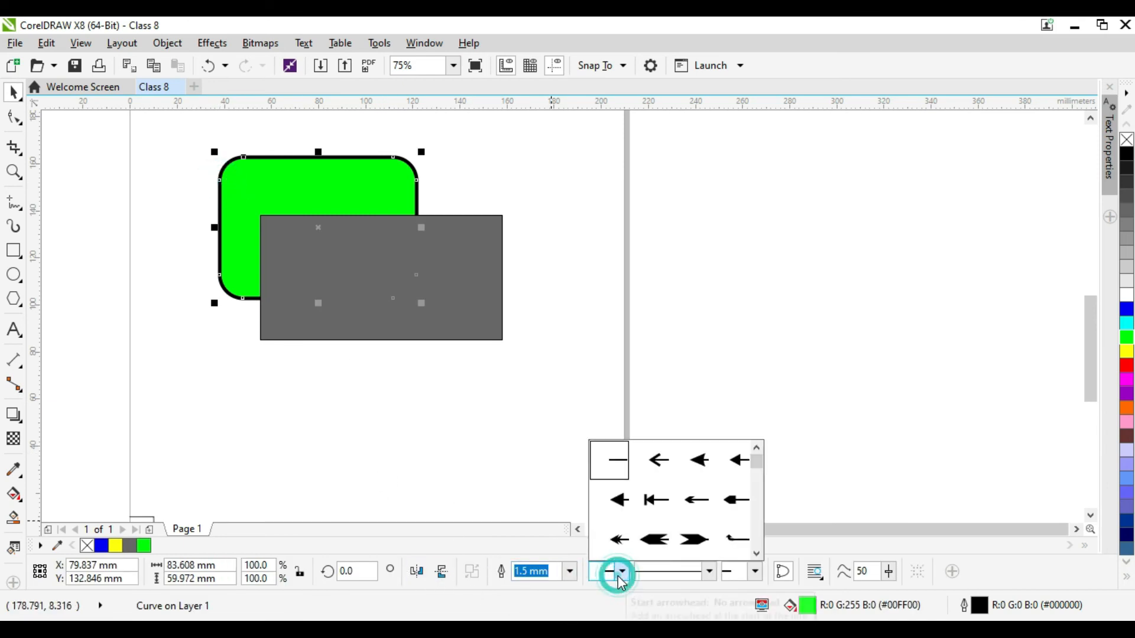
{"action": "left_click", "coordinate": [659, 544]}
Step: Delete the gray rectangle and give the green curve a dashed outline style
{"action": "left_click_drag", "start_coordinate": [459, 301], "coordinate": [555, 451]}
{"action": "key", "text": "Delete"}
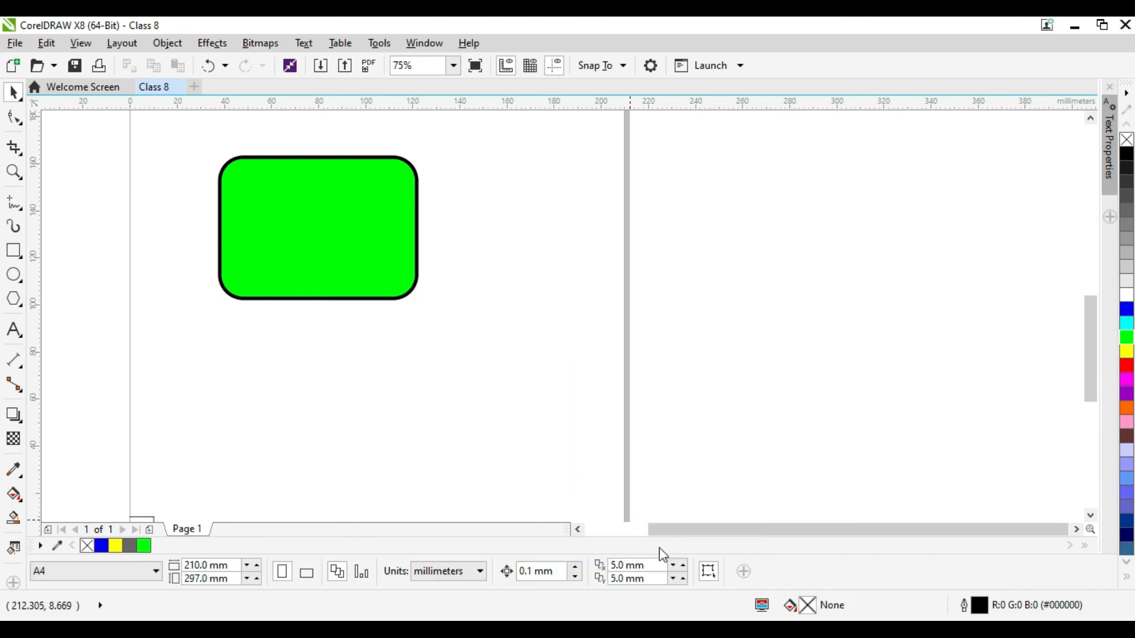
{"action": "left_click", "coordinate": [344, 281]}
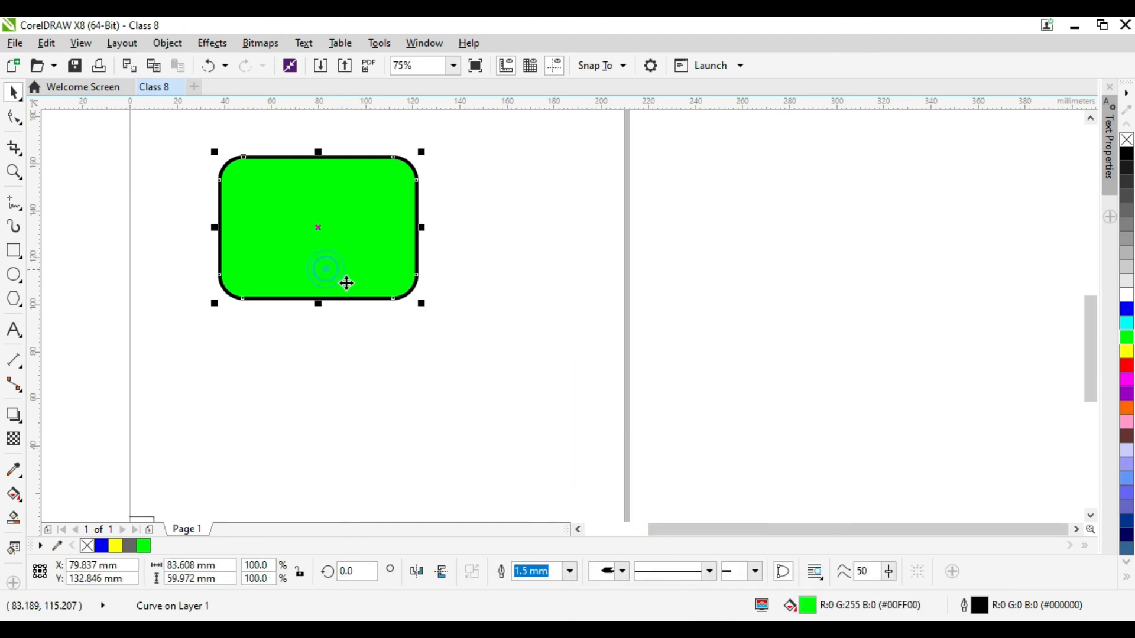
{"action": "left_click", "coordinate": [710, 571]}
{"action": "left_click", "coordinate": [701, 478]}
{"action": "left_click", "coordinate": [709, 572]}
{"action": "left_click", "coordinate": [701, 503]}
{"action": "scroll", "coordinate": [696, 494], "scroll_direction": "down", "scroll_amount": 2}
{"action": "left_click", "coordinate": [709, 571]}
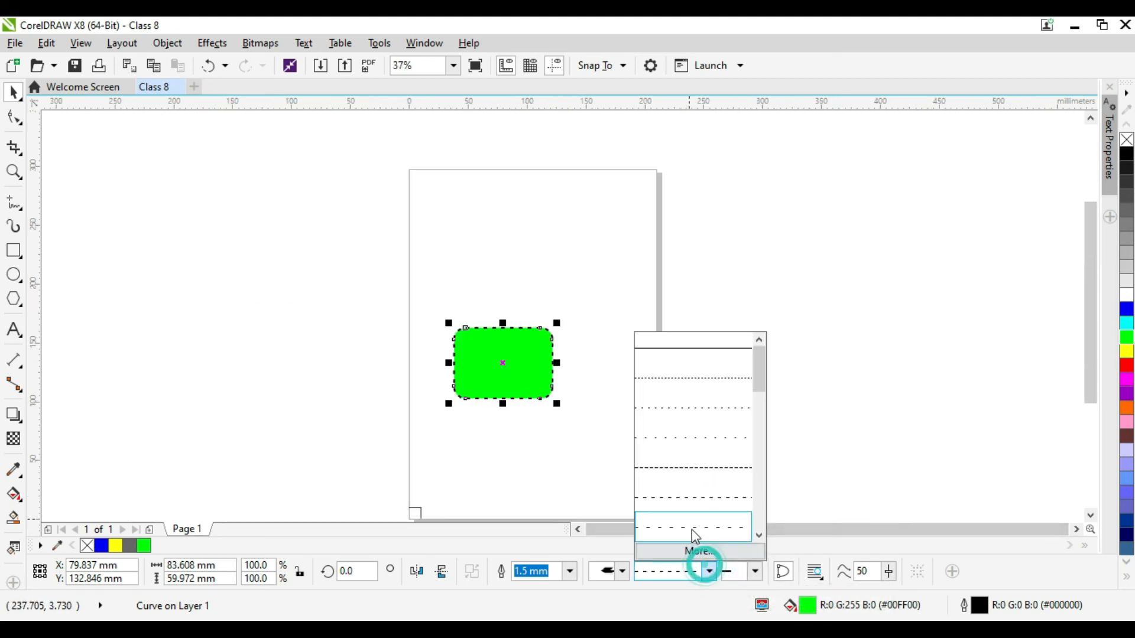
{"action": "left_click", "coordinate": [685, 503]}
Step: Choose a feathered end arrowhead for the green curve and set its curve smoothness to 63
{"action": "left_click", "coordinate": [755, 571]}
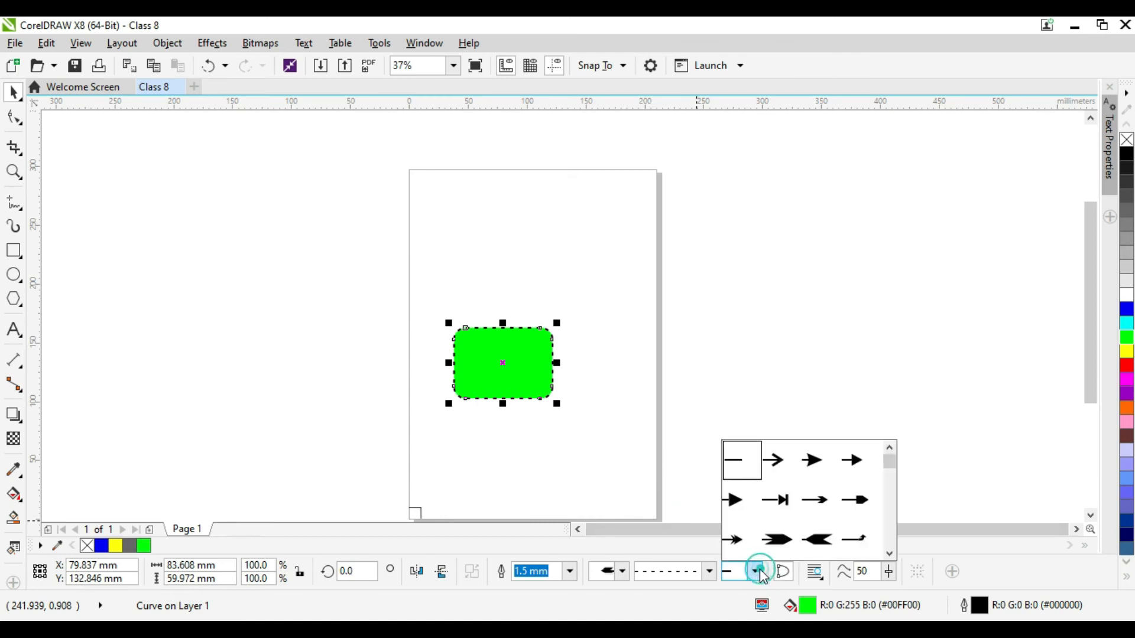
{"action": "left_click", "coordinate": [810, 542]}
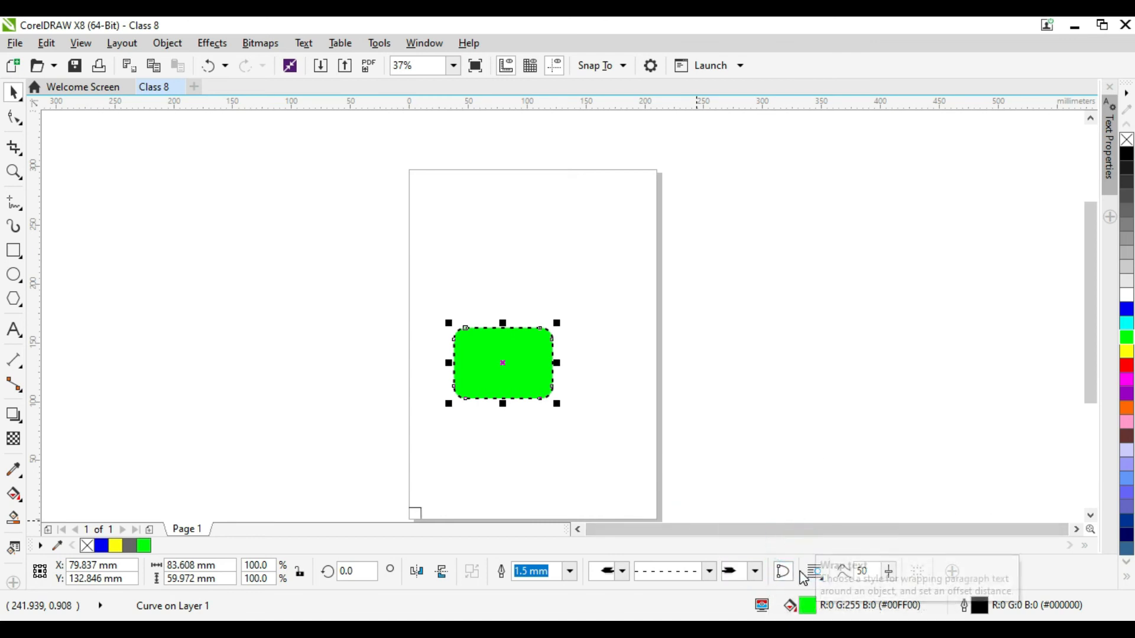
{"action": "mouse_move", "coordinate": [888, 571]}
{"action": "left_mouse_down"}
{"action": "mouse_move", "coordinate": [914, 582]}
{"action": "mouse_move", "coordinate": [893, 575]}
{"action": "left_mouse_up"}
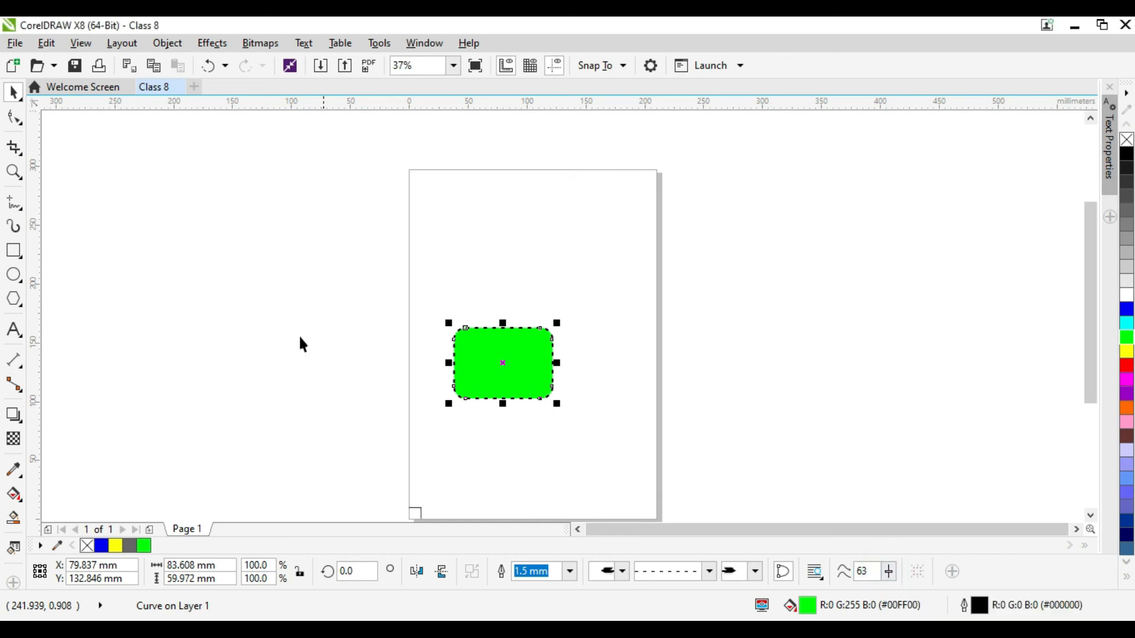
Step: Clear the green curve from the page and activate the 3-Point Rectangle tool
{"action": "left_click_drag", "start_coordinate": [526, 364], "coordinate": [530, 324]}
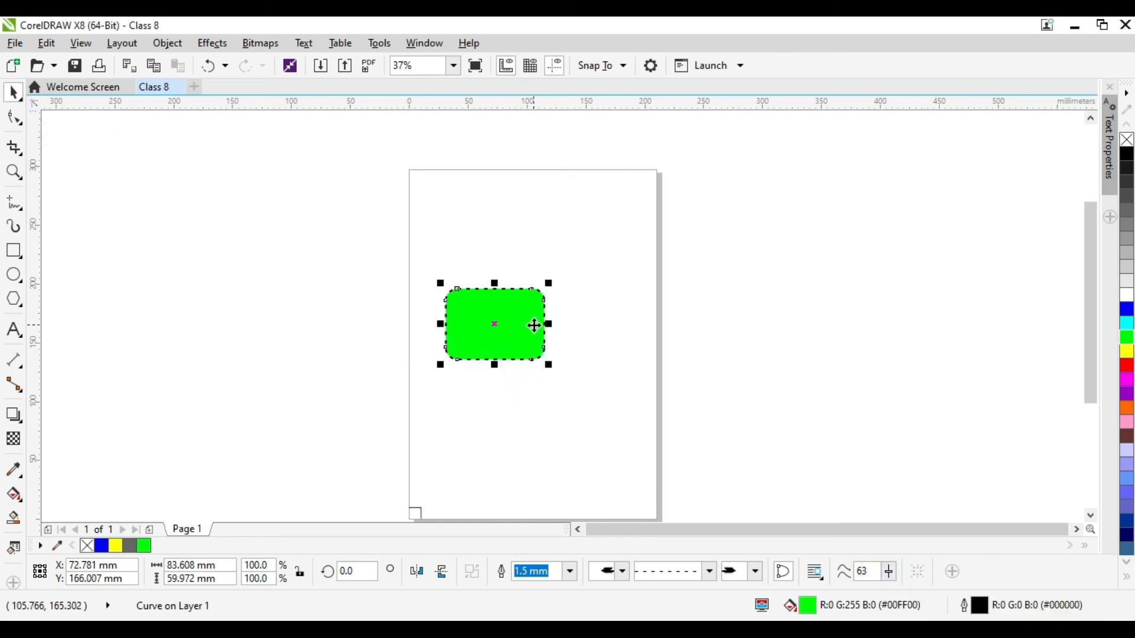
{"action": "left_click", "coordinate": [19, 261]}
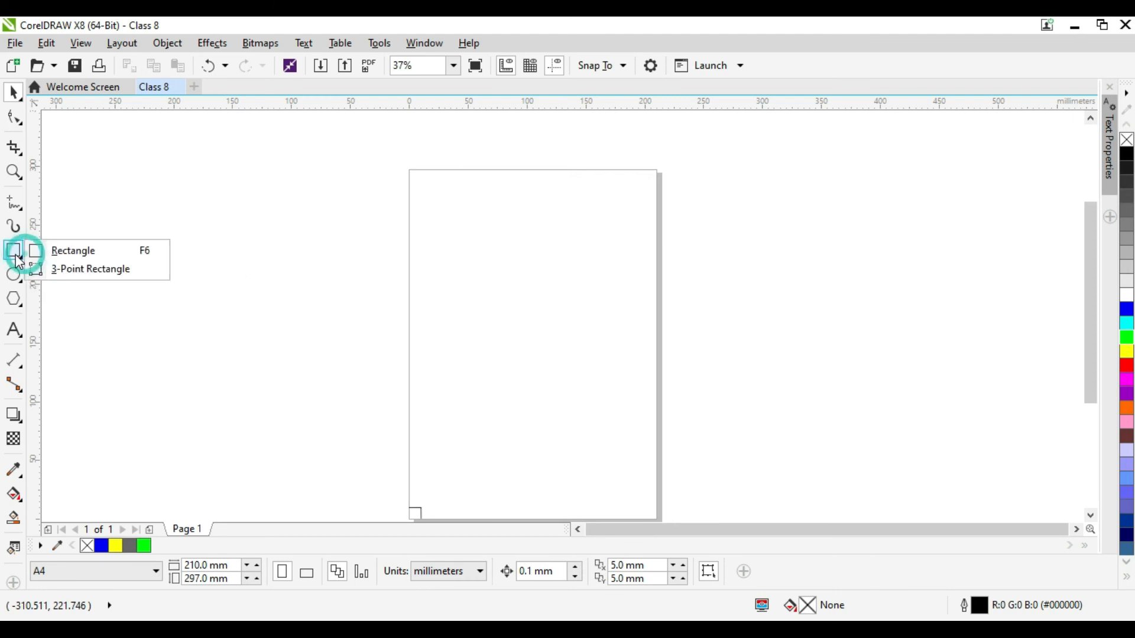
{"action": "left_click", "coordinate": [87, 270]}
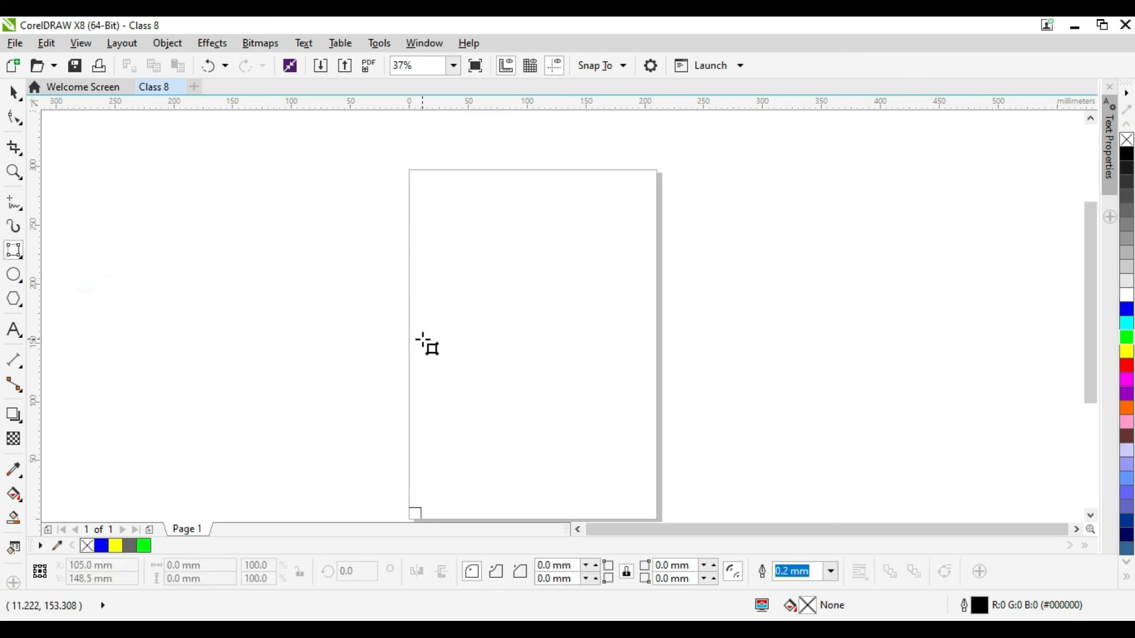
Step: Try a thin, slightly slanted three-point rectangle near the page's upper left and remove it
{"action": "scroll", "coordinate": [443, 432], "scroll_direction": "down", "scroll_amount": 1}
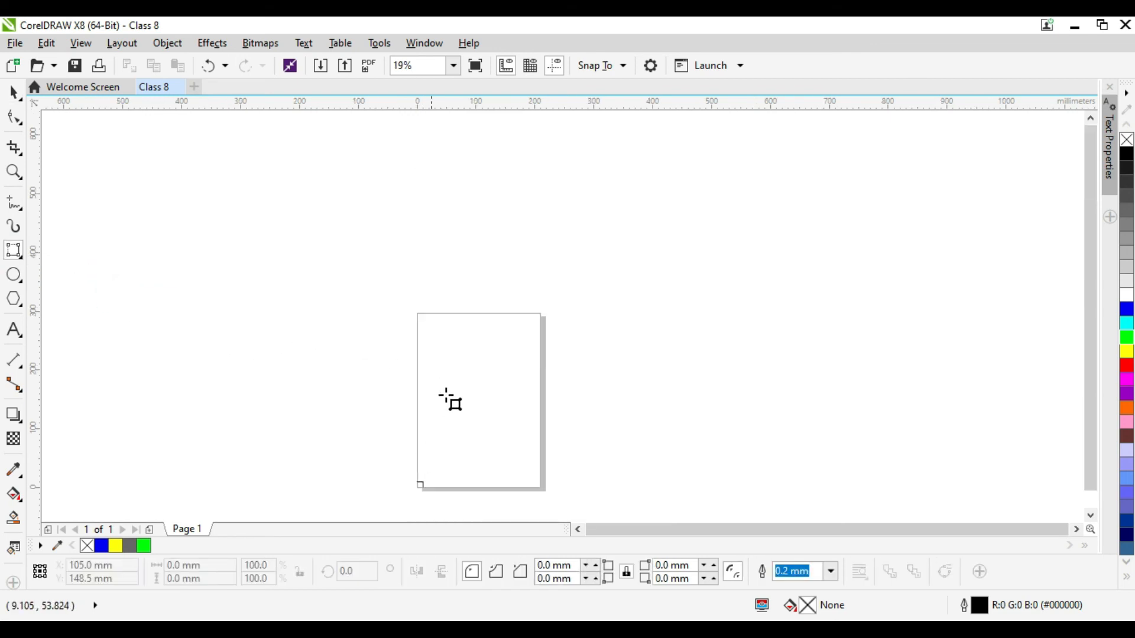
{"action": "scroll", "coordinate": [453, 371], "scroll_direction": "up", "scroll_amount": 2}
{"action": "scroll", "coordinate": [440, 378], "scroll_direction": "down", "scroll_amount": 1}
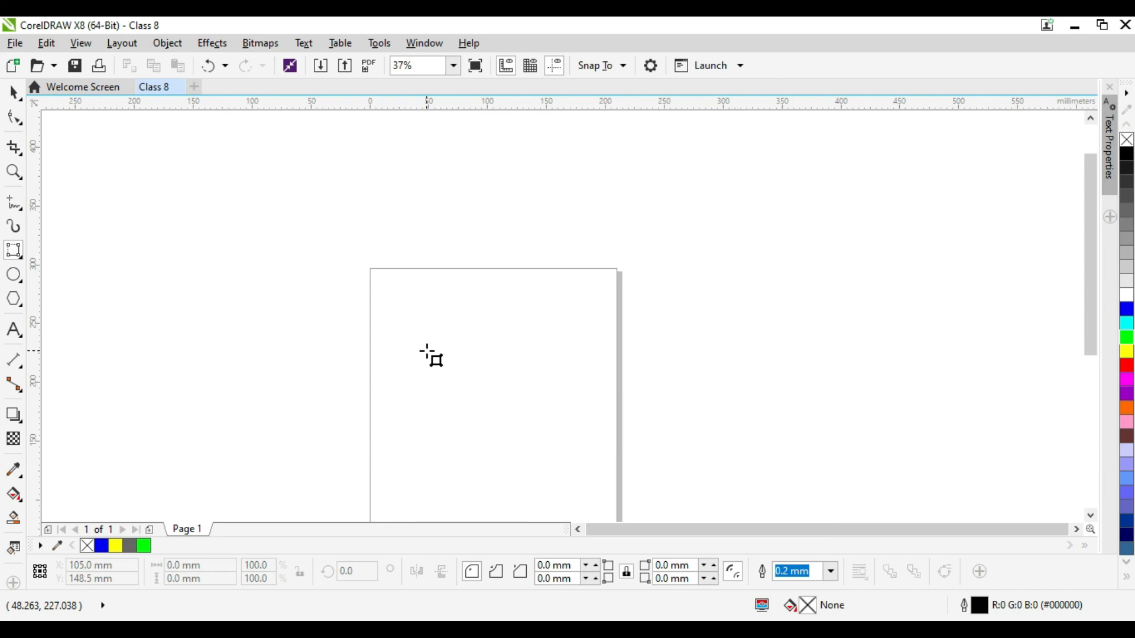
{"action": "left_click", "coordinate": [415, 350]}
{"action": "left_click_drag", "start_coordinate": [395, 323], "coordinate": [468, 333]}
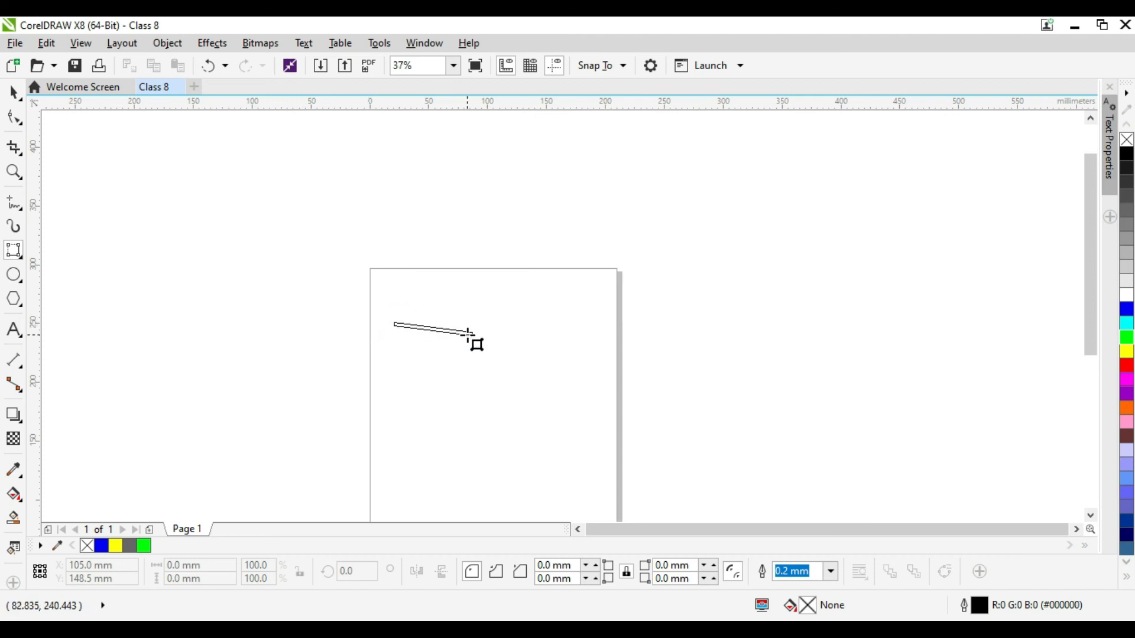
{"action": "left_click", "coordinate": [444, 340]}
{"action": "key", "text": "Delete"}
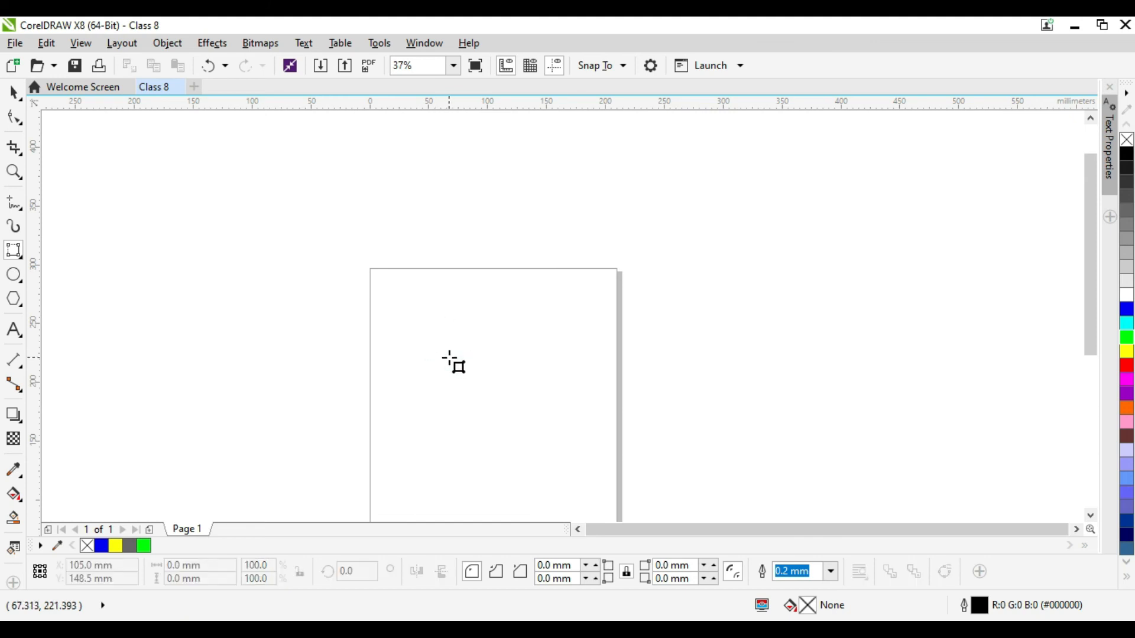
Step: Draw an upright three-point rectangle of about 67 by 119 mm on the page and delete it
{"action": "left_click", "coordinate": [427, 334]}
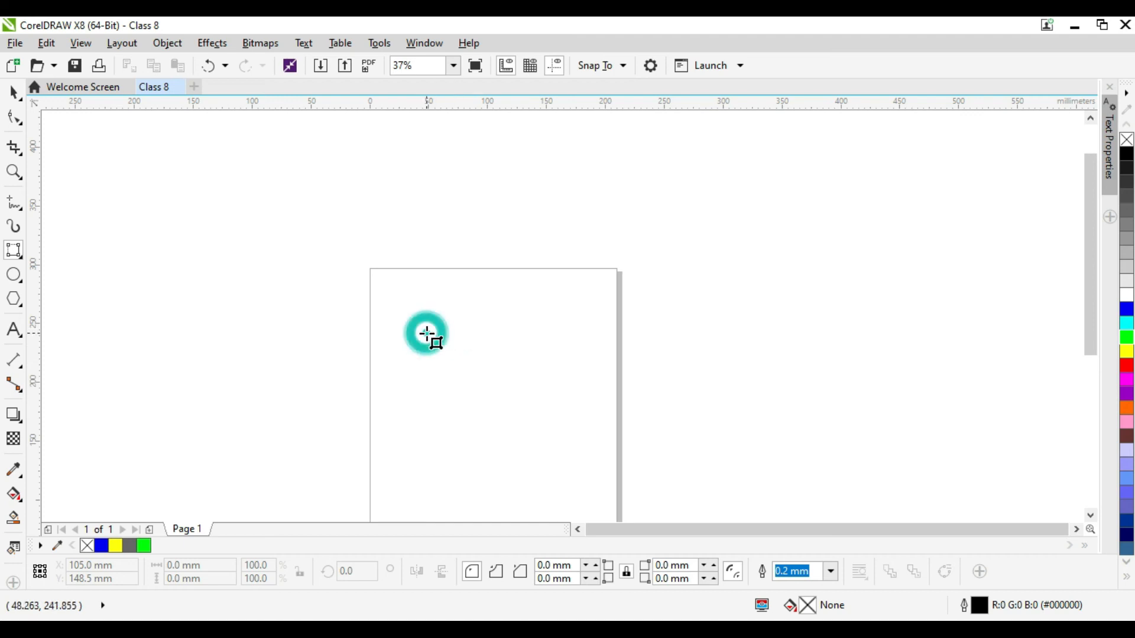
{"action": "left_click_drag", "start_coordinate": [427, 333], "coordinate": [506, 334]}
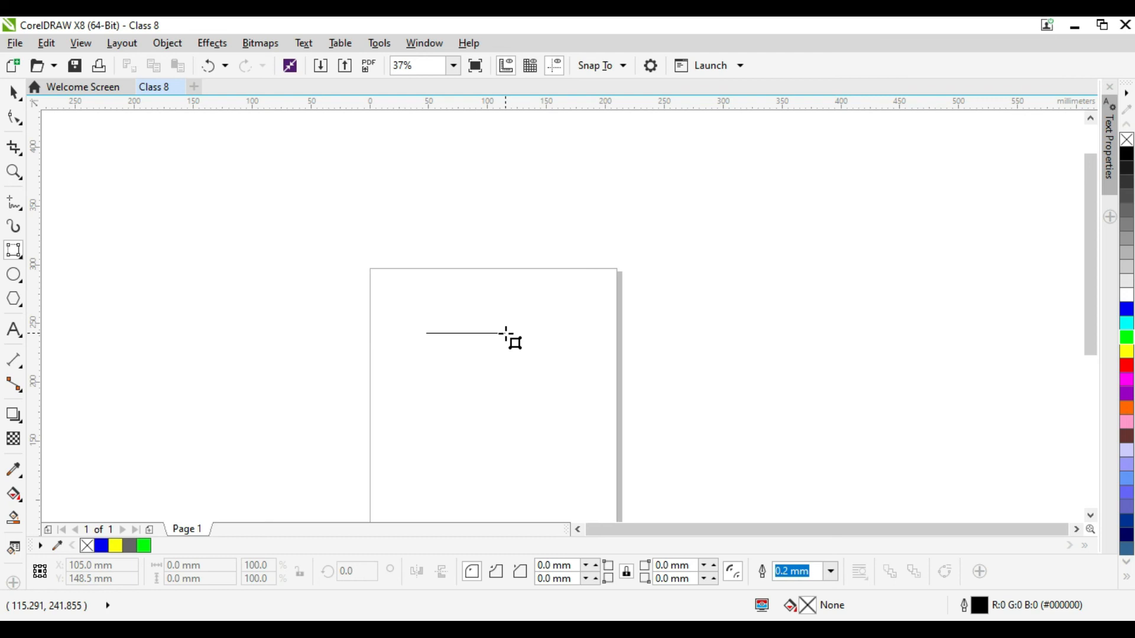
{"action": "left_click_drag", "start_coordinate": [506, 333], "coordinate": [506, 467]}
{"action": "left_click_drag", "start_coordinate": [506, 469], "coordinate": [497, 473]}
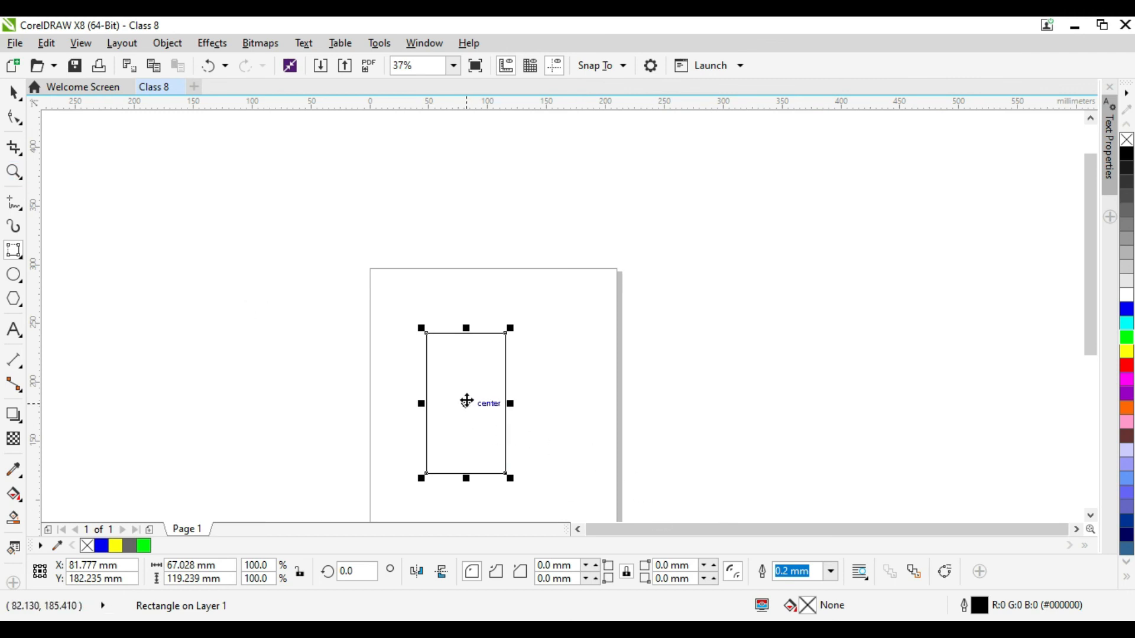
{"action": "key", "text": "Delete"}
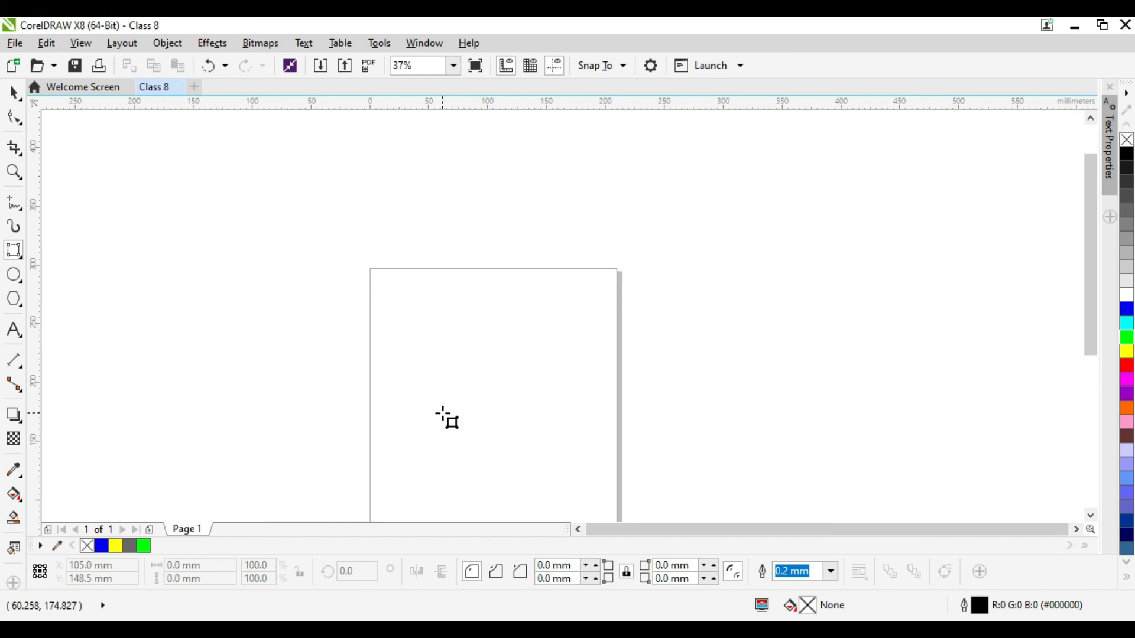
Step: Draw a three-point rectangle tilted 45 degrees and move it to the lower part of the page
{"action": "left_click_drag", "start_coordinate": [438, 414], "coordinate": [510, 340]}
{"action": "left_click", "coordinate": [572, 394]}
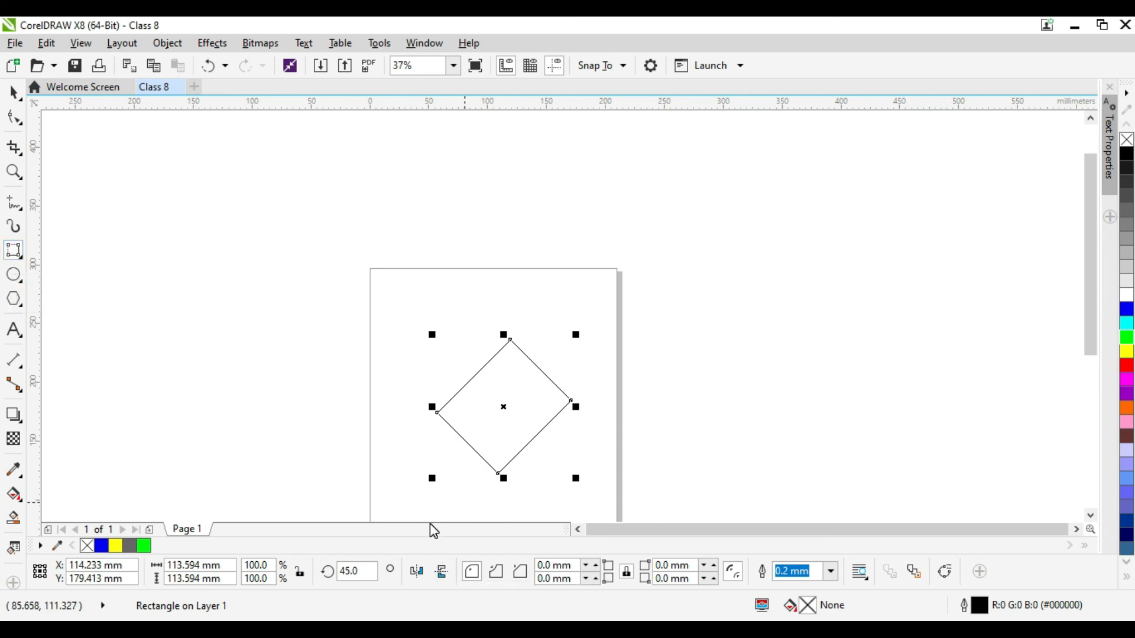
{"action": "left_click_drag", "start_coordinate": [504, 404], "coordinate": [483, 501]}
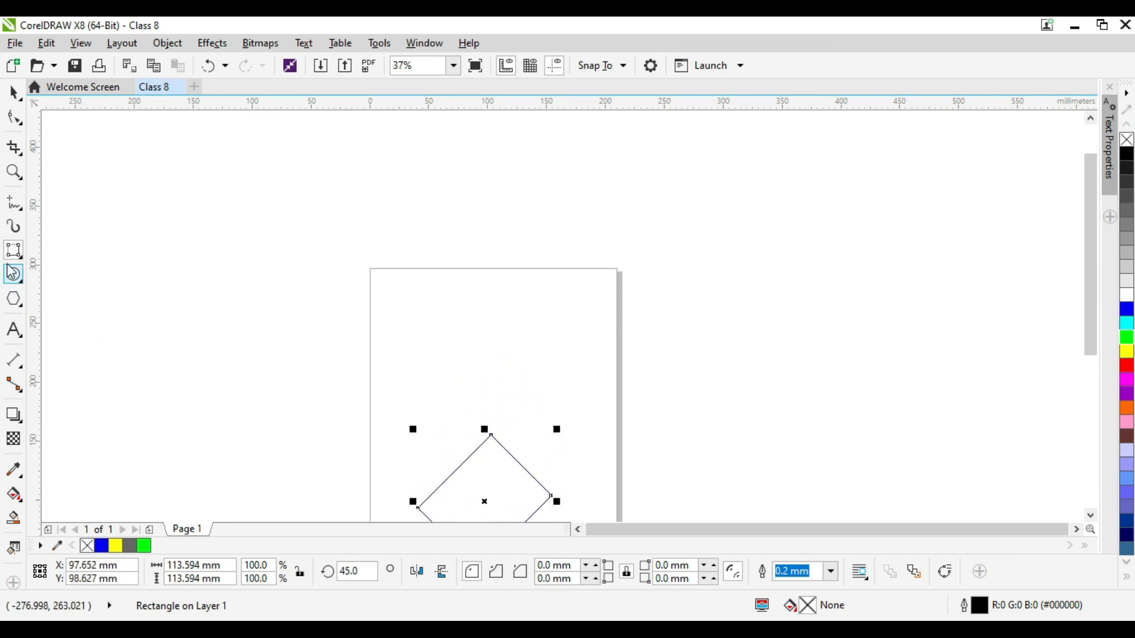
Step: Draw a square of about 90 mm with the Rectangle tool above the tilted one and make a copy rotated about 45 degrees
{"action": "left_click", "coordinate": [19, 254]}
{"action": "left_click", "coordinate": [74, 253]}
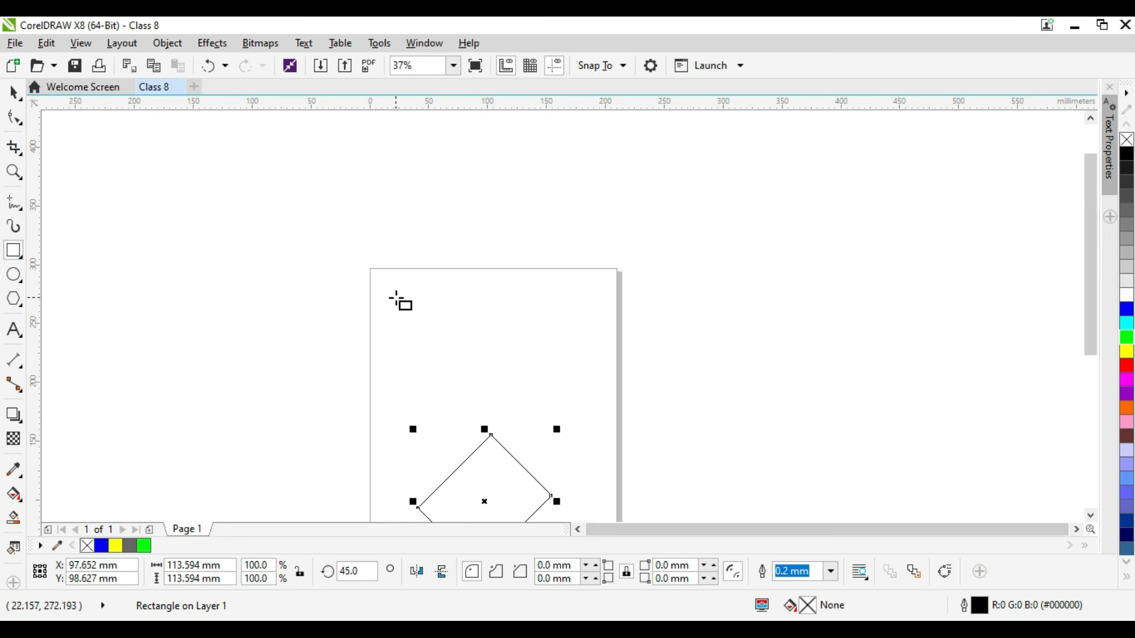
{"action": "left_click_drag", "start_coordinate": [394, 291], "coordinate": [503, 338]}
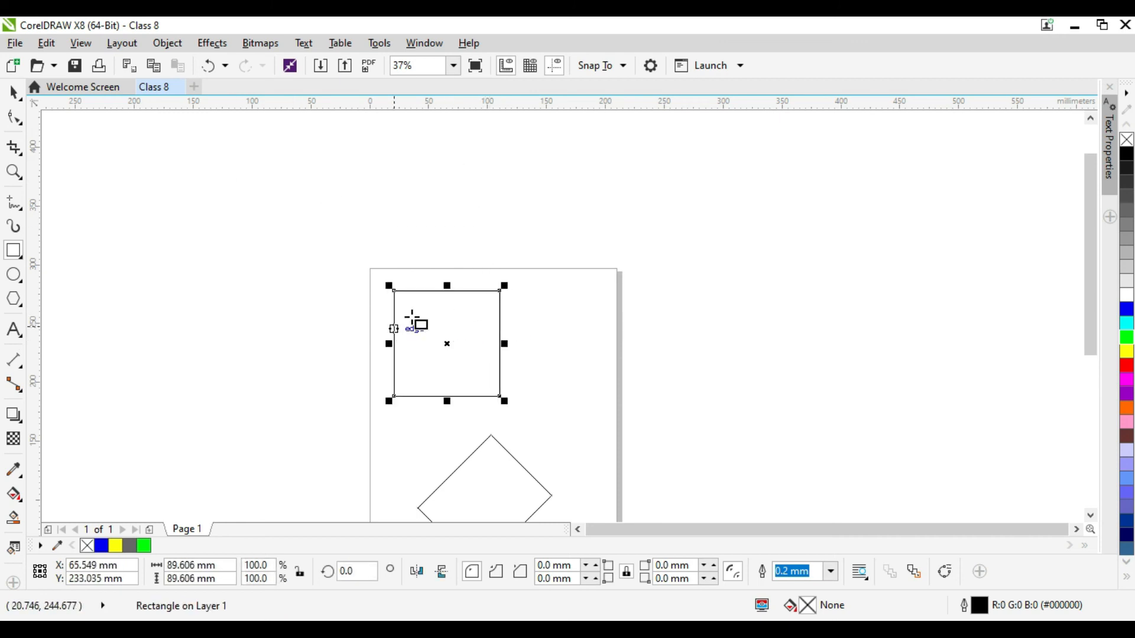
{"action": "left_click", "coordinate": [448, 347]}
{"action": "left_click_drag", "start_coordinate": [507, 287], "coordinate": [449, 250]}
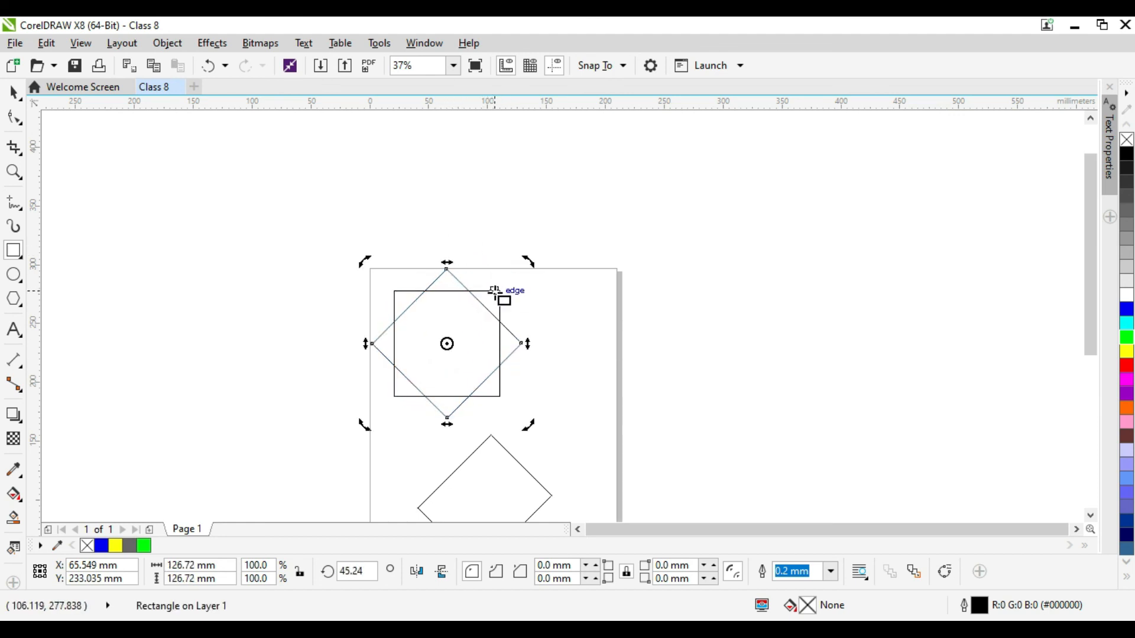
Step: Delete the unrotated square and the tilted three-point rectangle, leaving only the rotated copy near the page's top
{"action": "left_click", "coordinate": [13, 93]}
{"action": "left_click", "coordinate": [499, 305]}
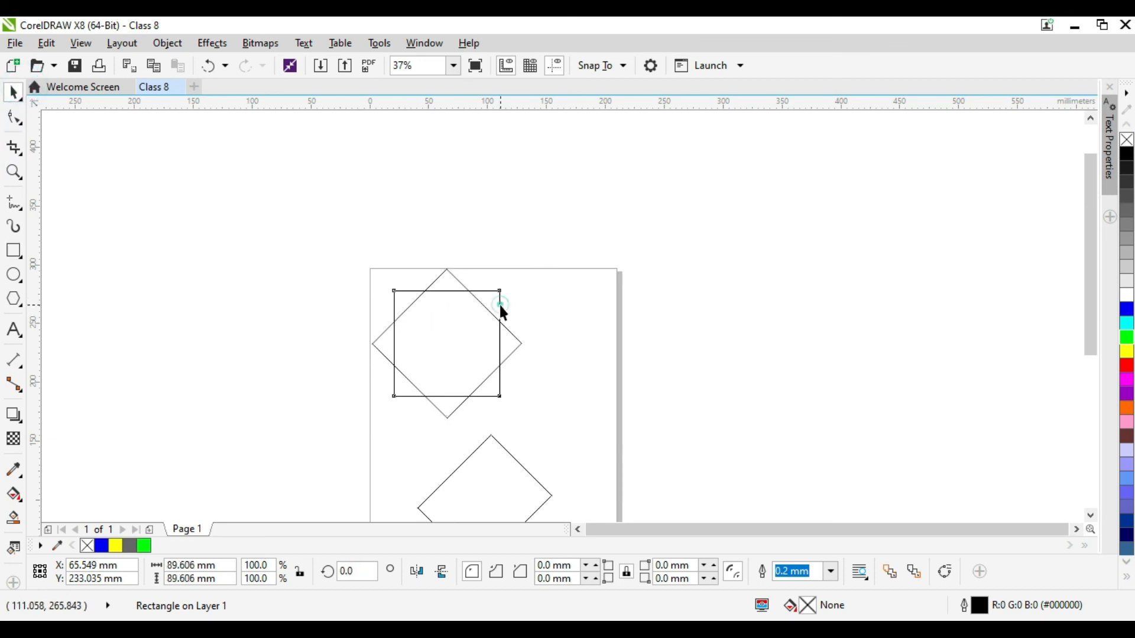
{"action": "key", "text": "Delete"}
{"action": "mouse_move", "coordinate": [476, 463]}
{"action": "left_mouse_down"}
{"action": "mouse_move", "coordinate": [512, 385]}
{"action": "mouse_move", "coordinate": [488, 445]}
{"action": "mouse_move", "coordinate": [495, 471]}
{"action": "left_mouse_up"}
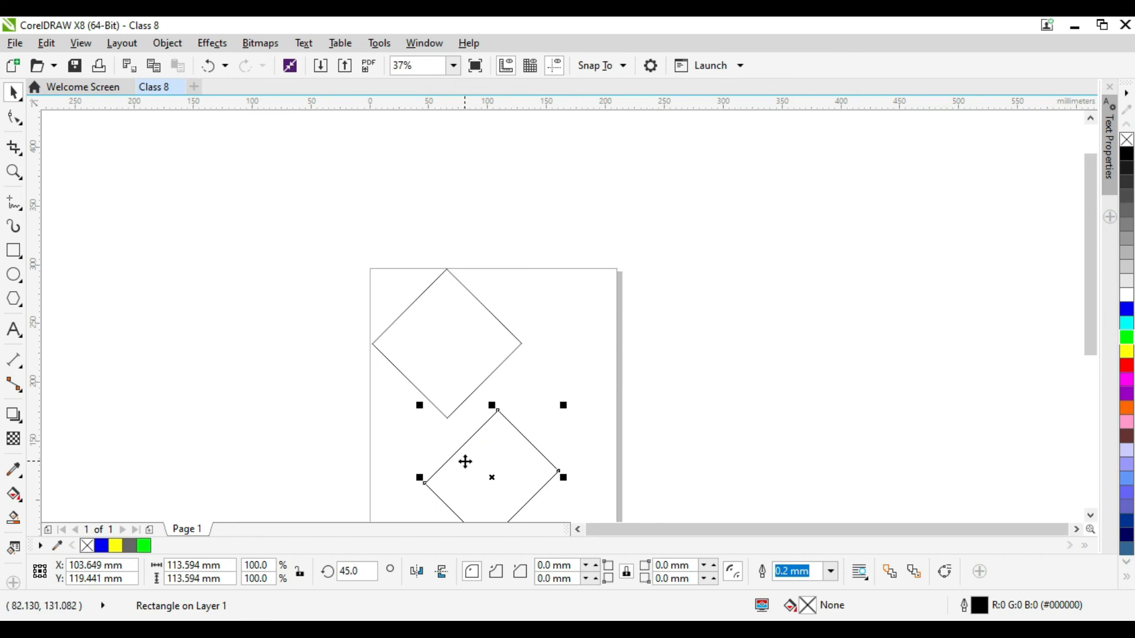
{"action": "key", "text": "Delete"}
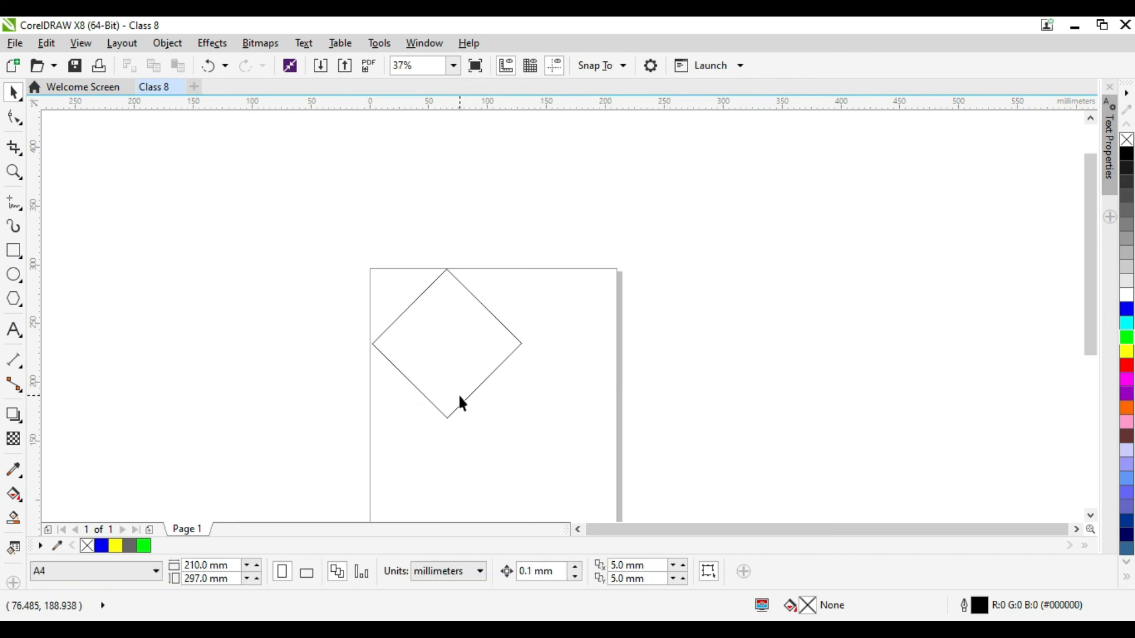
Step: Rotate the remaining diamond by 45 degrees to turn it into an upright square
{"action": "left_click", "coordinate": [451, 360]}
{"action": "left_click_drag", "start_coordinate": [451, 324], "coordinate": [455, 334]}
{"action": "left_click", "coordinate": [459, 322]}
{"action": "left_click_drag", "start_coordinate": [527, 265], "coordinate": [564, 353]}
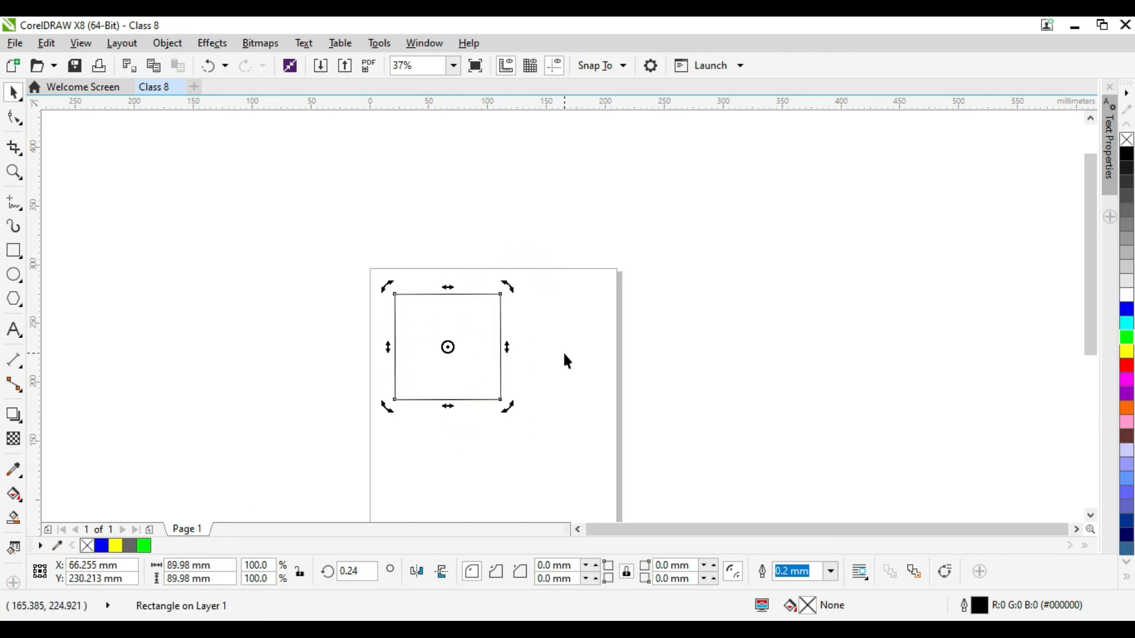
Step: Duplicate the square horizontally, placing the copy about 52 mm to the right so that it overlaps the original
{"action": "left_click", "coordinate": [459, 348]}
{"action": "left_click_drag", "start_coordinate": [450, 319], "coordinate": [511, 318]}
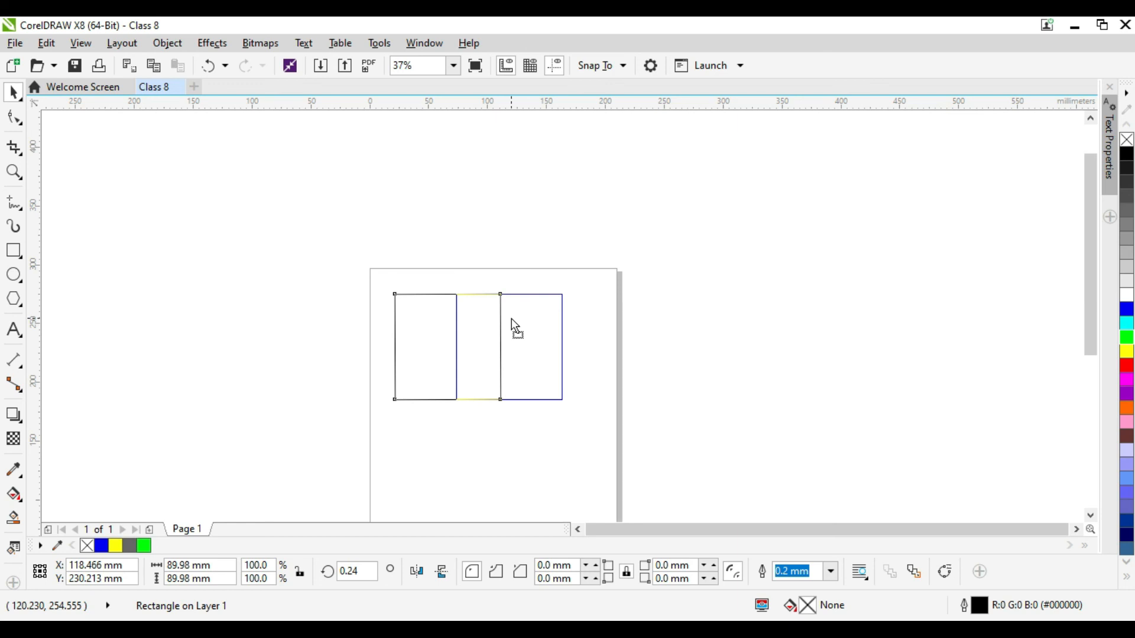
{"action": "left_click_drag", "start_coordinate": [511, 319], "coordinate": [511, 319]}
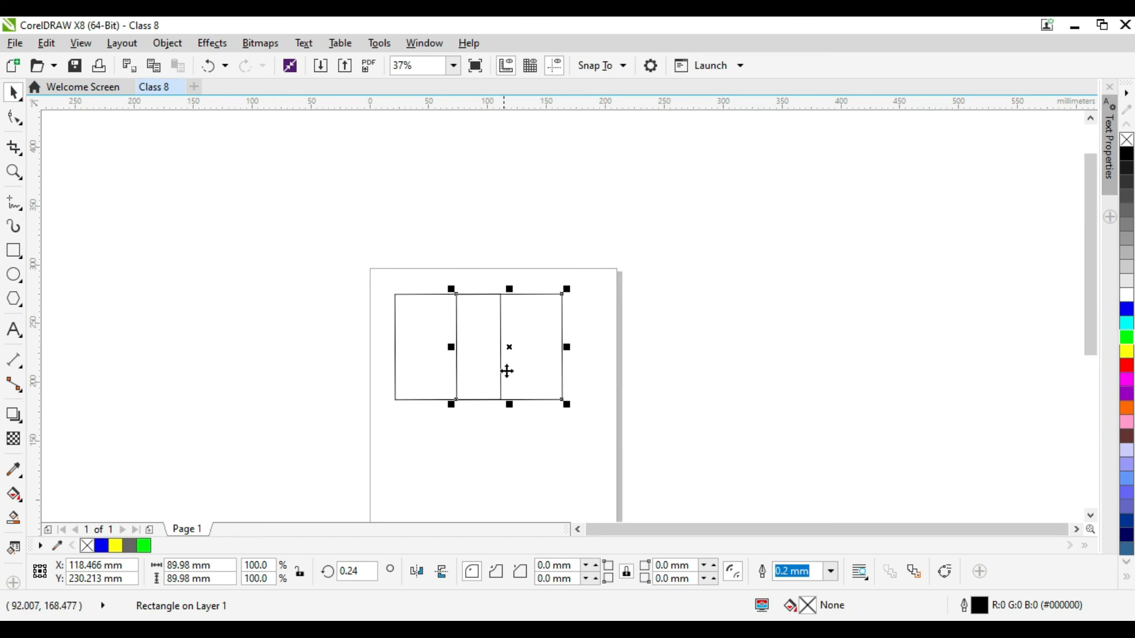
Step: Place another copy of the square about 72 mm further right and repeat the duplication to extend the row
{"action": "left_click", "coordinate": [511, 346]}
{"action": "left_click_drag", "start_coordinate": [522, 347], "coordinate": [594, 347]}
{"action": "key", "text": "ctrl+r"}
{"action": "key", "text": "ctrl+r"}
{"action": "key", "text": "ctrl+r"}
{"action": "key", "text": "ctrl+r"}
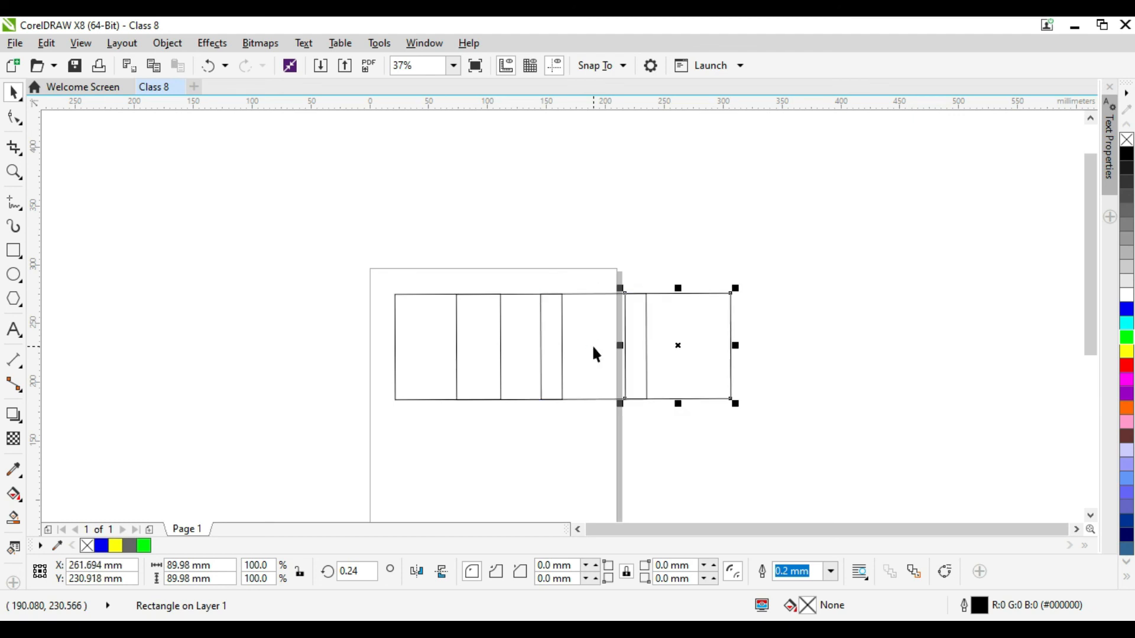
Step: Repeat the last duplication until the row of overlapping squares holds nine squares
{"action": "key", "text": "ctrl+r"}
{"action": "key", "text": "ctrl+r"}
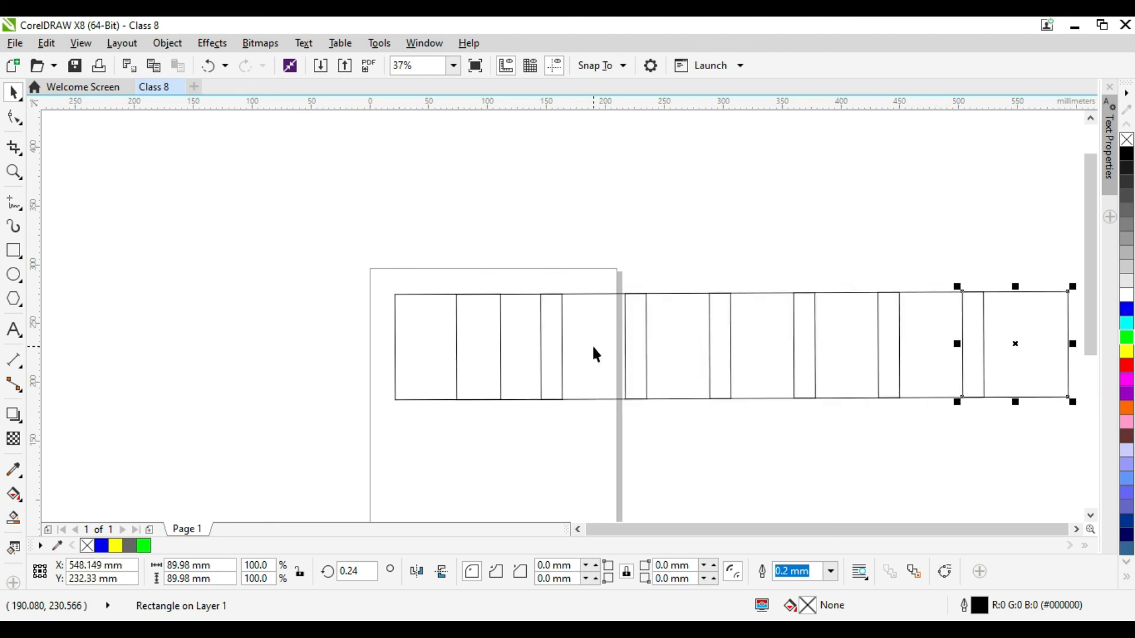
{"action": "key", "text": "F4"}
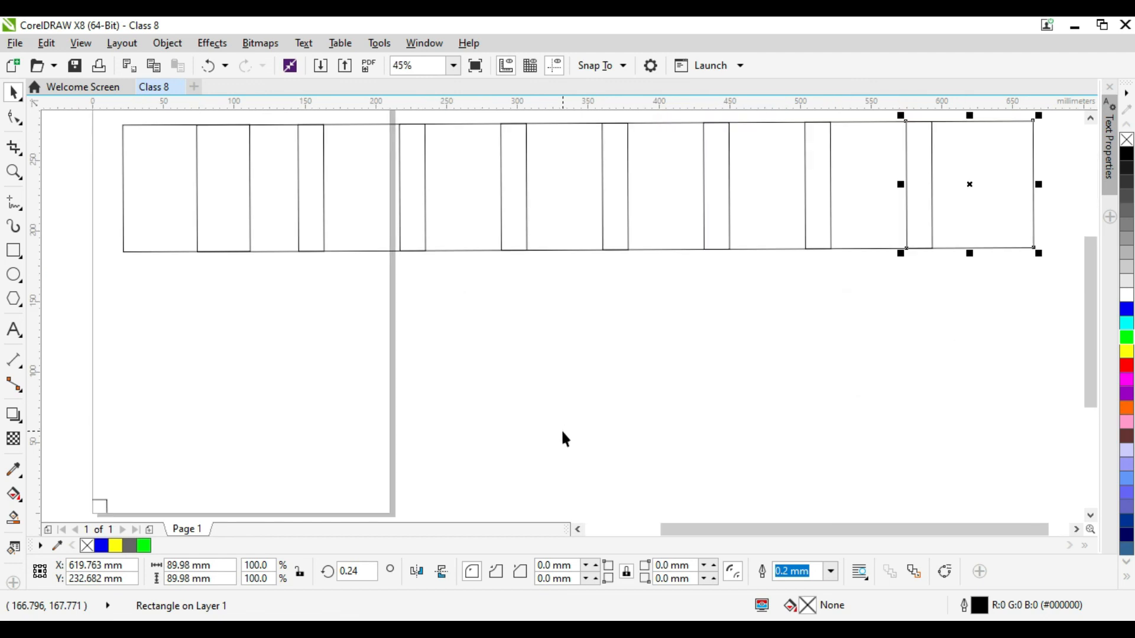
Step: Duplicate the whole row of nine squares about 89 mm downward and repeat the duplication to build four stacked rows
{"action": "left_click", "coordinate": [558, 429]}
{"action": "left_click_drag", "start_coordinate": [108, 118], "coordinate": [923, 280]}
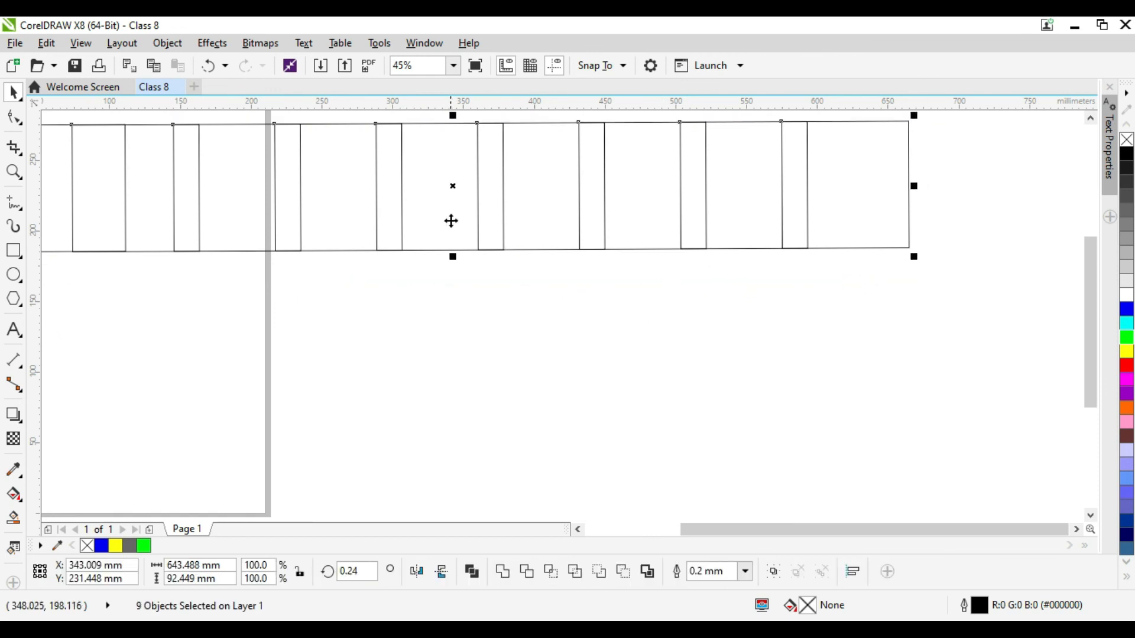
{"action": "left_click_drag", "start_coordinate": [452, 186], "coordinate": [452, 313]}
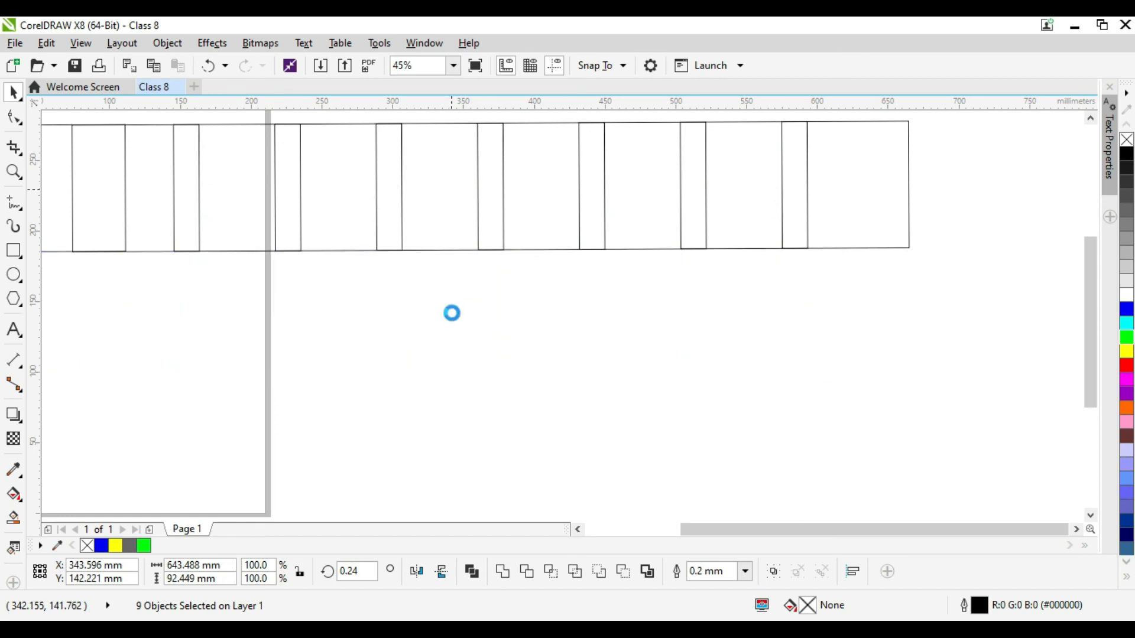
{"action": "key", "text": "ctrl+r"}
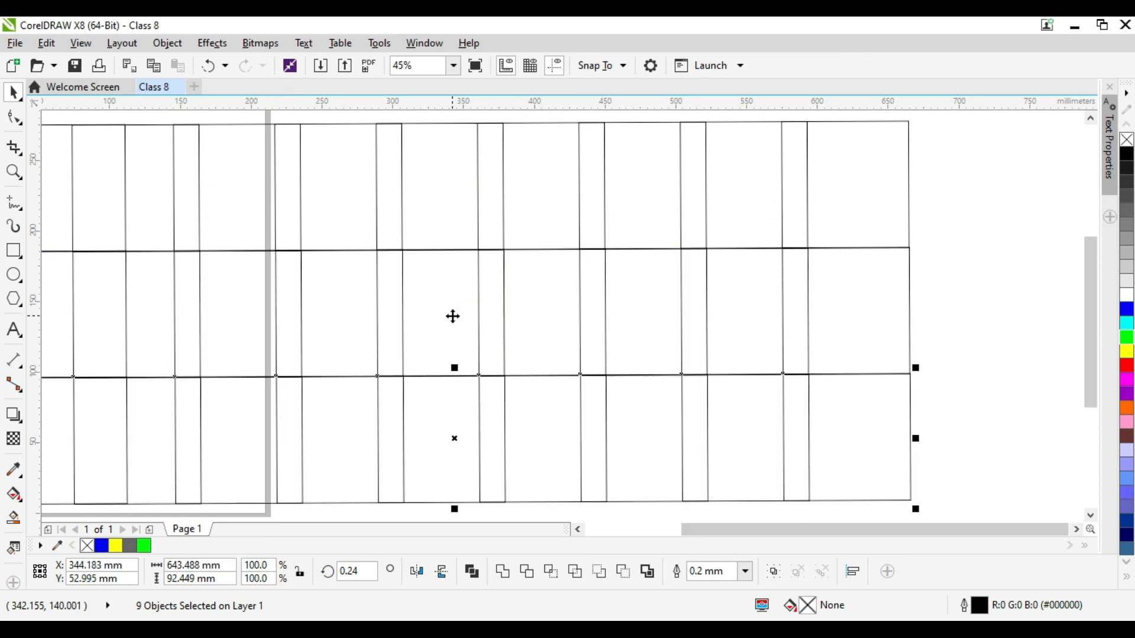
{"action": "key", "text": "ctrl+r"}
{"action": "key", "text": "F4"}
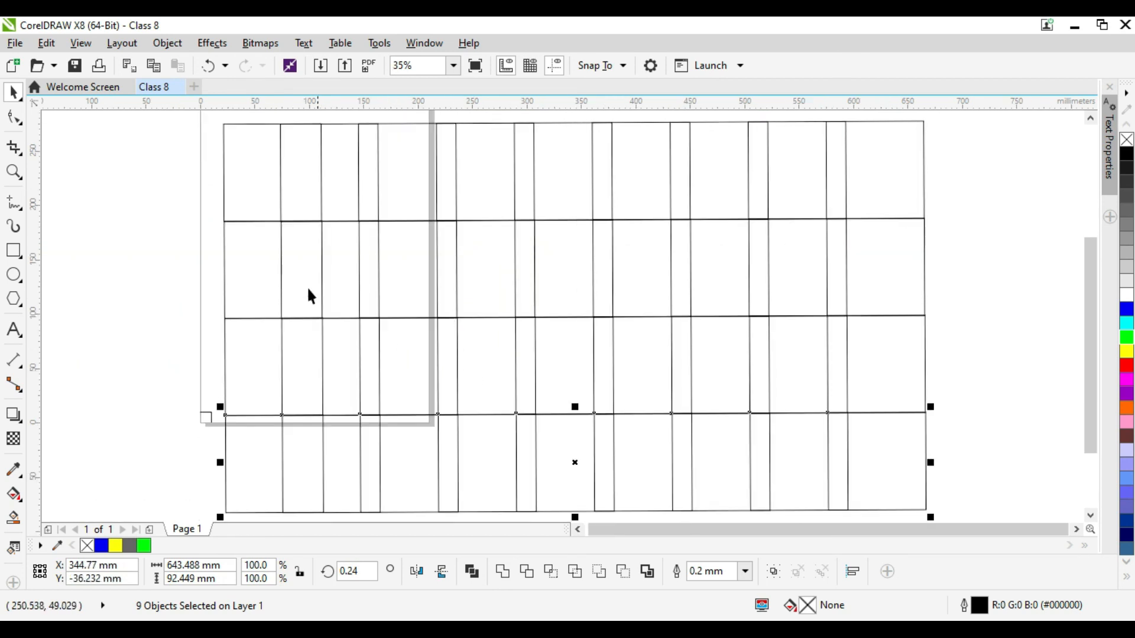
Step: Delete the entire grid of squares from the drawing
{"action": "left_click", "coordinate": [186, 233]}
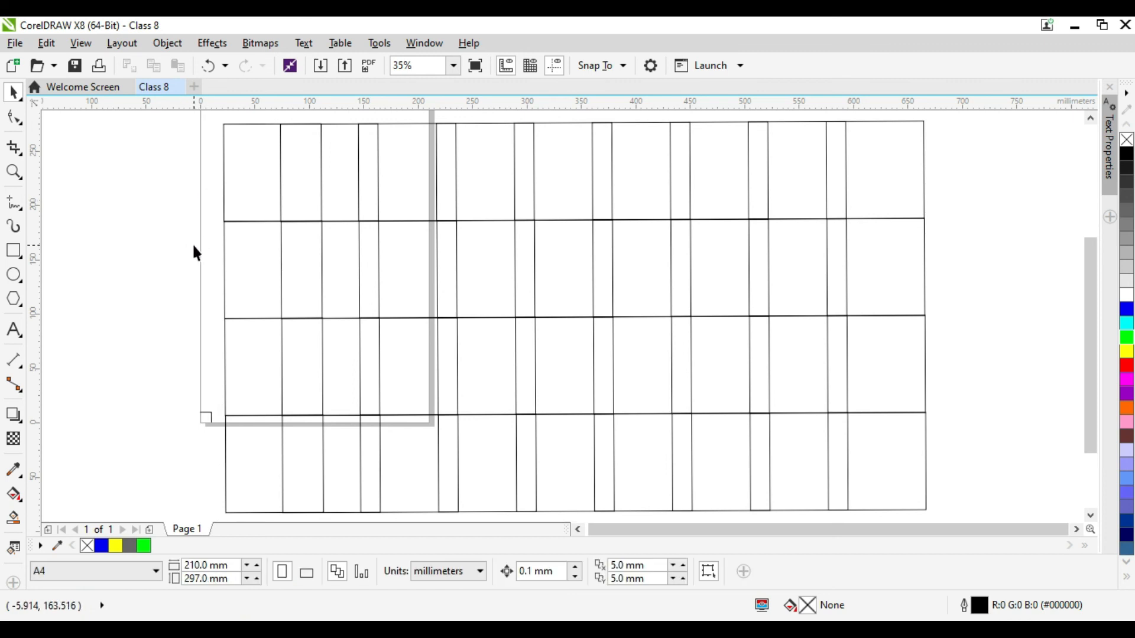
{"action": "key", "text": "ctrl+a"}
{"action": "key", "text": "Delete"}
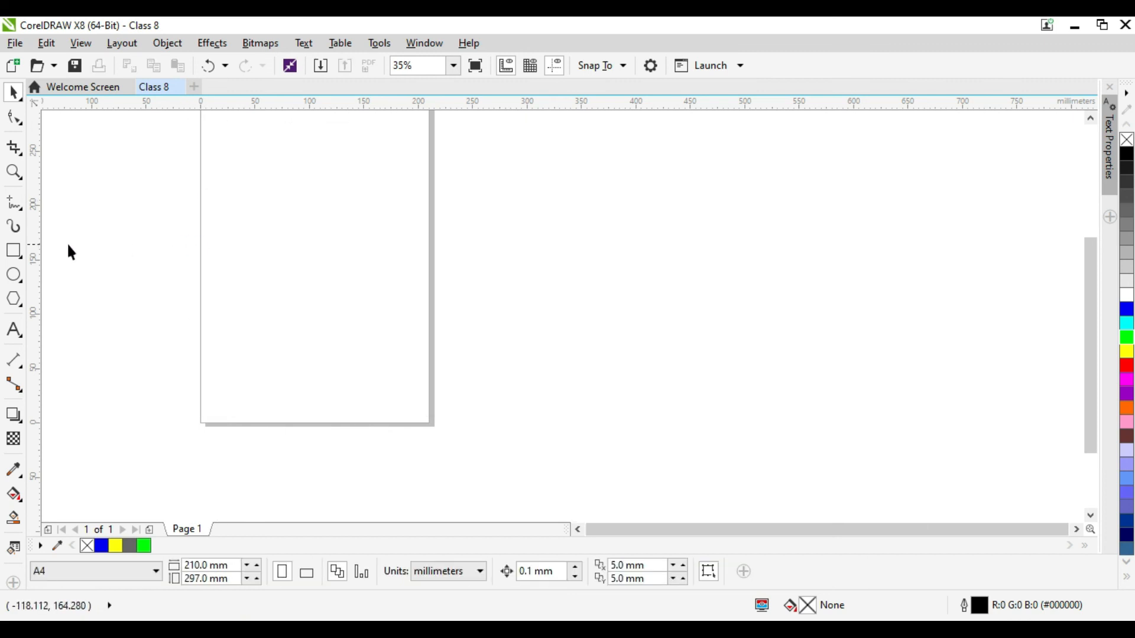
Step: Create a rectangle matching the 210 × 297 mm page frame with the Rectangle tool and delete it again
{"action": "double_click", "coordinate": [14, 253]}
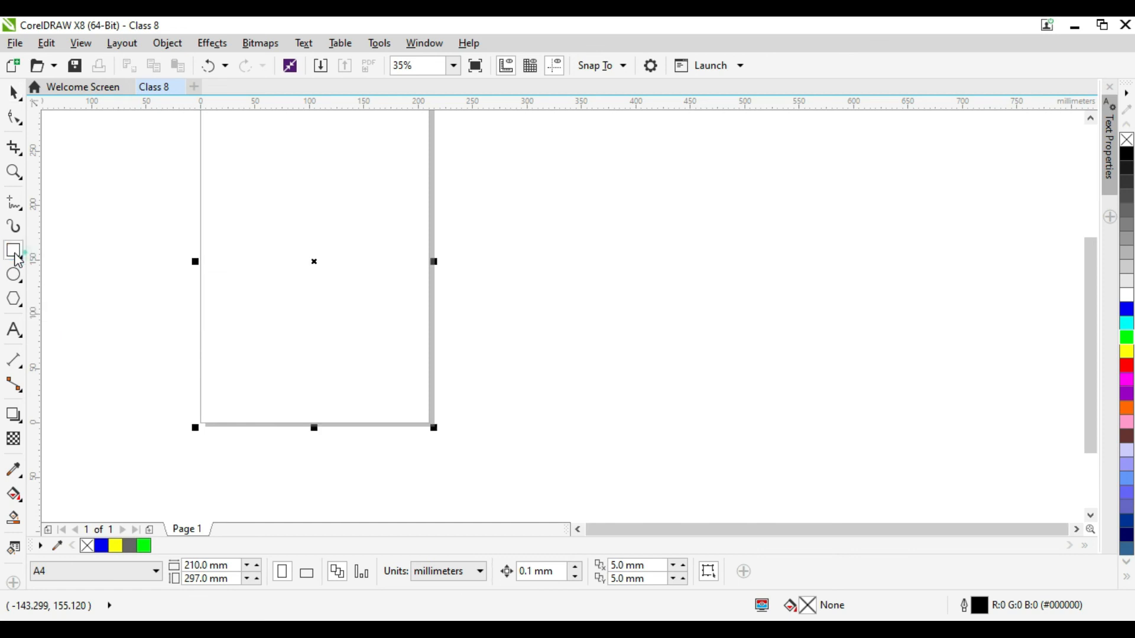
{"action": "key", "text": "F4"}
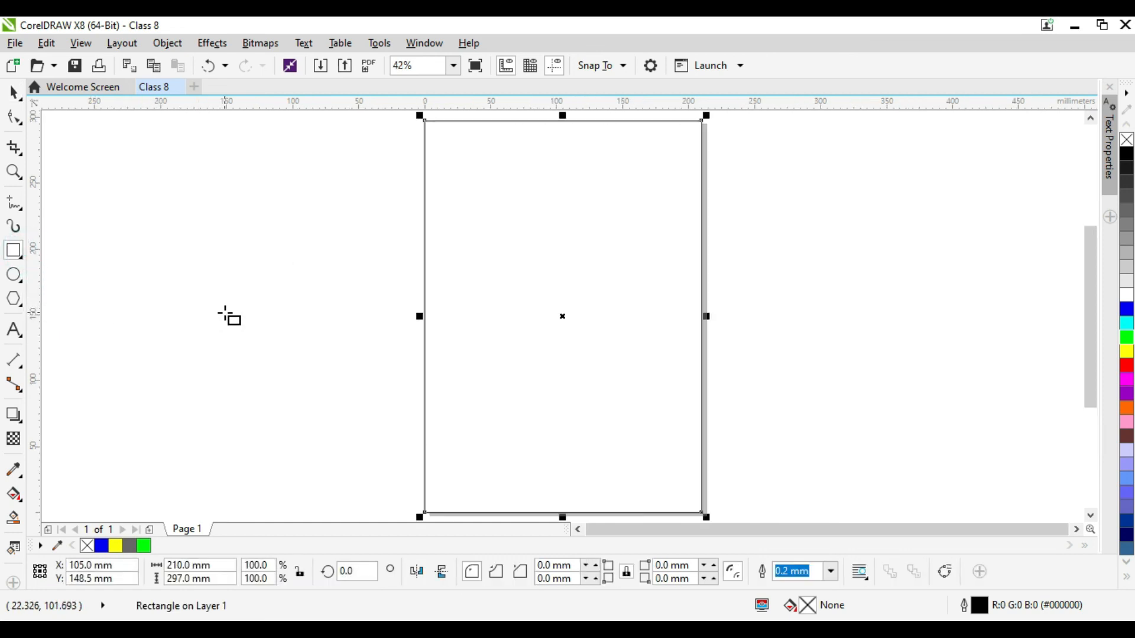
{"action": "left_click", "coordinate": [17, 243]}
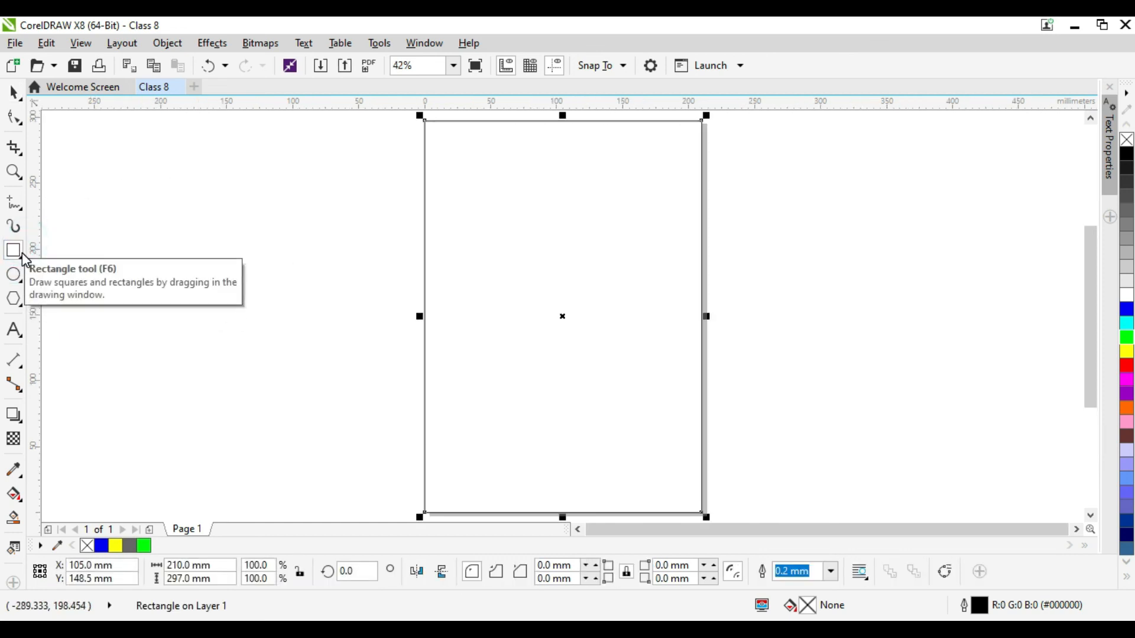
{"action": "key", "text": "Delete"}
Step: Draw a rectangle about 333 × 282 mm well outside the page, to its lower right
{"action": "scroll", "coordinate": [305, 329], "scroll_direction": "down", "scroll_amount": 5}
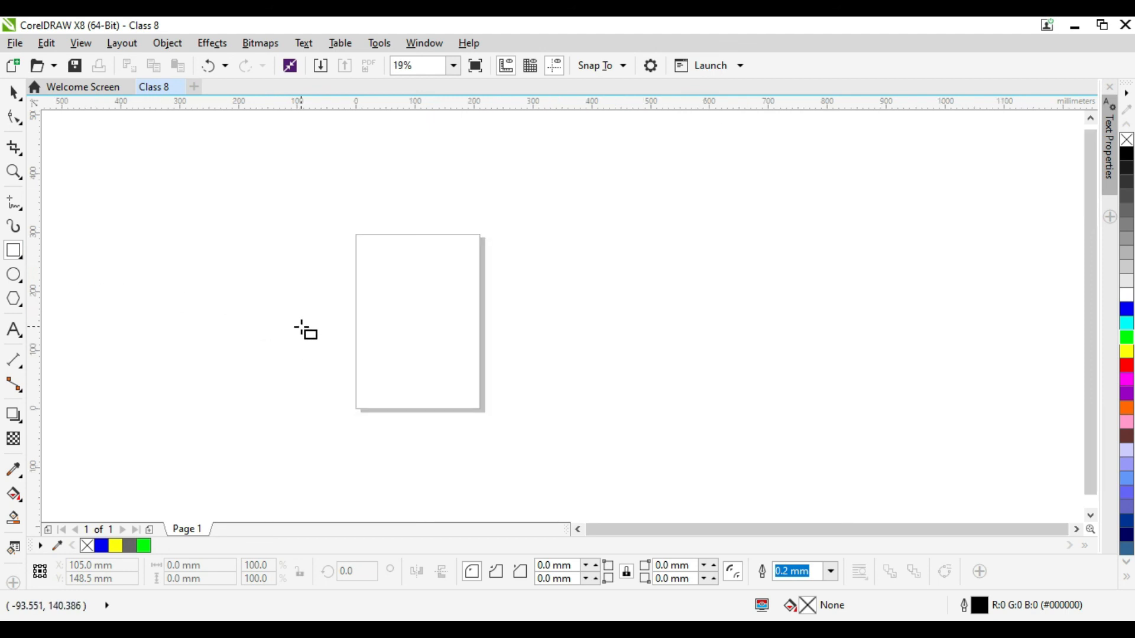
{"action": "left_click_drag", "start_coordinate": [612, 426], "coordinate": [663, 470]}
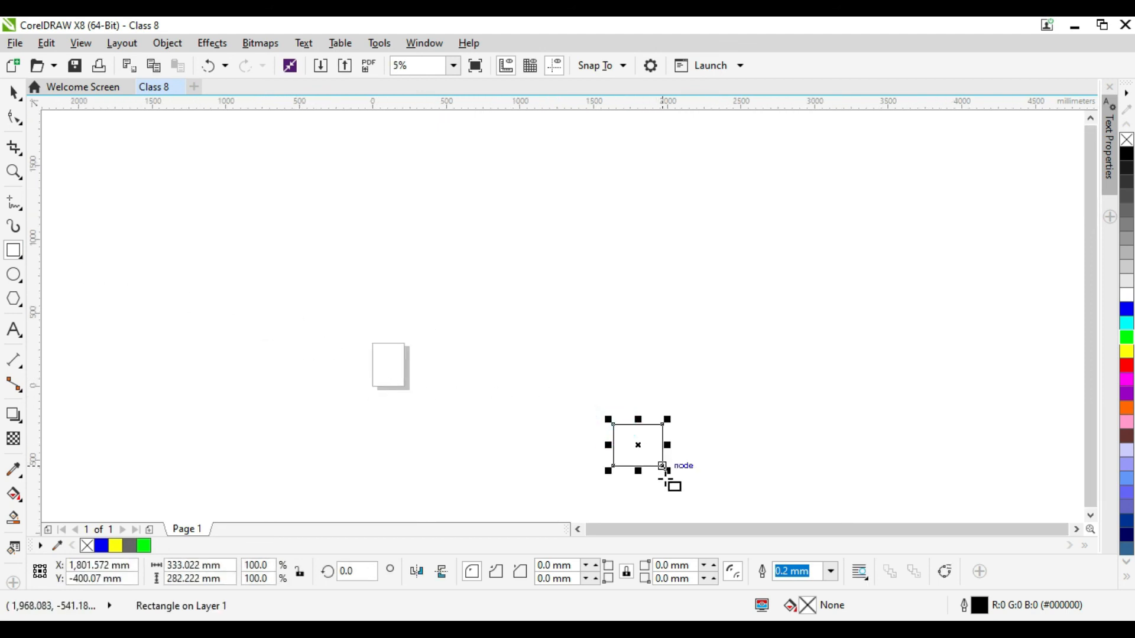
{"action": "scroll", "coordinate": [712, 474], "scroll_direction": "up", "scroll_amount": 5}
{"action": "scroll", "coordinate": [290, 354], "scroll_direction": "down", "scroll_amount": 1}
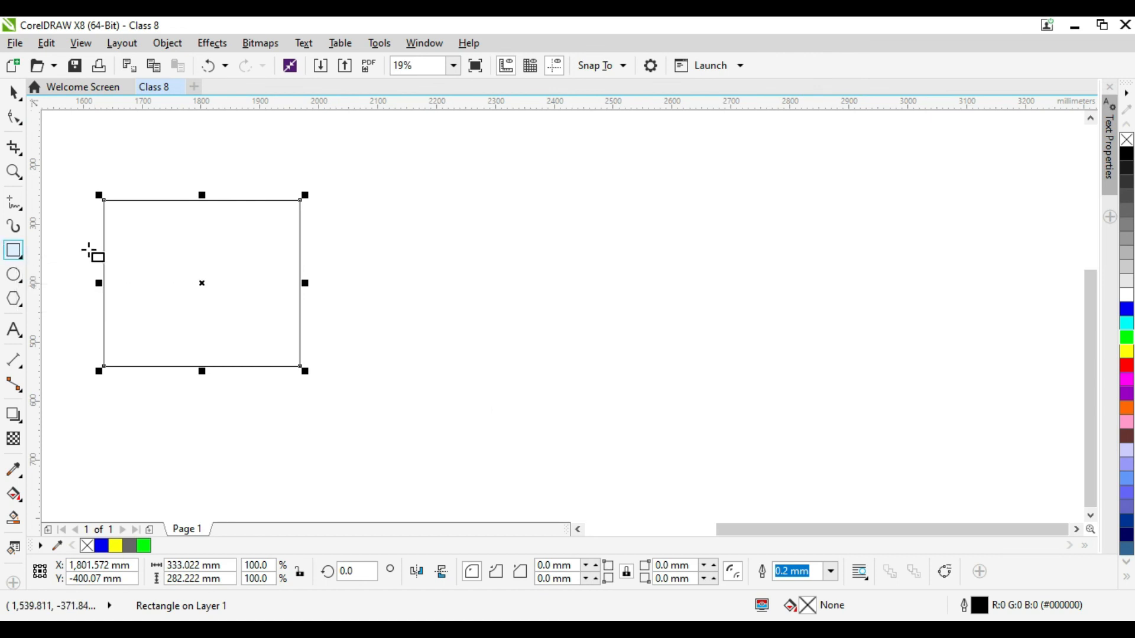
Step: Delete the rectangle drawn outside the page
{"action": "left_click", "coordinate": [13, 94]}
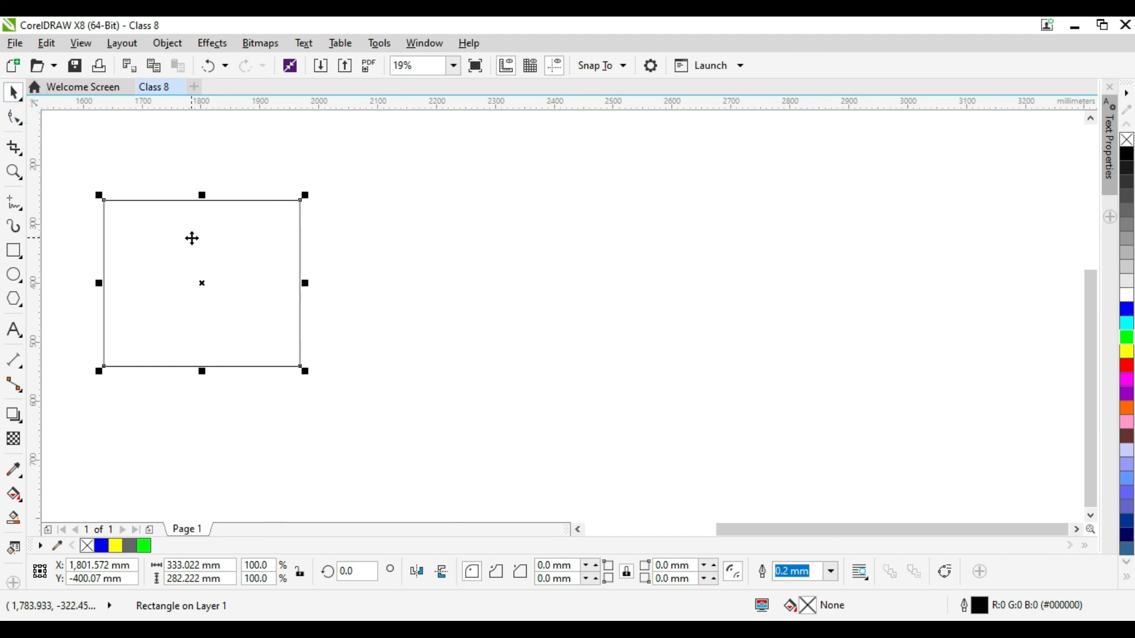
{"action": "left_click", "coordinate": [191, 238]}
{"action": "key", "text": "Delete"}
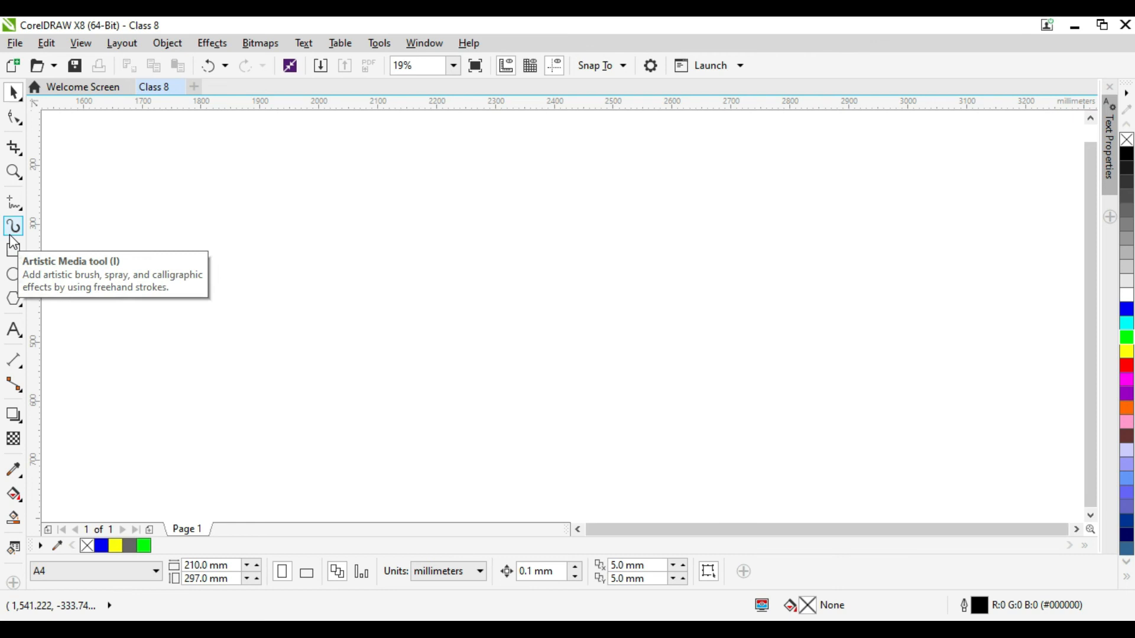
Step: Create a page-sized rectangle with the Rectangle tool and lock it in place
{"action": "left_click", "coordinate": [13, 255]}
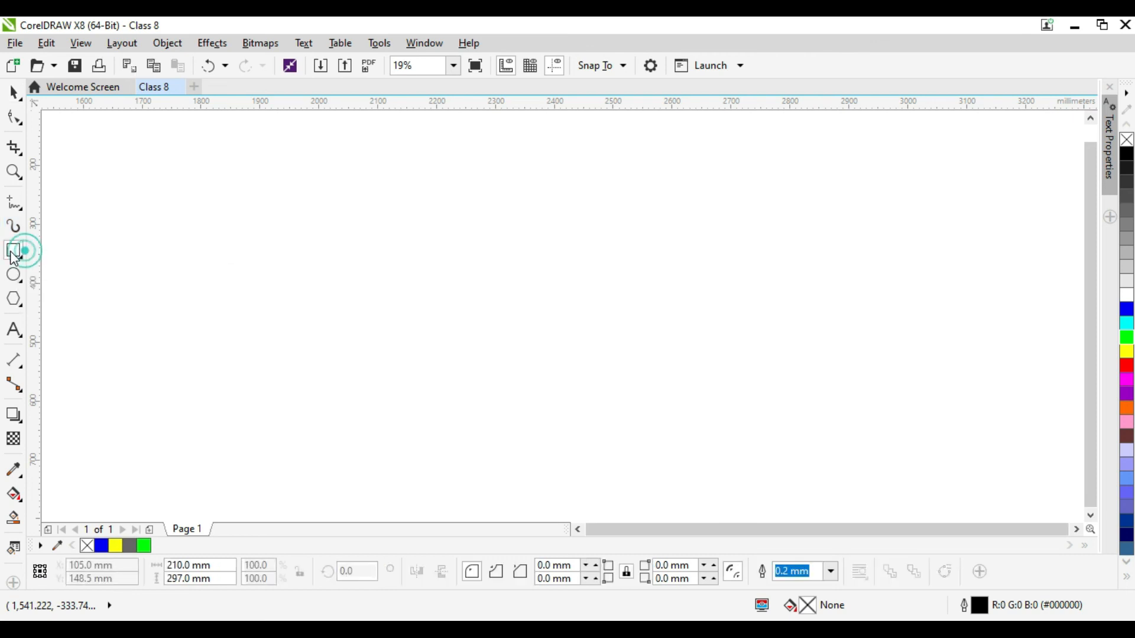
{"action": "key", "text": "shift+F4"}
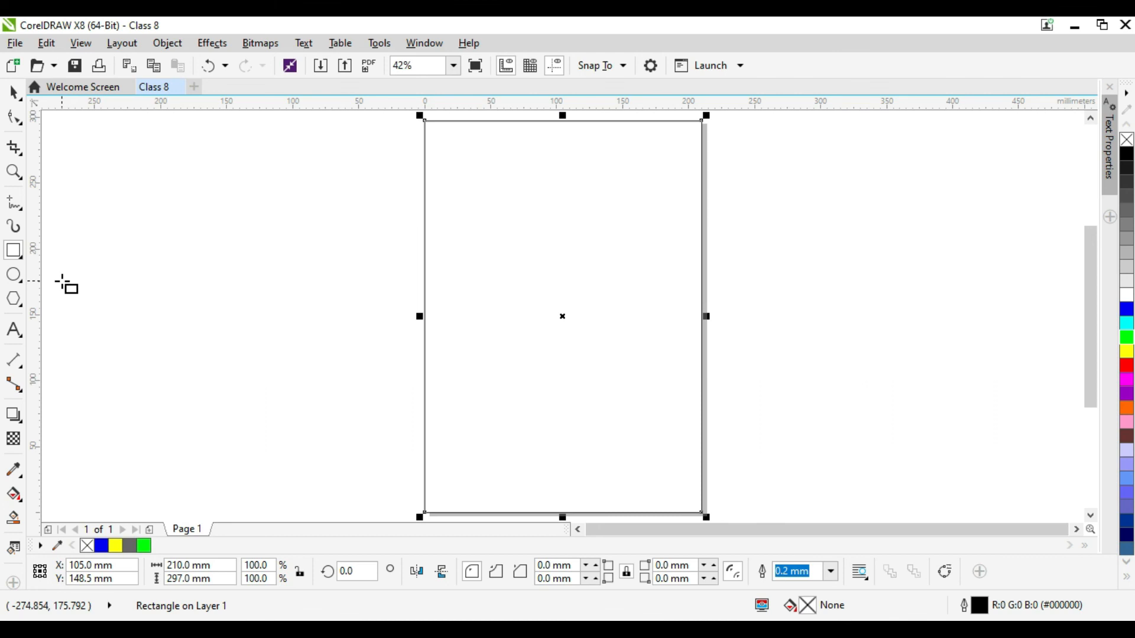
{"action": "right_click", "coordinate": [494, 273]}
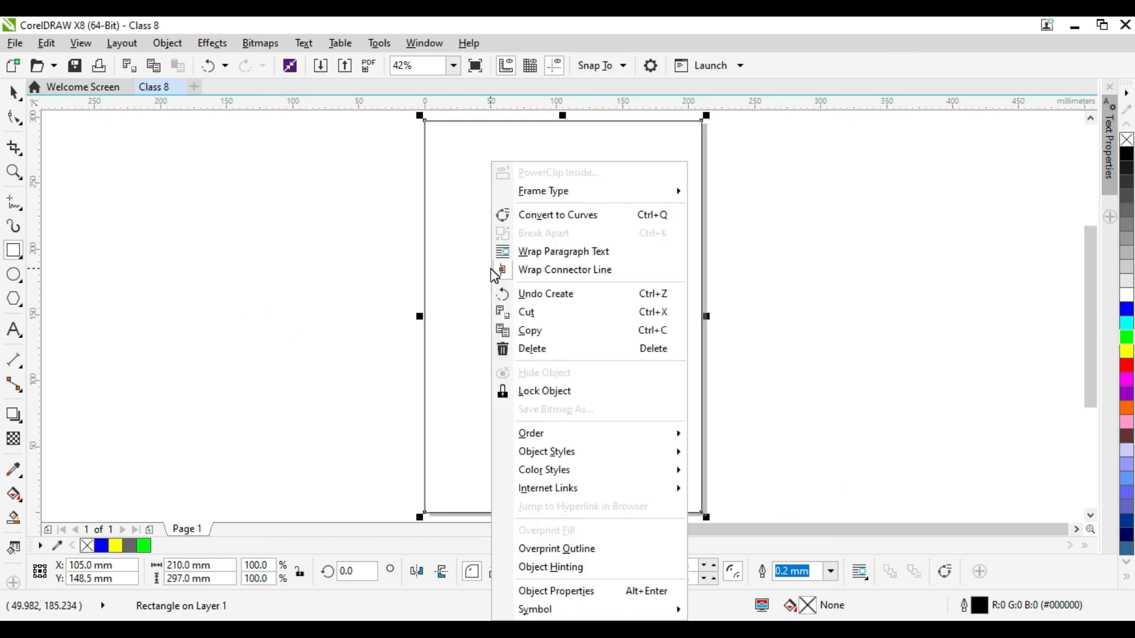
{"action": "left_click", "coordinate": [591, 392]}
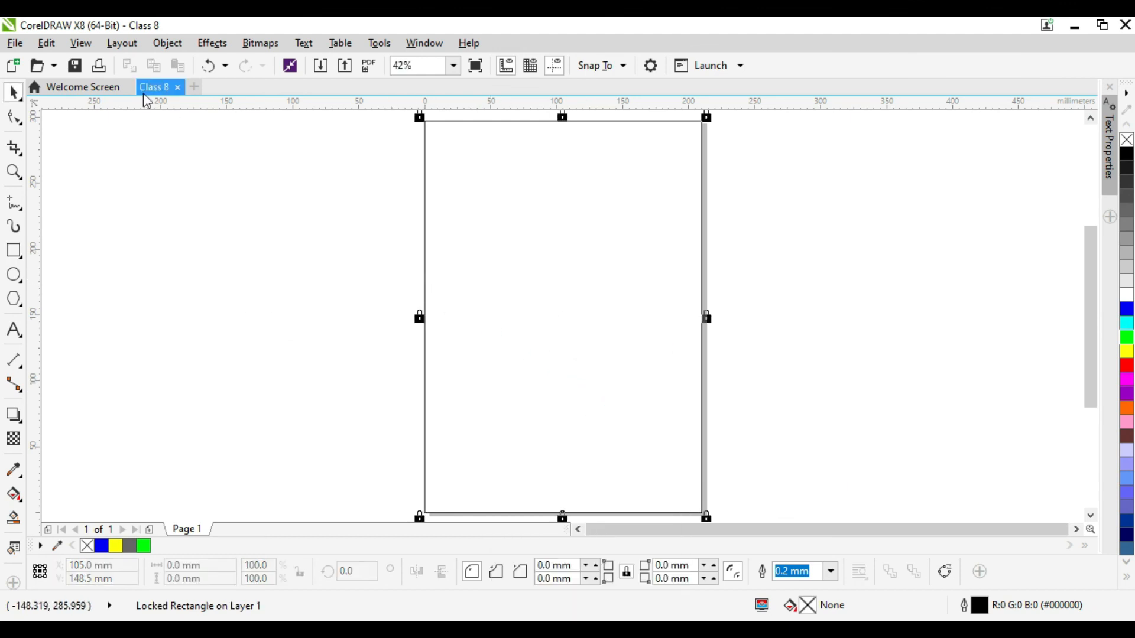
Step: Try to select and move the locked page-sized rectangle
{"action": "left_click", "coordinate": [13, 92]}
{"action": "left_click_drag", "start_coordinate": [467, 187], "coordinate": [618, 130]}
{"action": "left_click_drag", "start_coordinate": [591, 182], "coordinate": [569, 317]}
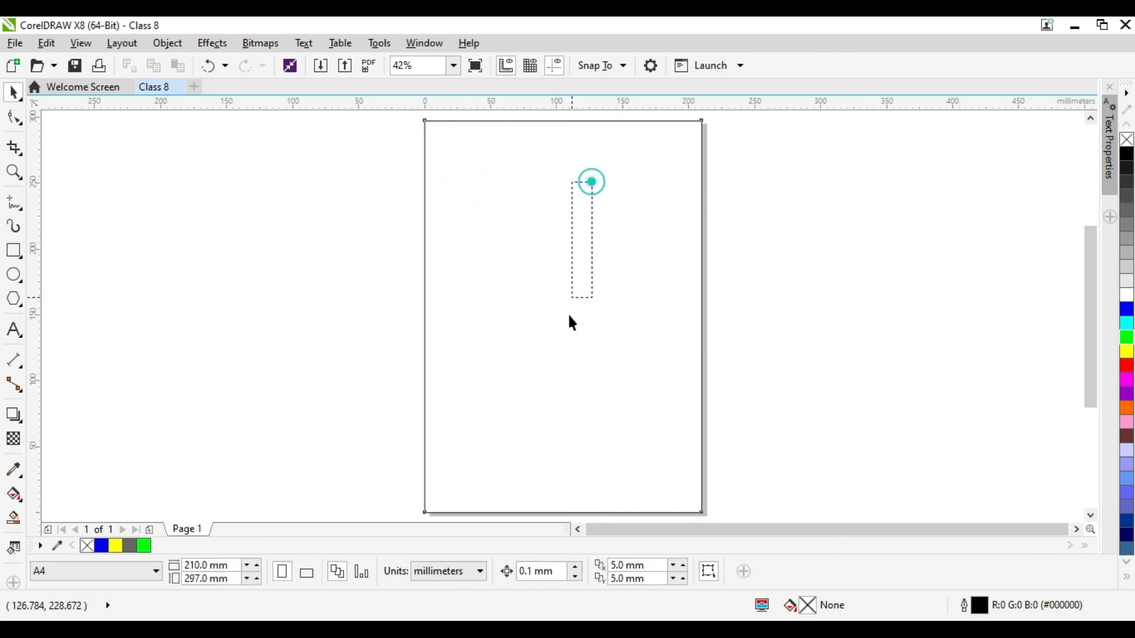
{"action": "left_click", "coordinate": [452, 120]}
{"action": "left_click_drag", "start_coordinate": [465, 182], "coordinate": [547, 323]}
{"action": "left_click_drag", "start_coordinate": [547, 322], "coordinate": [617, 345]}
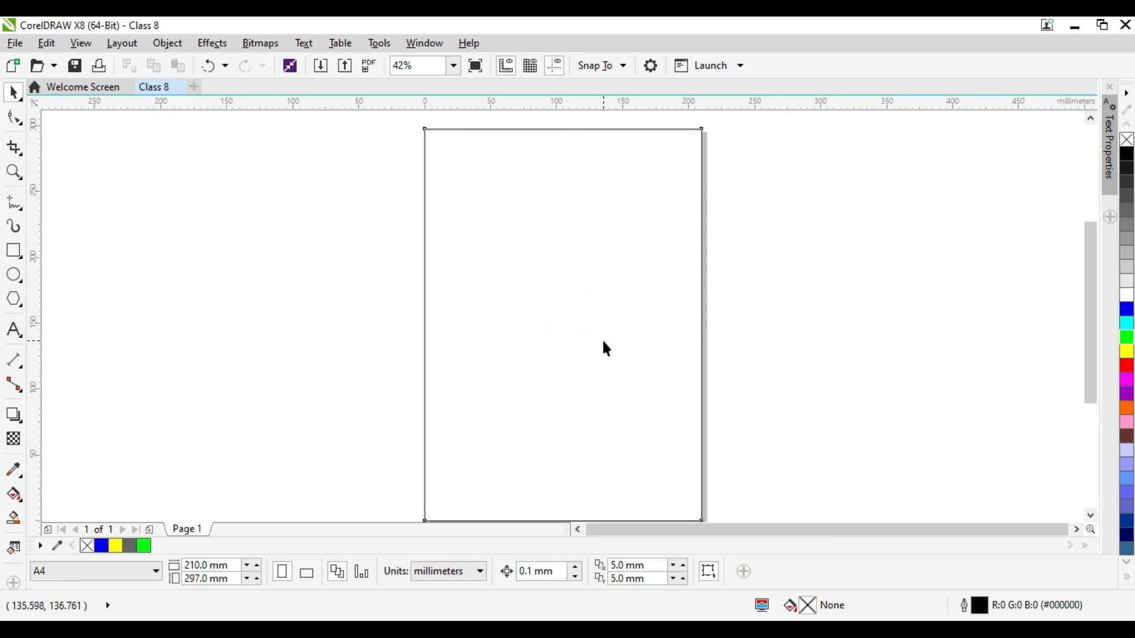
Step: Unlock the page-sized rectangle and delete it from the page
{"action": "right_click", "coordinate": [580, 309]}
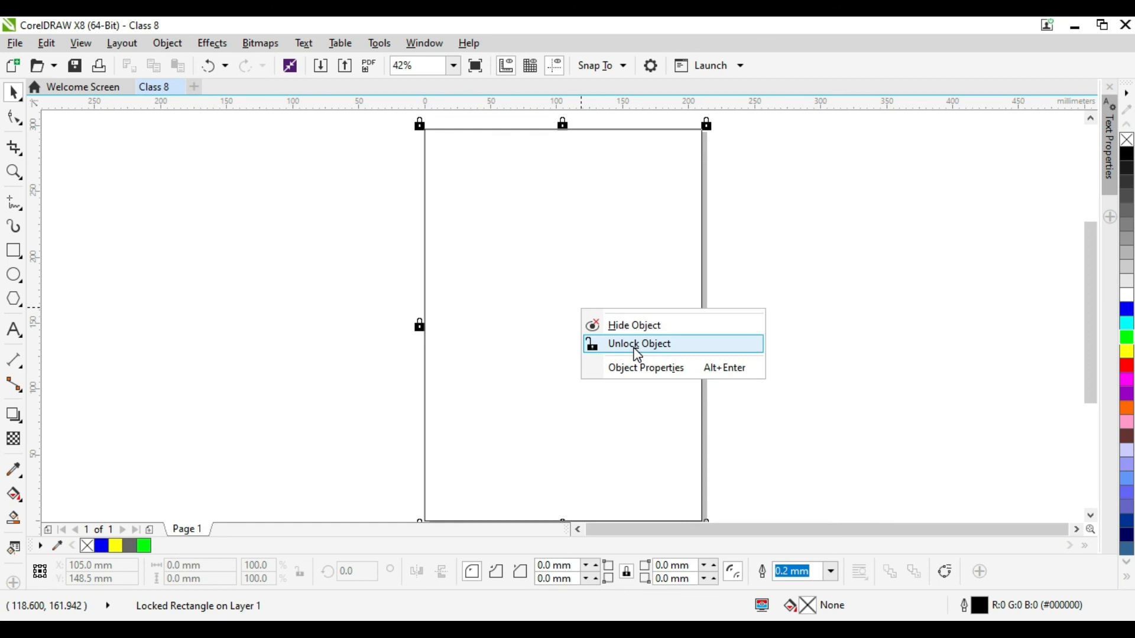
{"action": "left_click", "coordinate": [638, 344]}
{"action": "left_click_drag", "start_coordinate": [531, 255], "coordinate": [508, 227]}
{"action": "left_click", "coordinate": [431, 185]}
{"action": "left_click", "coordinate": [507, 222]}
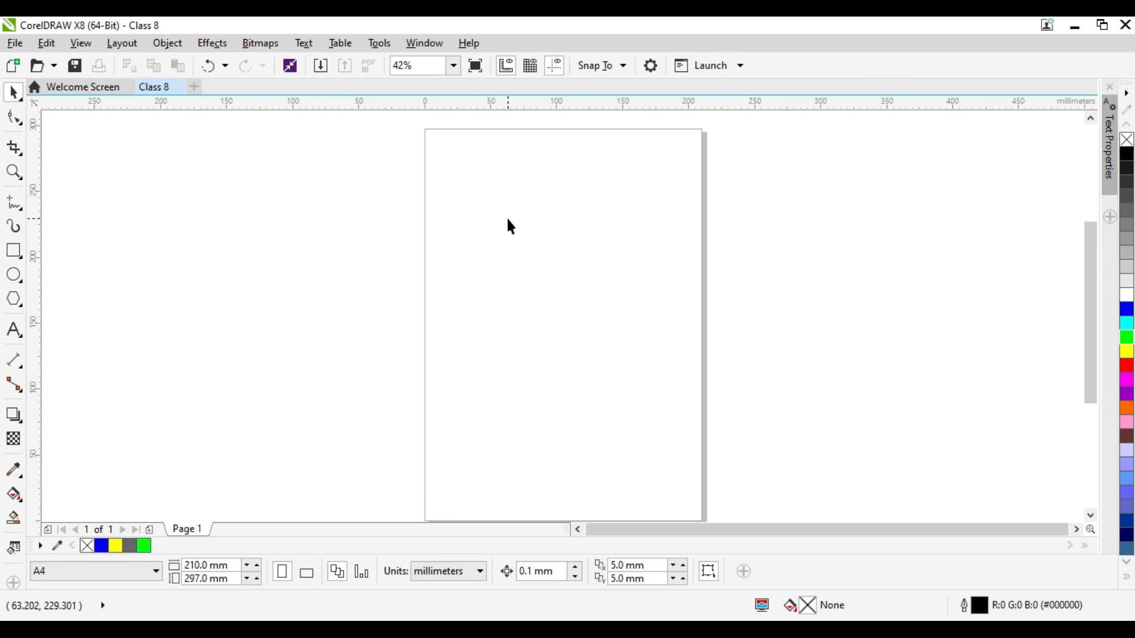